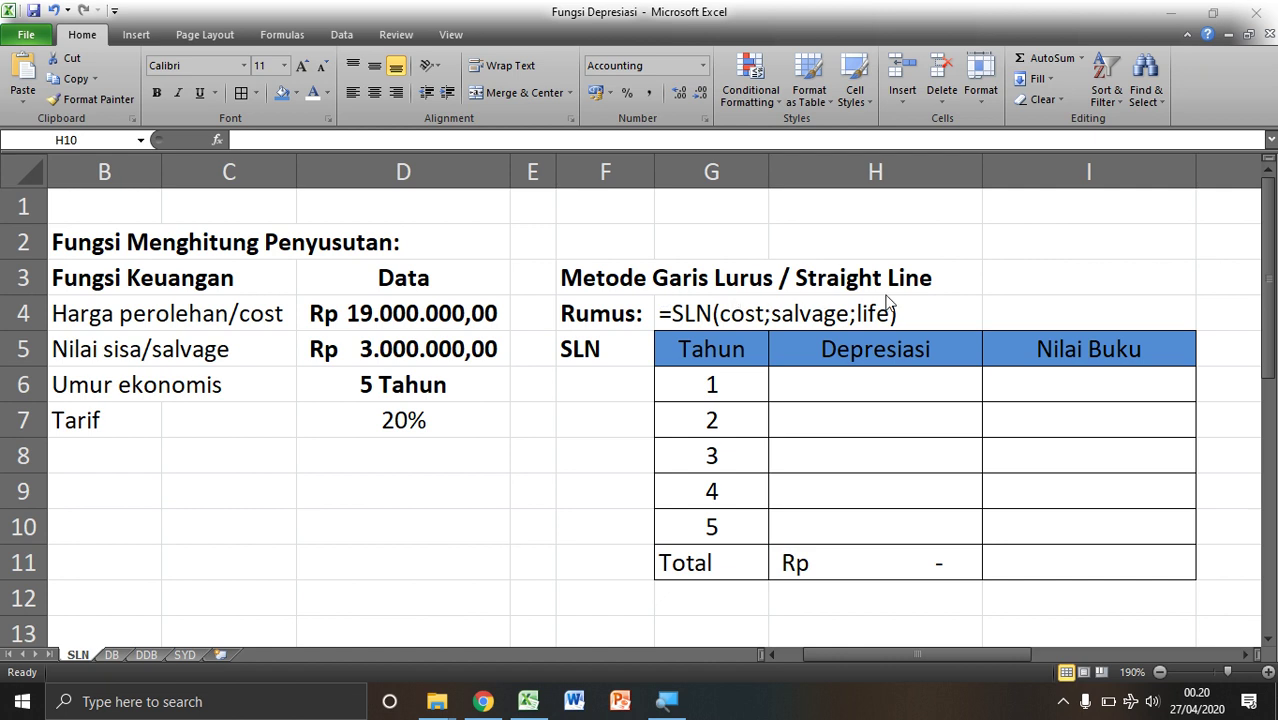
Look through the DB, DDB and SYD sheets, then return to the SLN sheet and examine its straight-line method heading
click(113, 653)
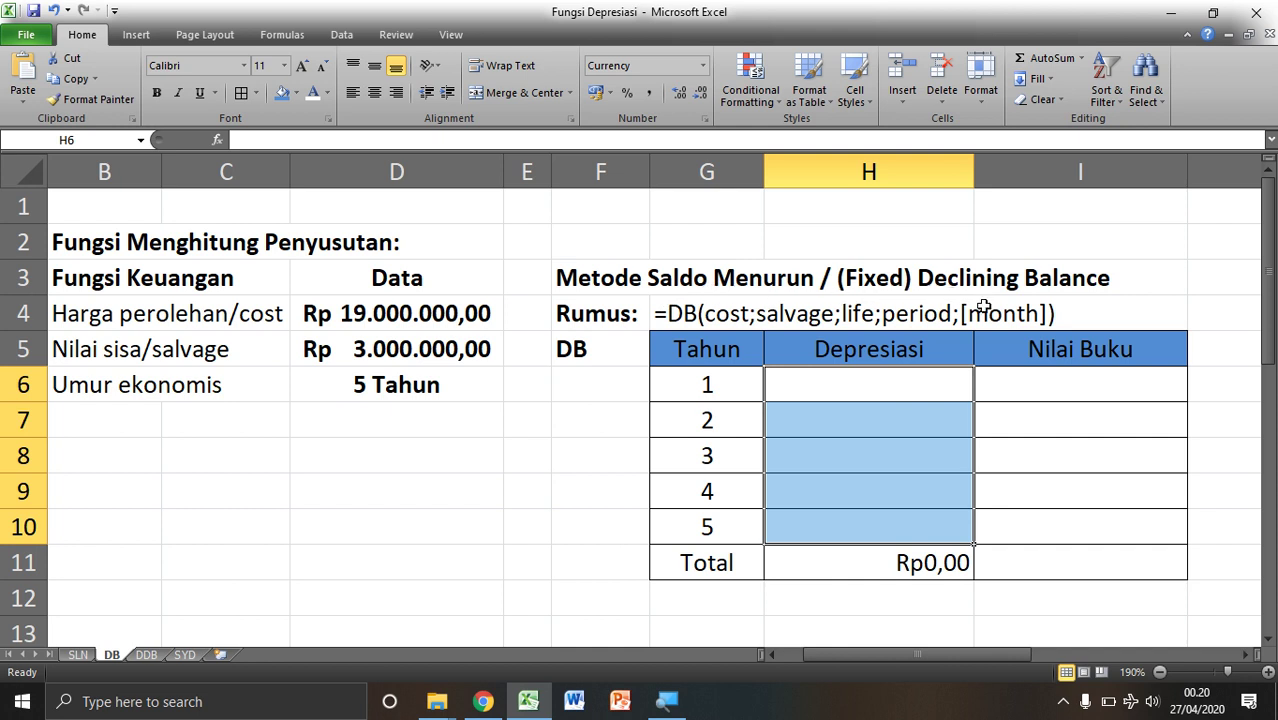
click(146, 654)
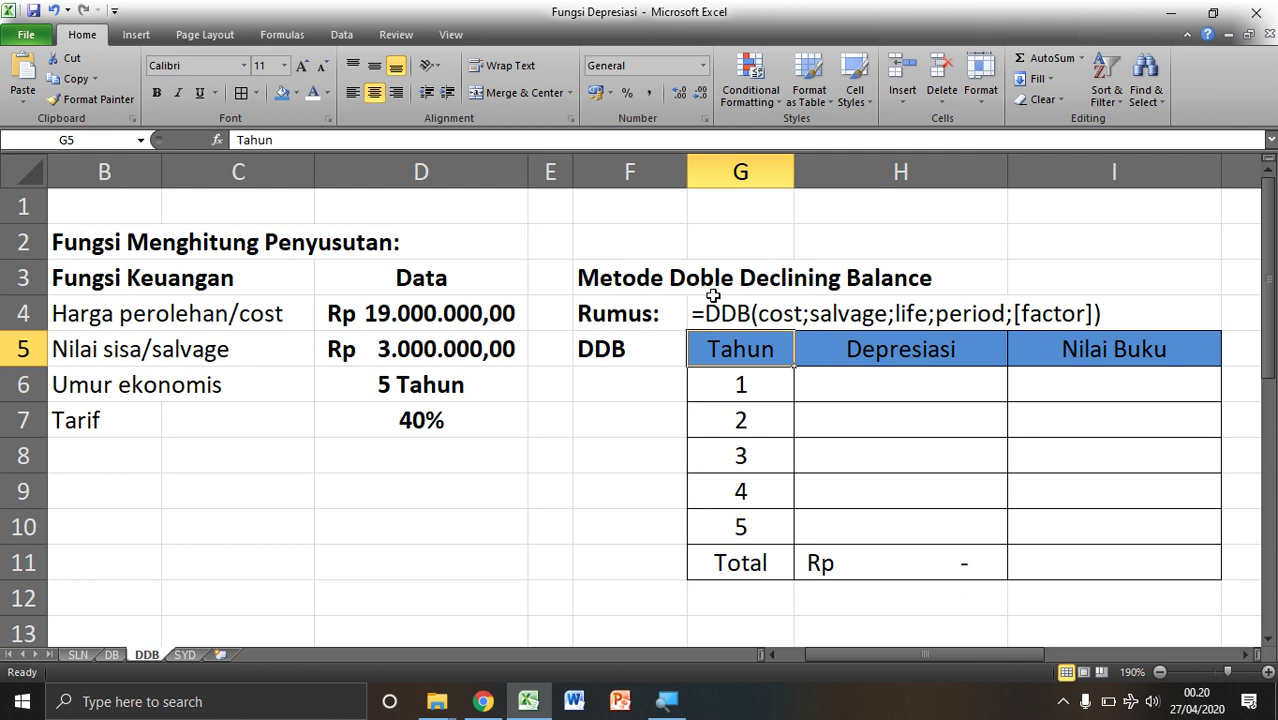
click(187, 657)
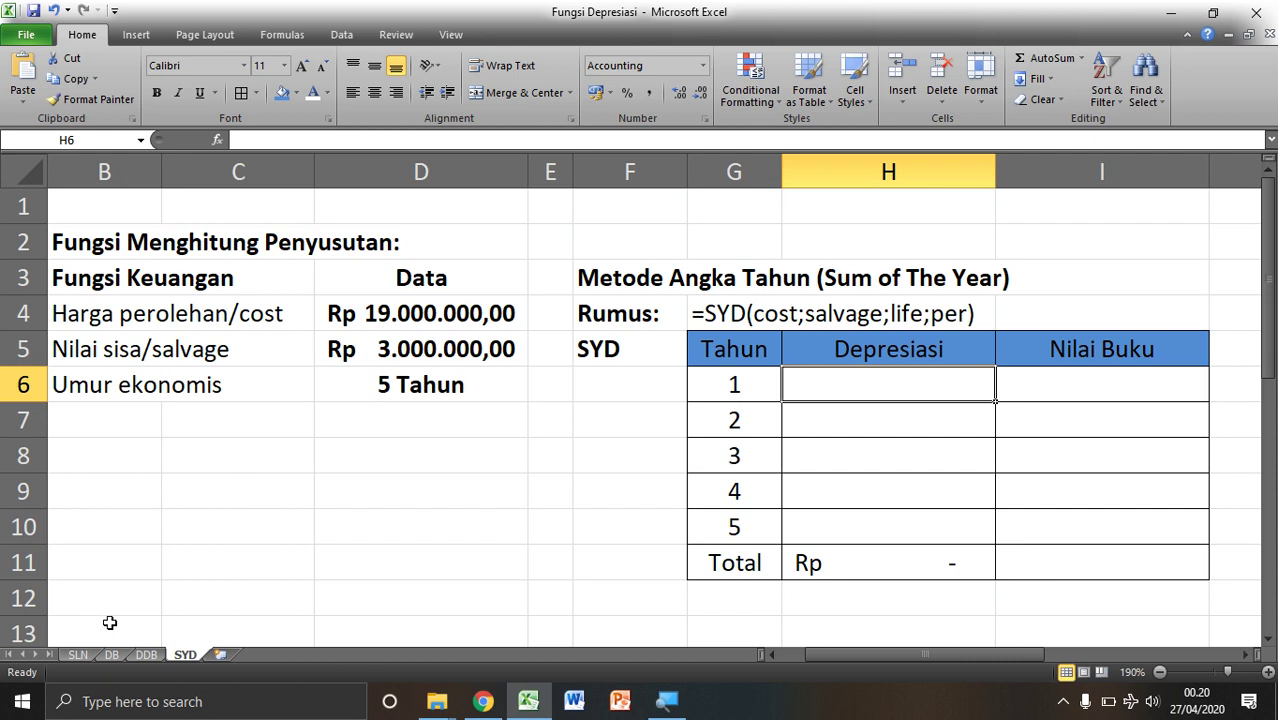
click(84, 657)
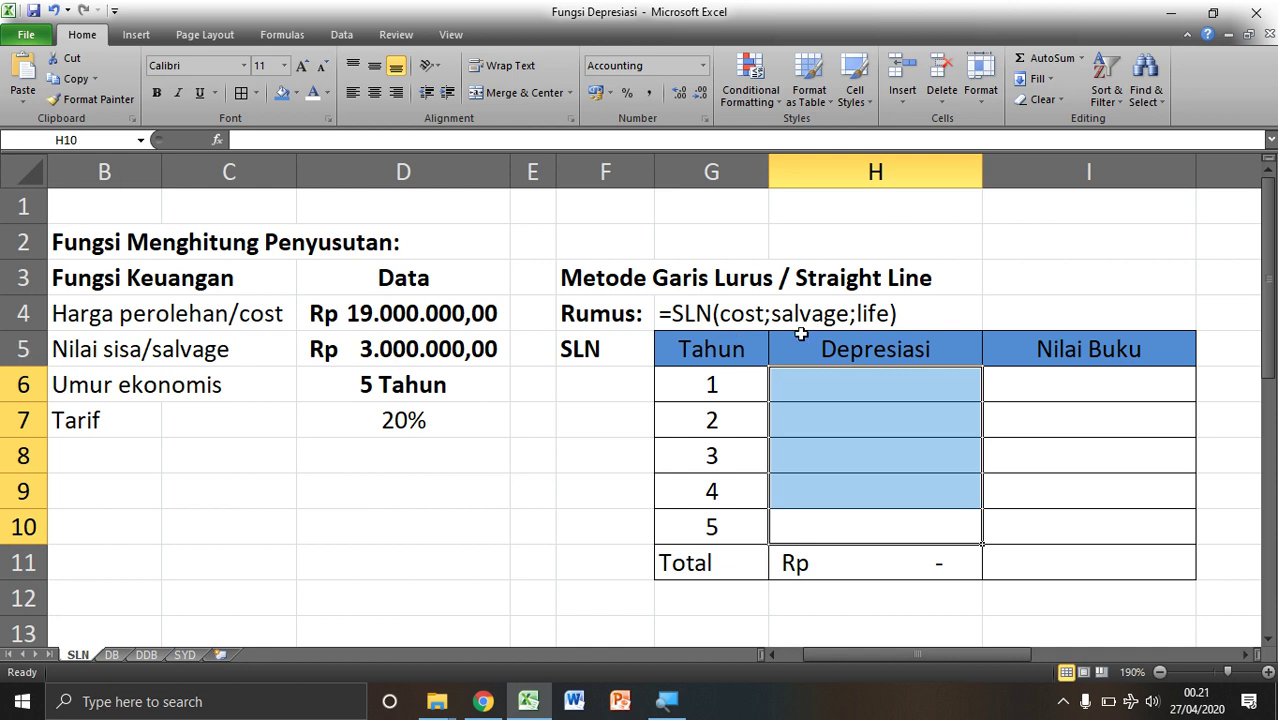
click(642, 281)
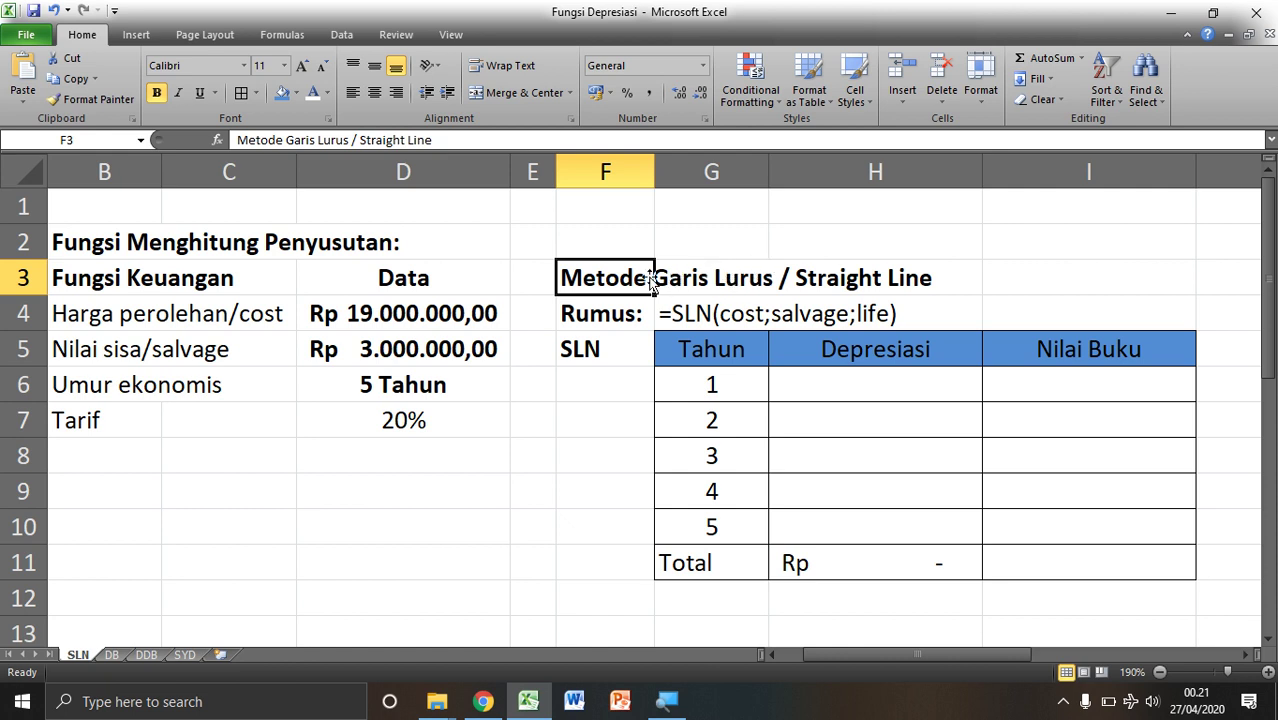
drag(621, 273, 868, 270)
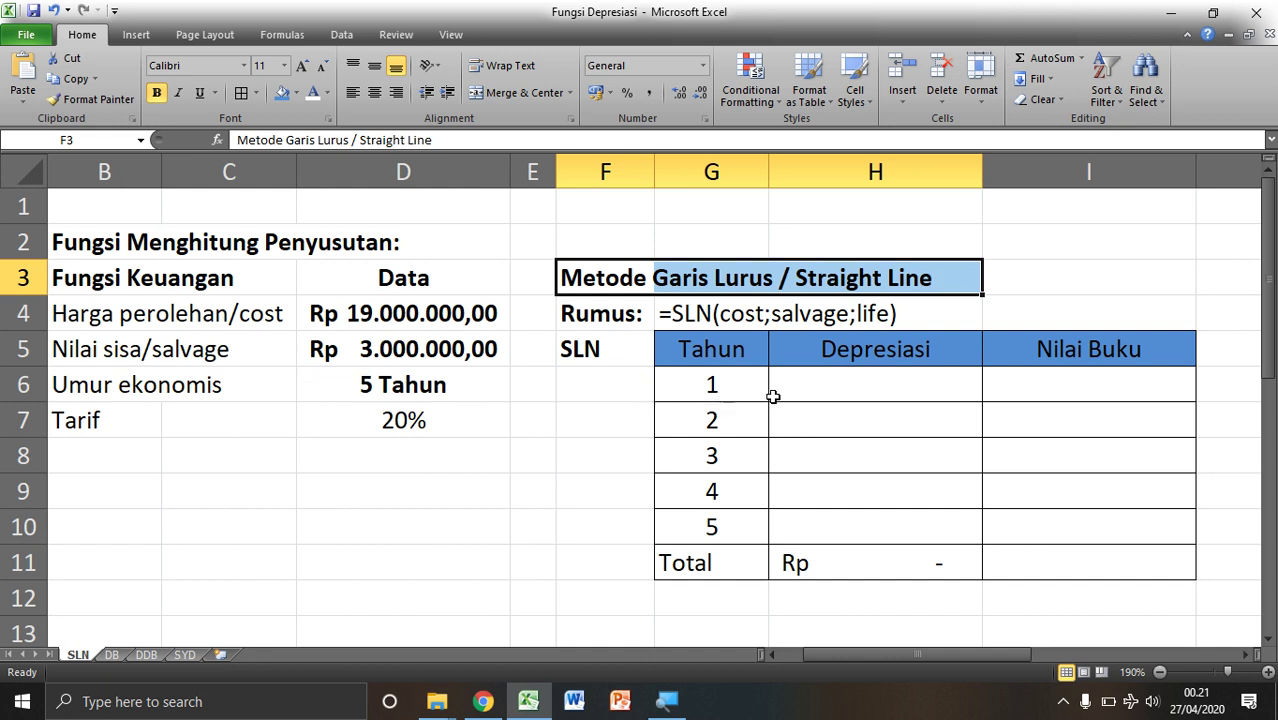
Enter =SLN($D$4;$D$5;$D$6) in H6 as the year 1 depreciation on the SLN sheet
click(844, 392)
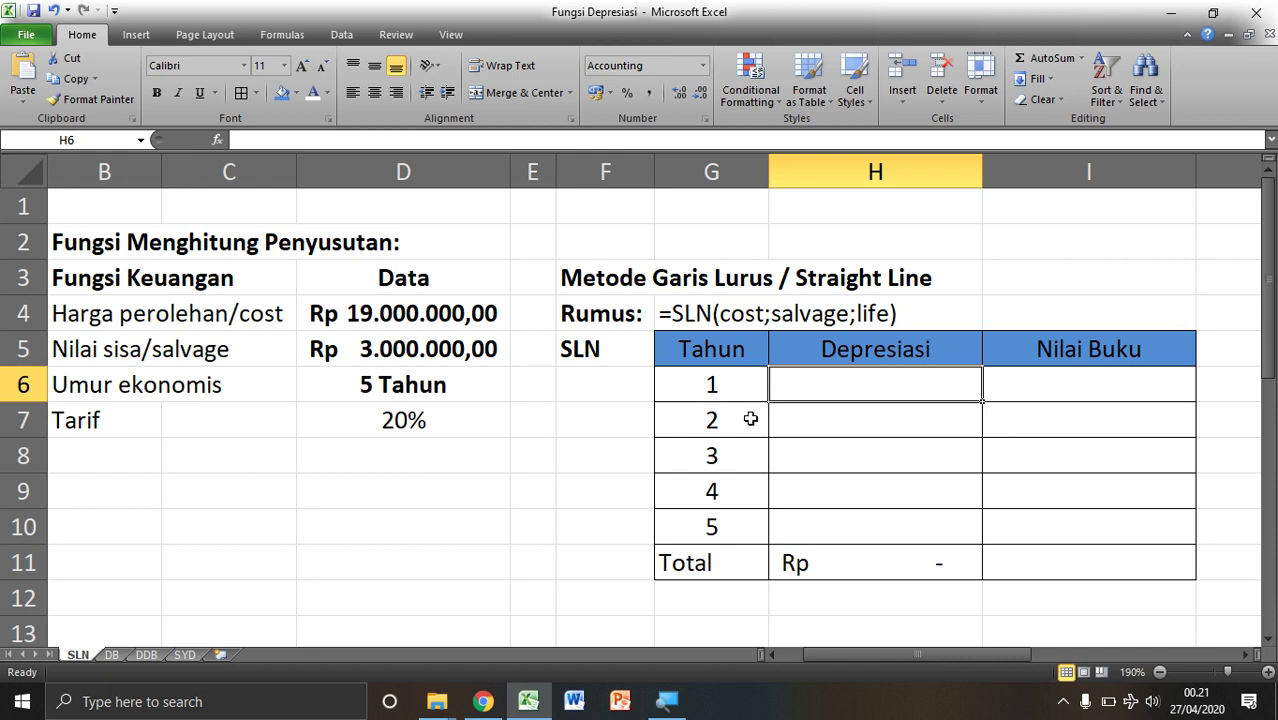
text(=)
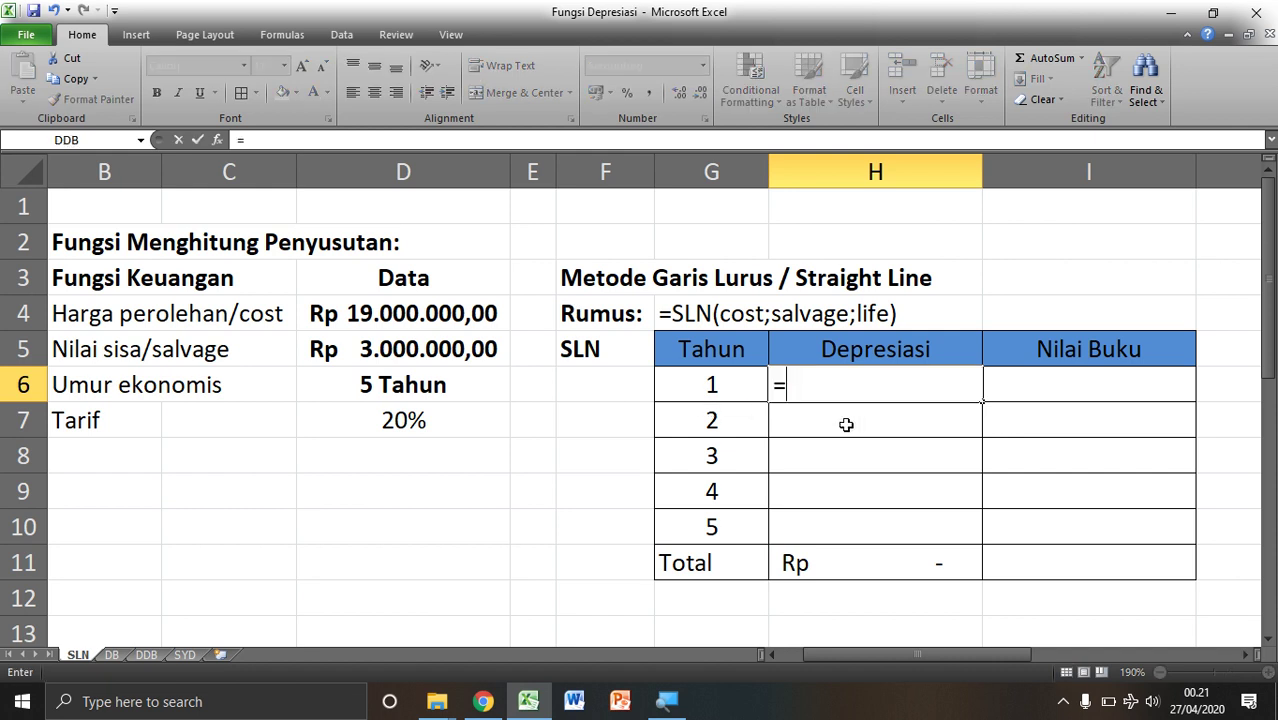
text(SLN()
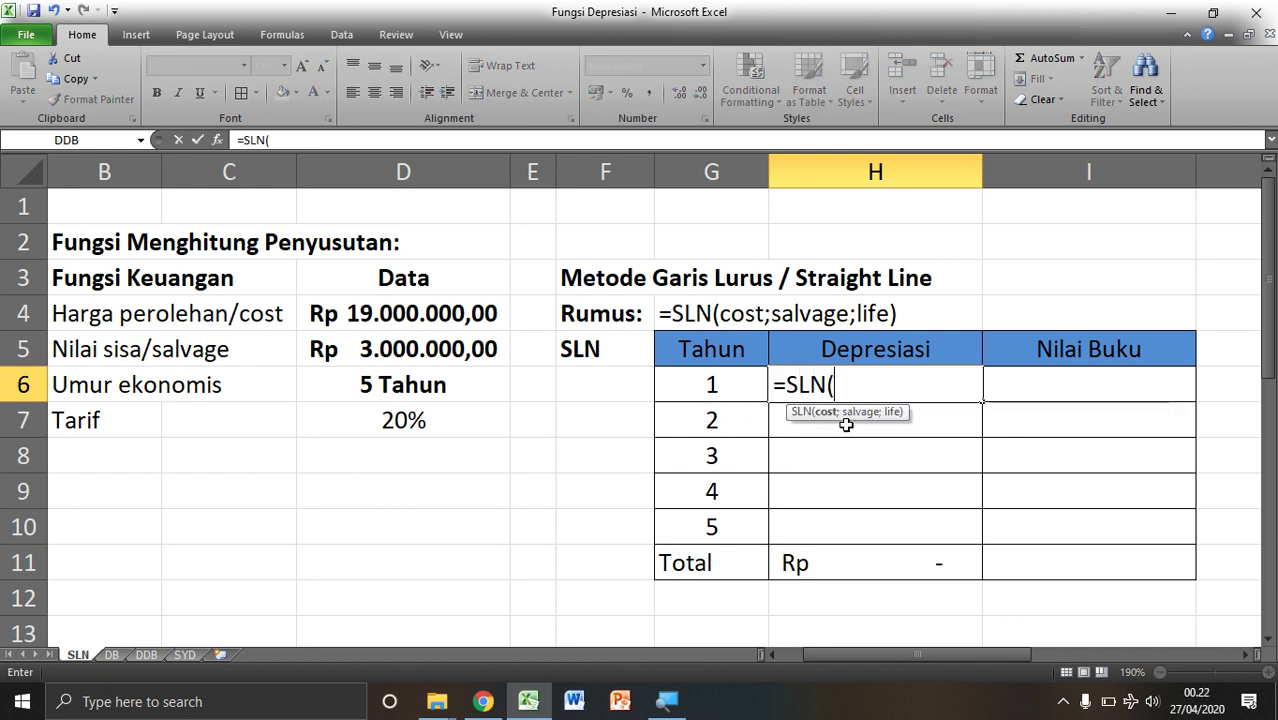
click(452, 312)
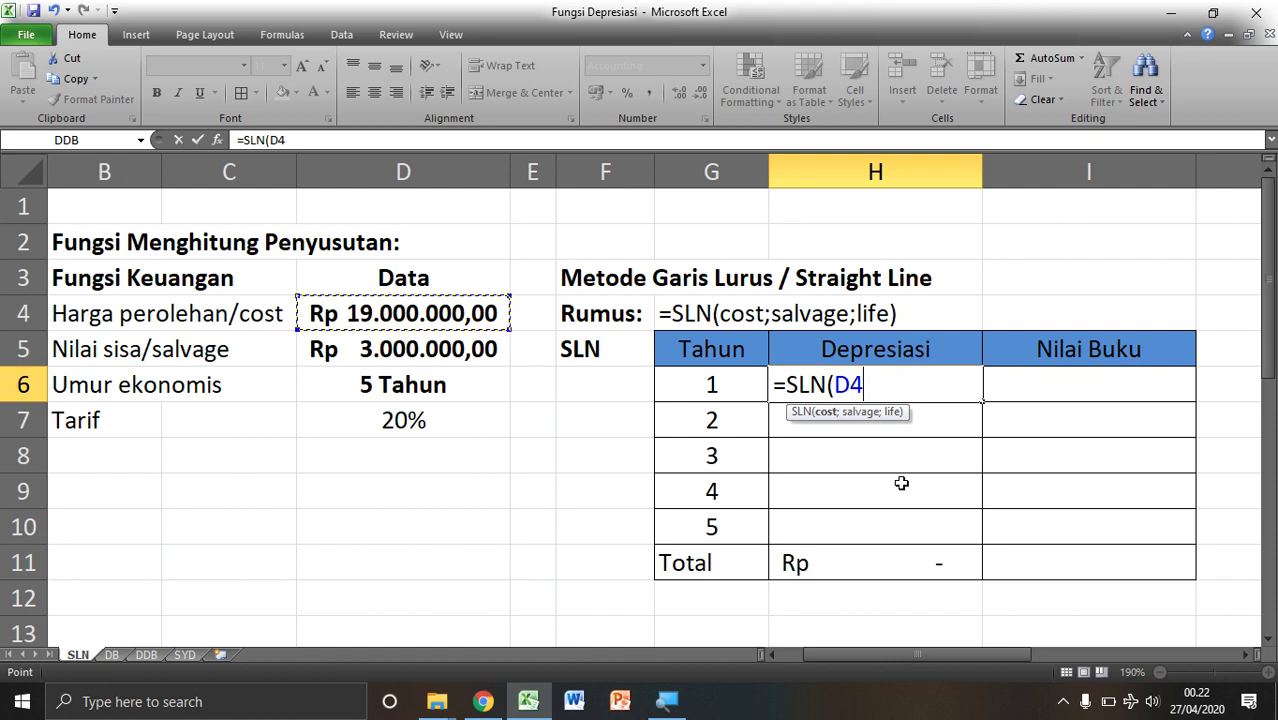
key(F4)
text(;)
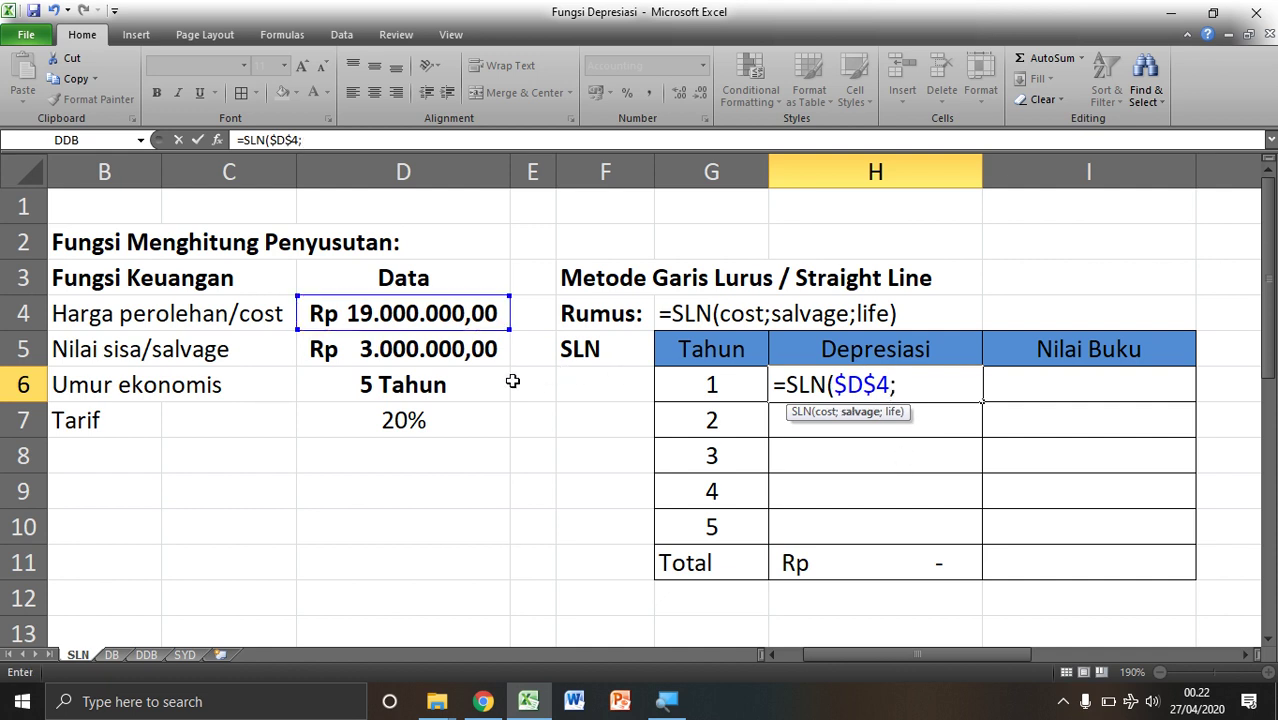
click(467, 348)
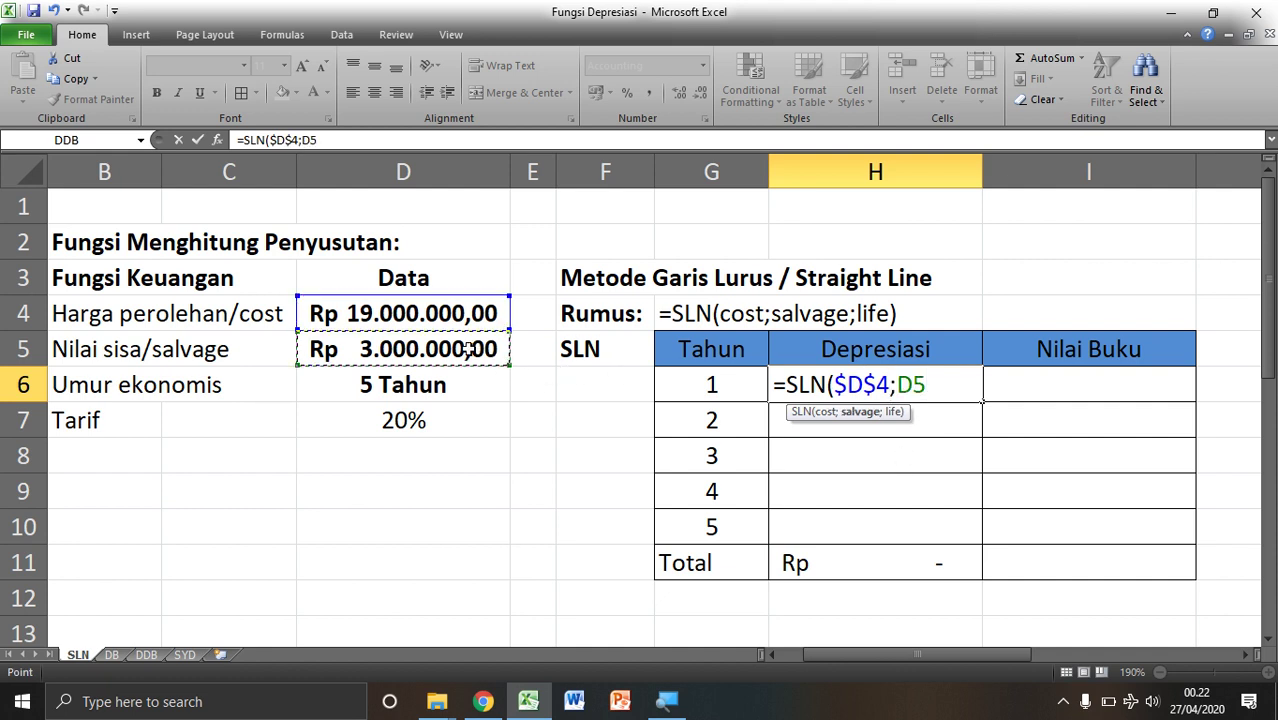
key(F4)
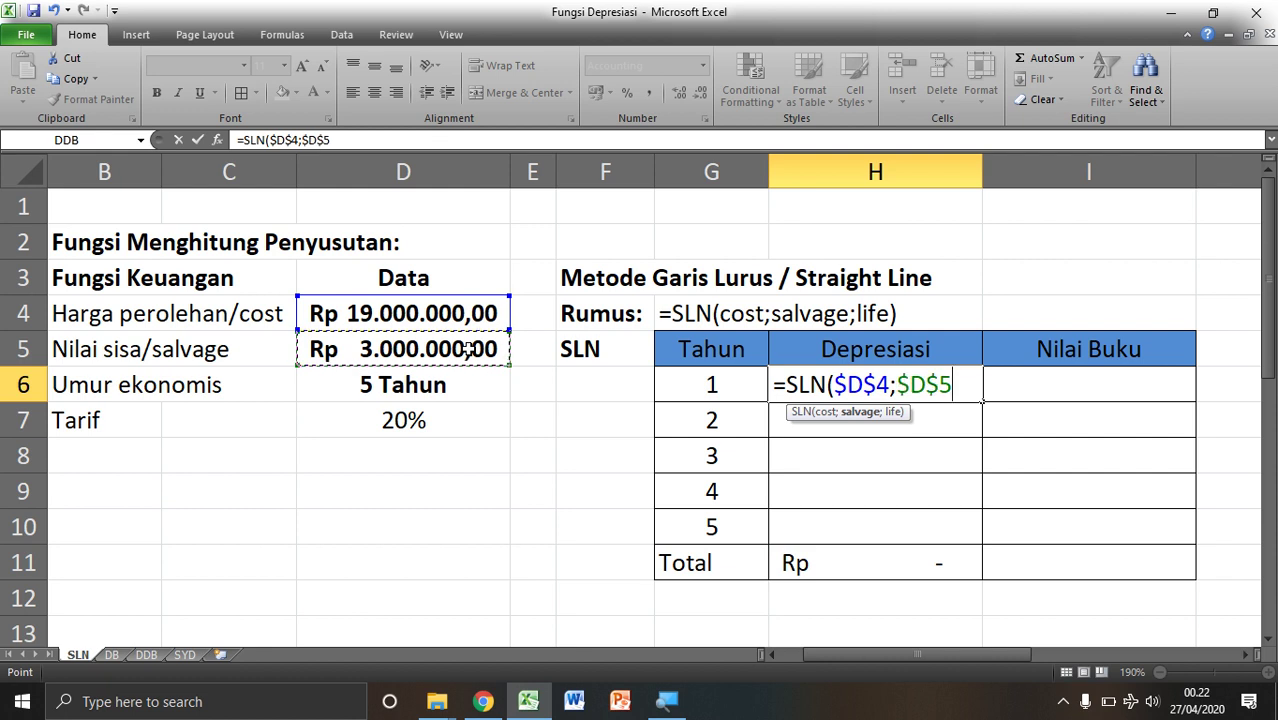
text(;)
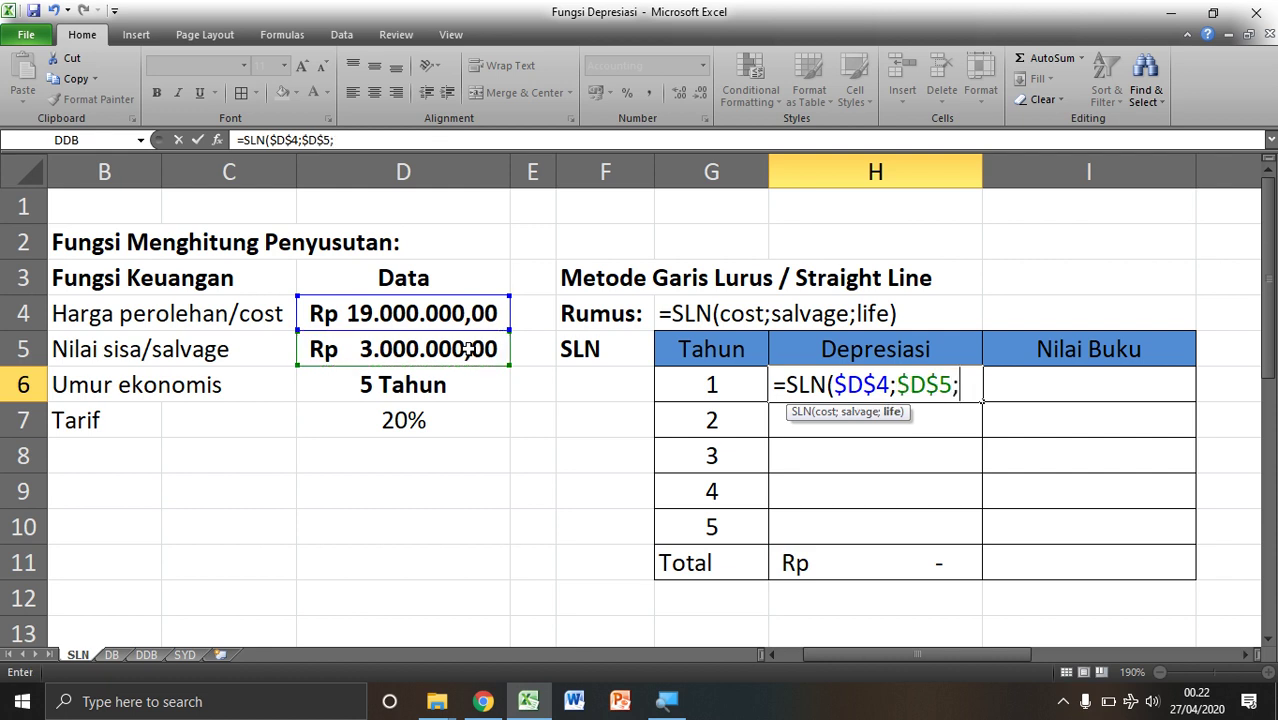
click(379, 386)
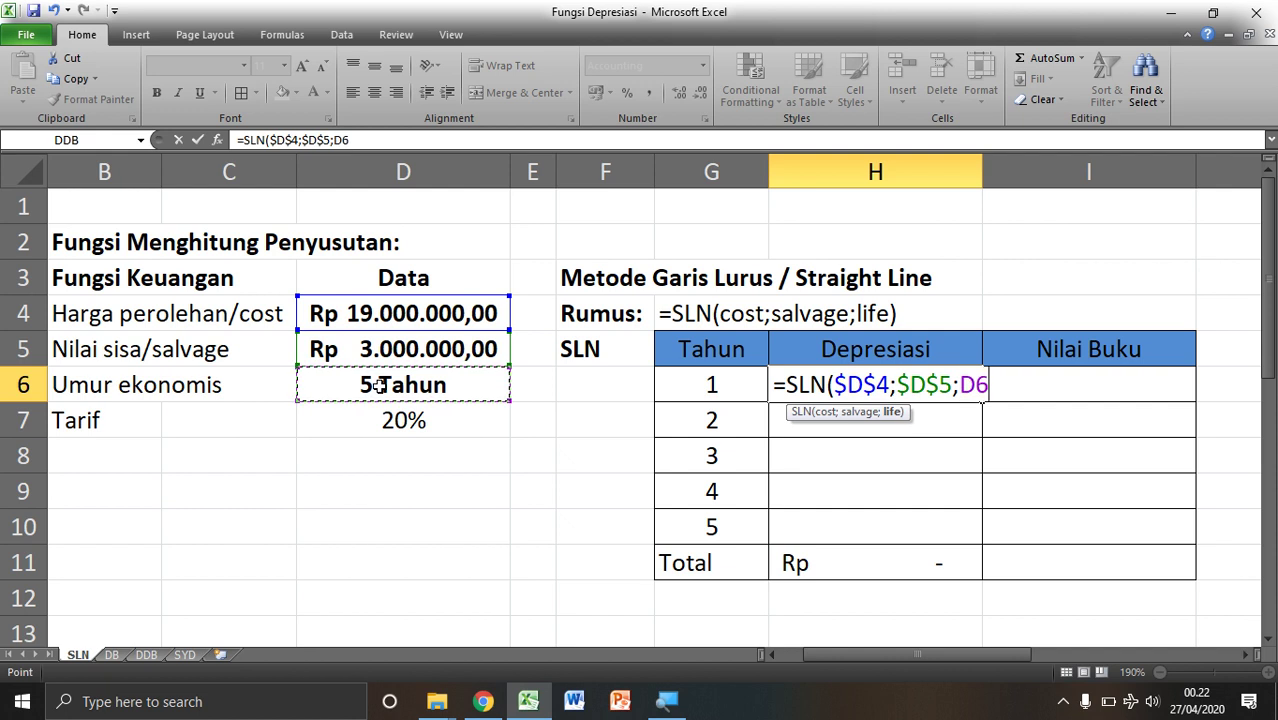
key(F4)
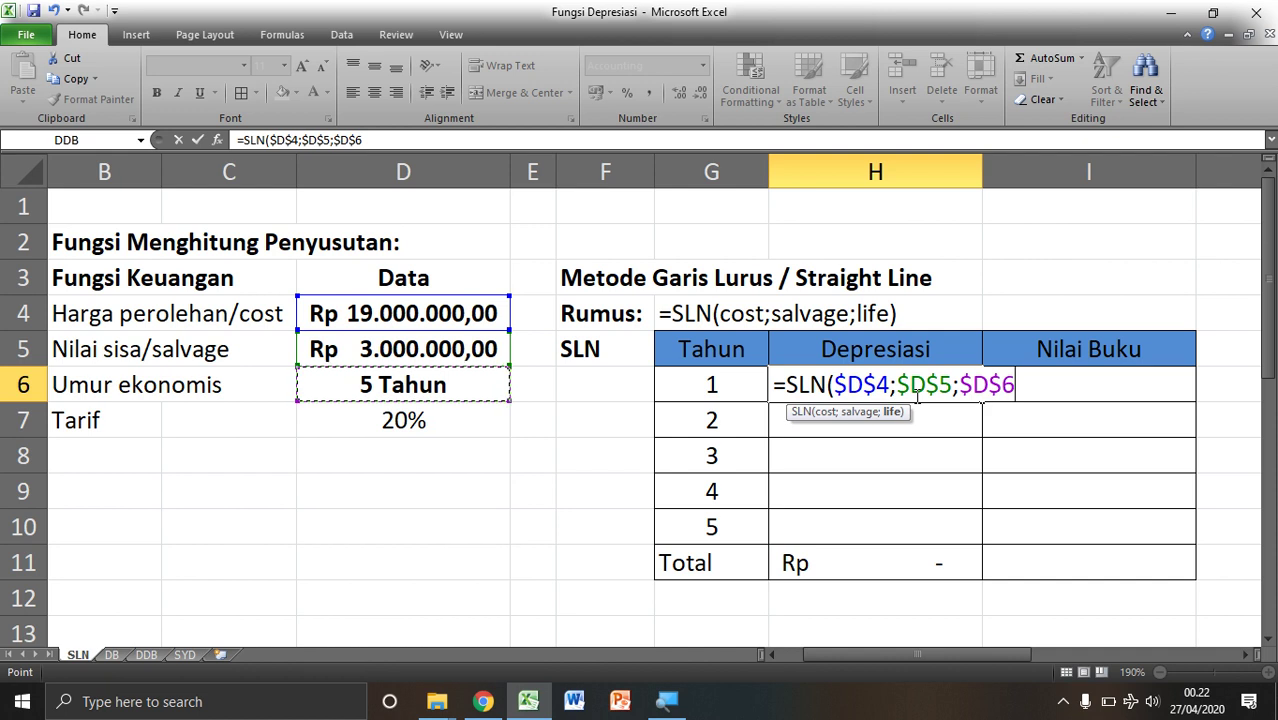
text())
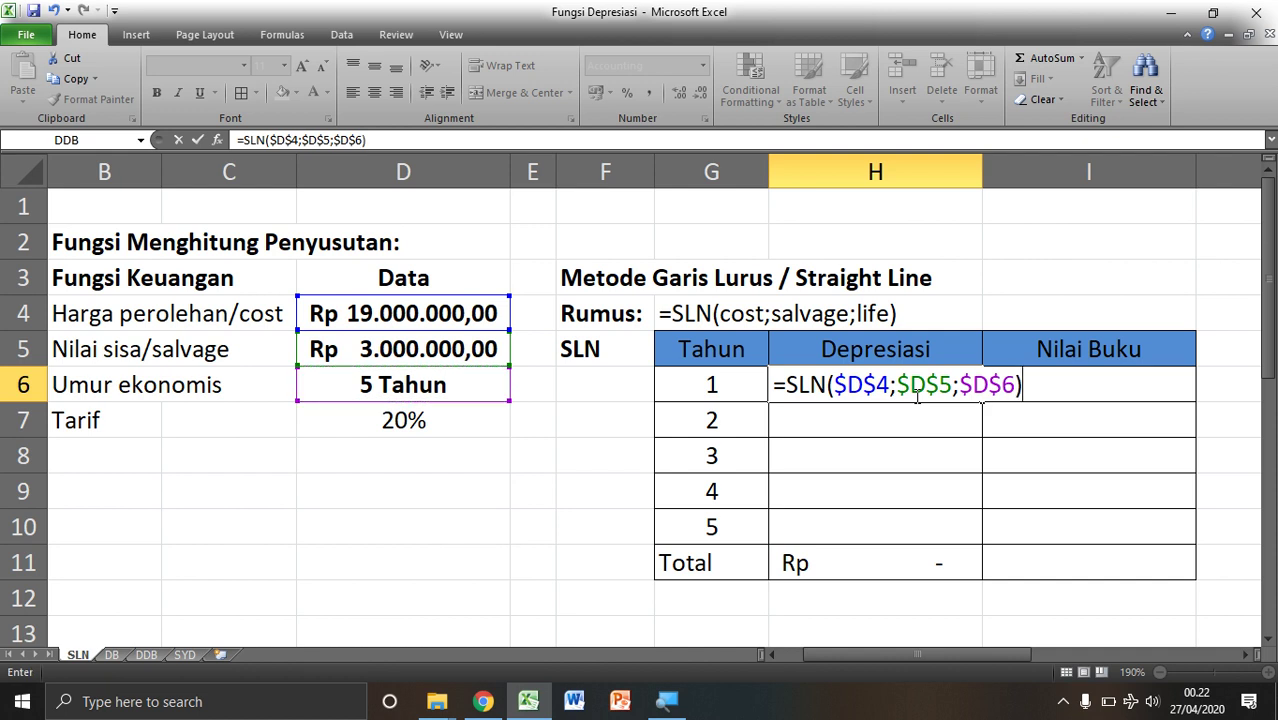
key(Return)
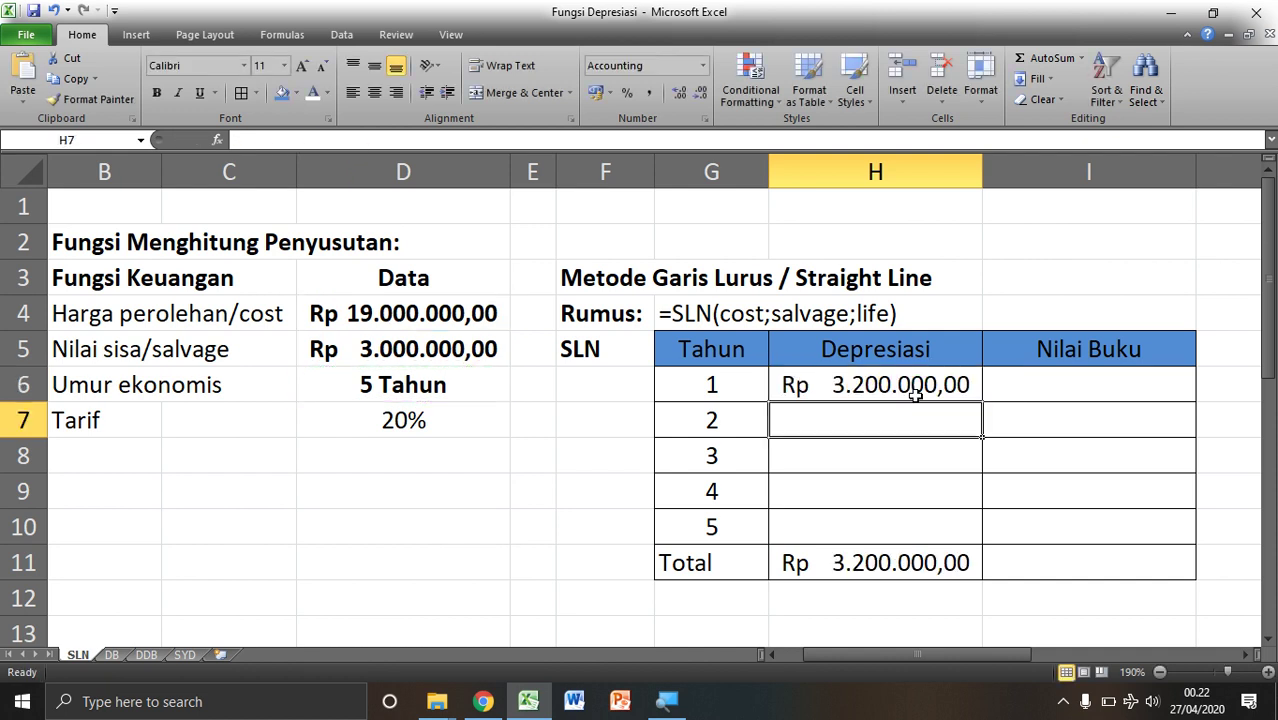
Clear the depreciation total in H11 and fill the SLN formula from H6 down to H10
click(908, 555)
key(Delete)
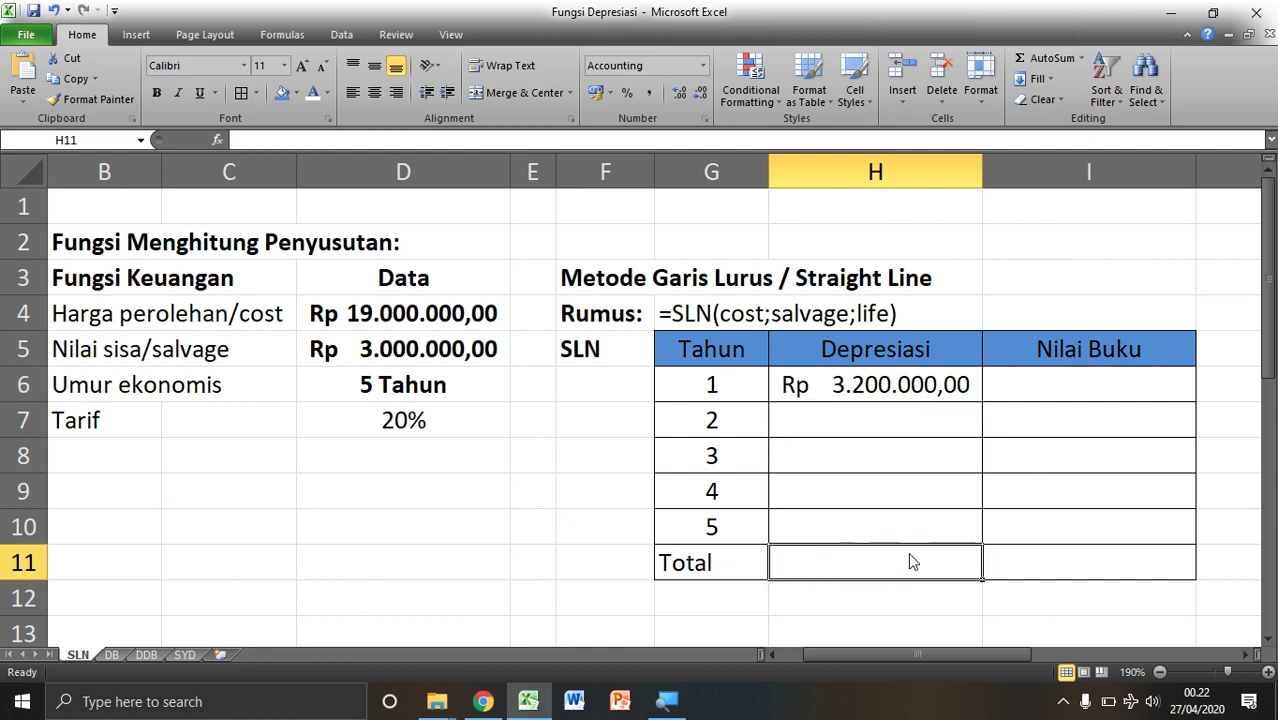
click(903, 393)
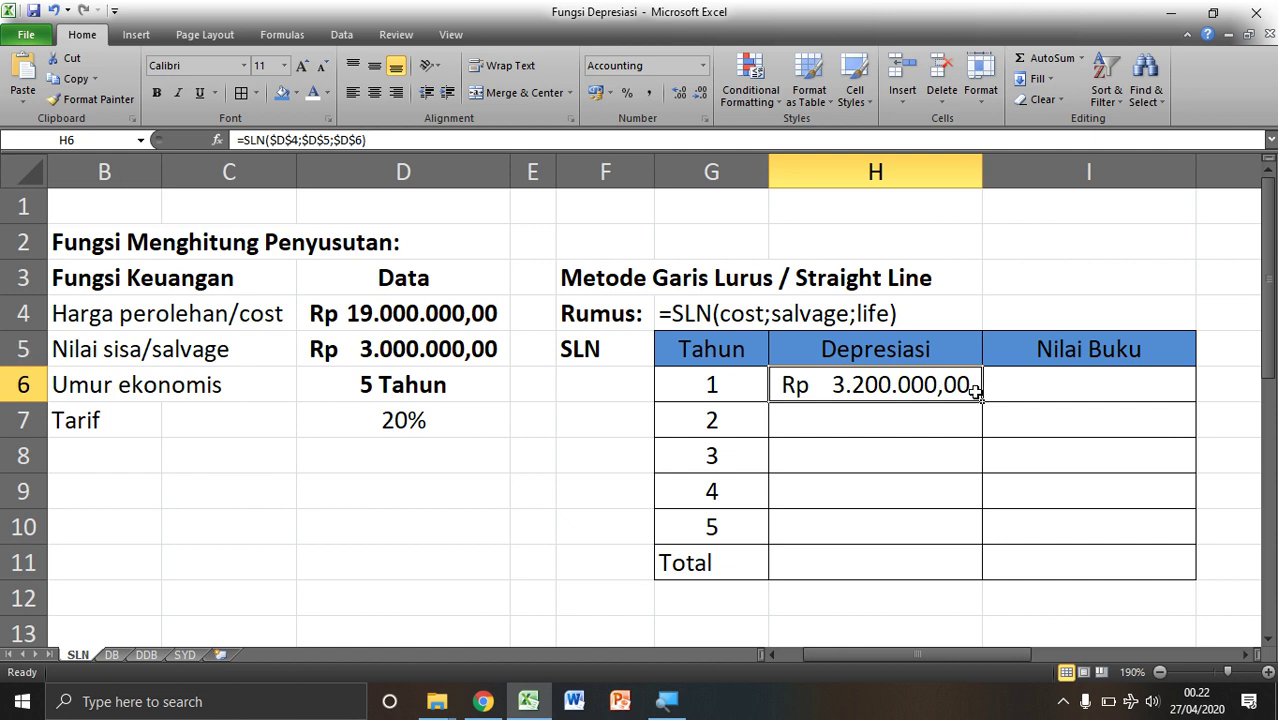
drag(982, 403, 963, 540)
Total the five years of depreciation in H11 with =SUM(H6:H10)
click(894, 571)
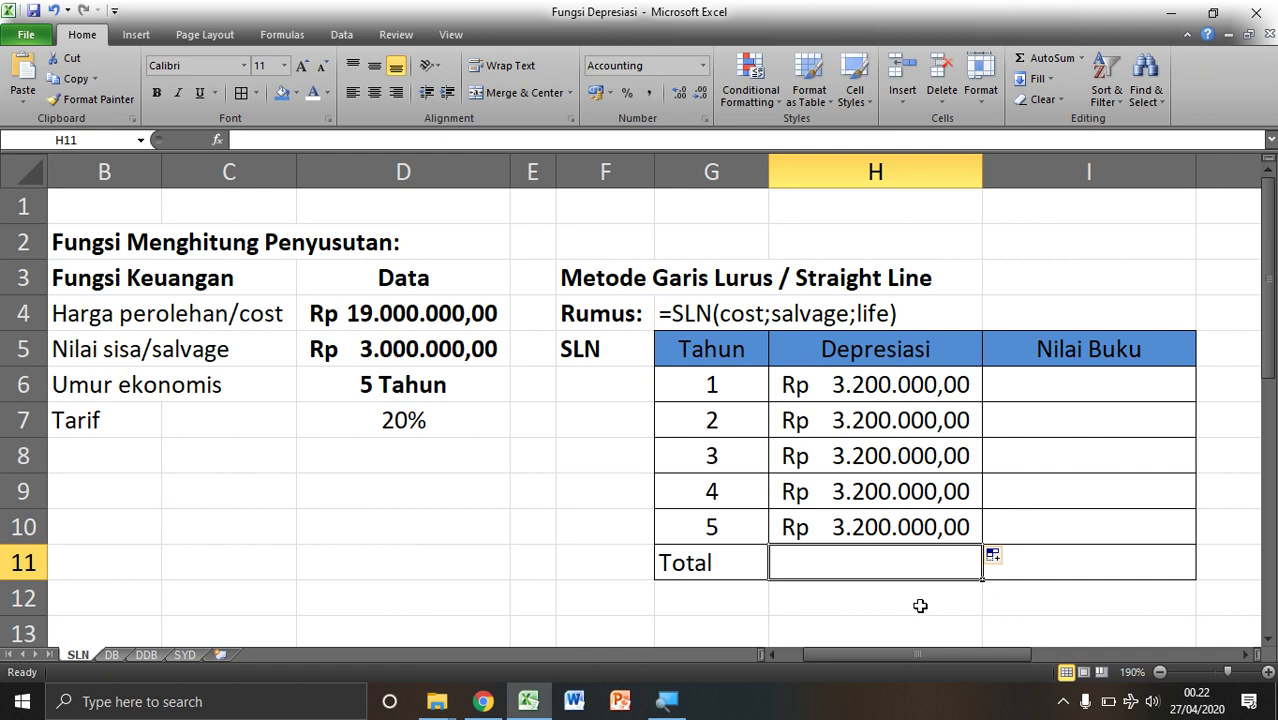
text(=)
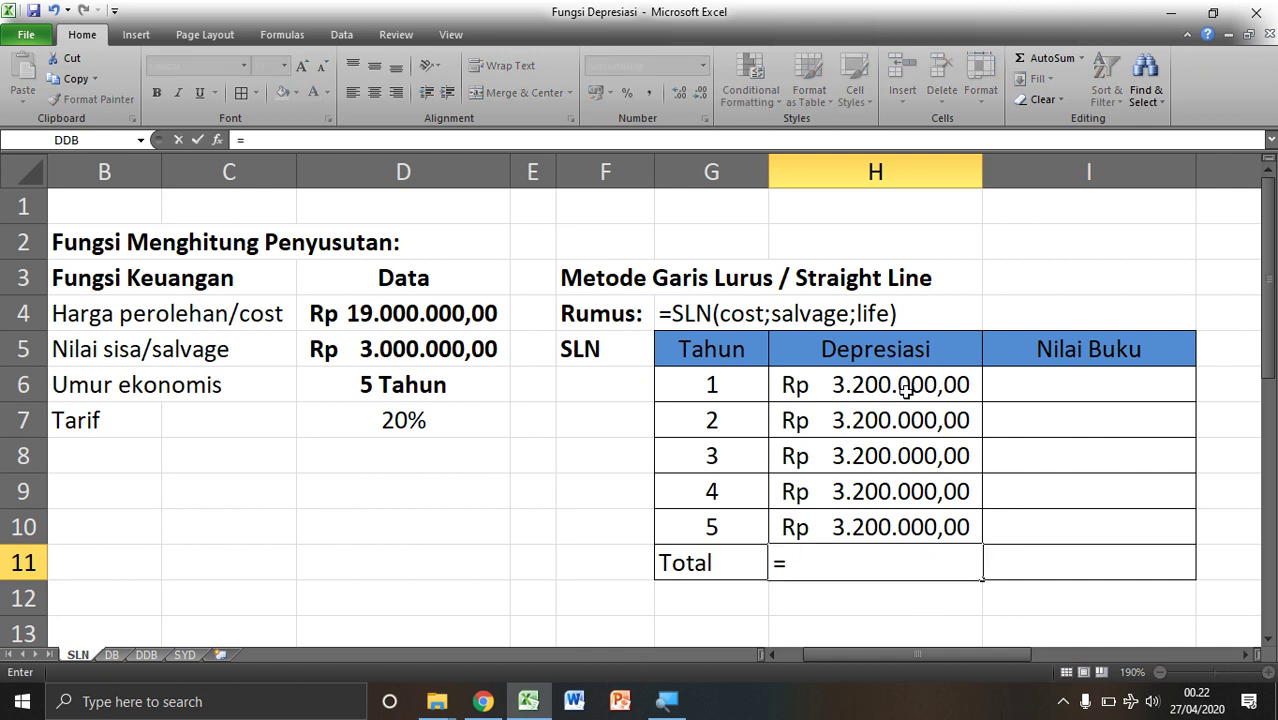
text(SUM)
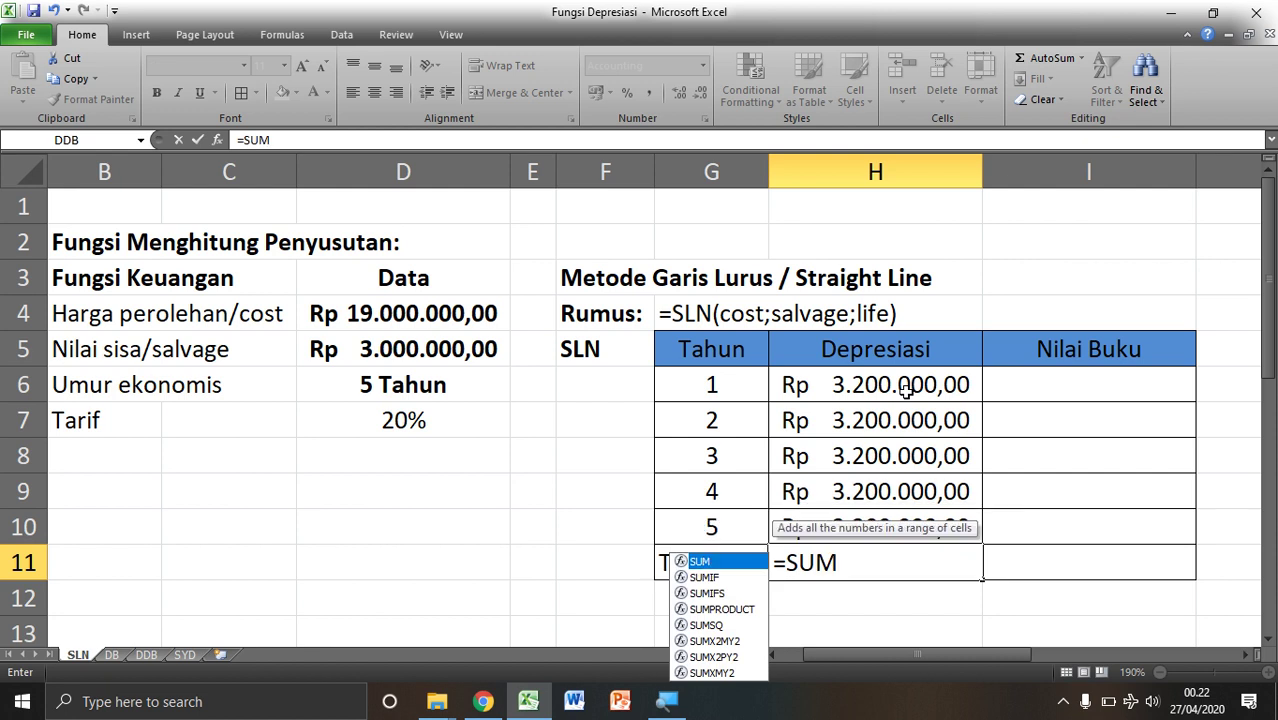
text(()
drag(876, 384, 904, 528)
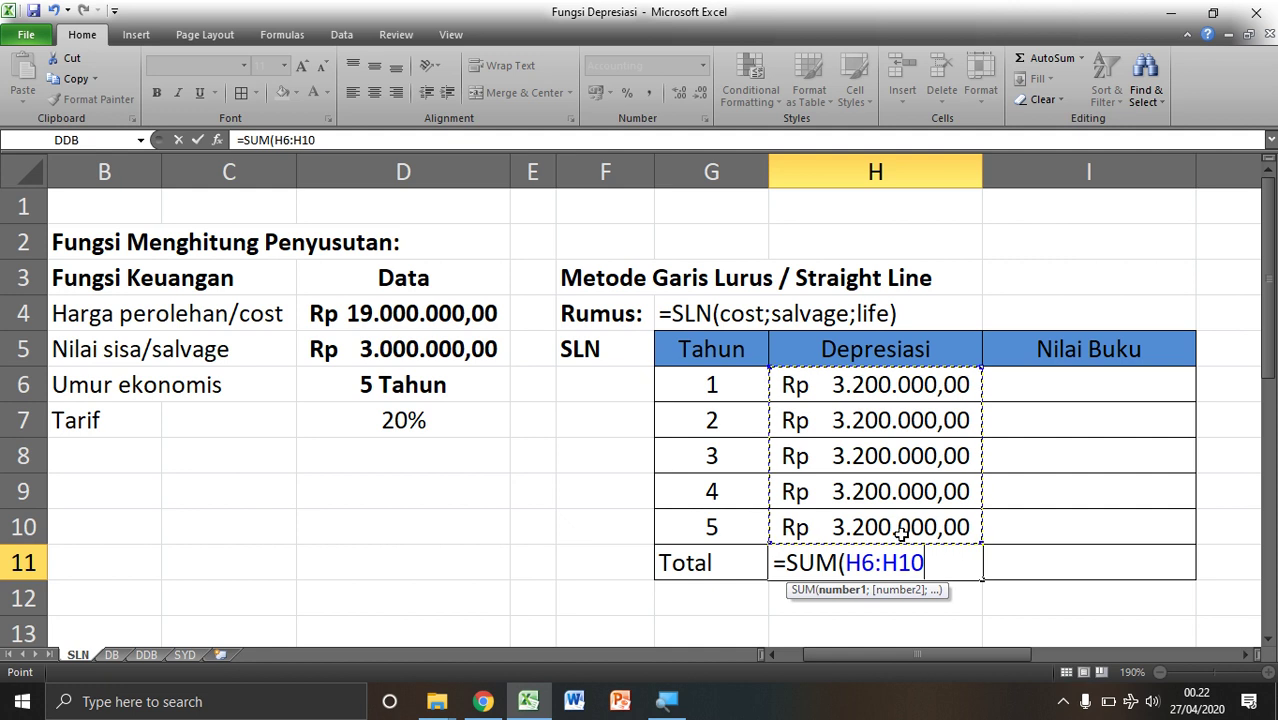
text())
key(Return)
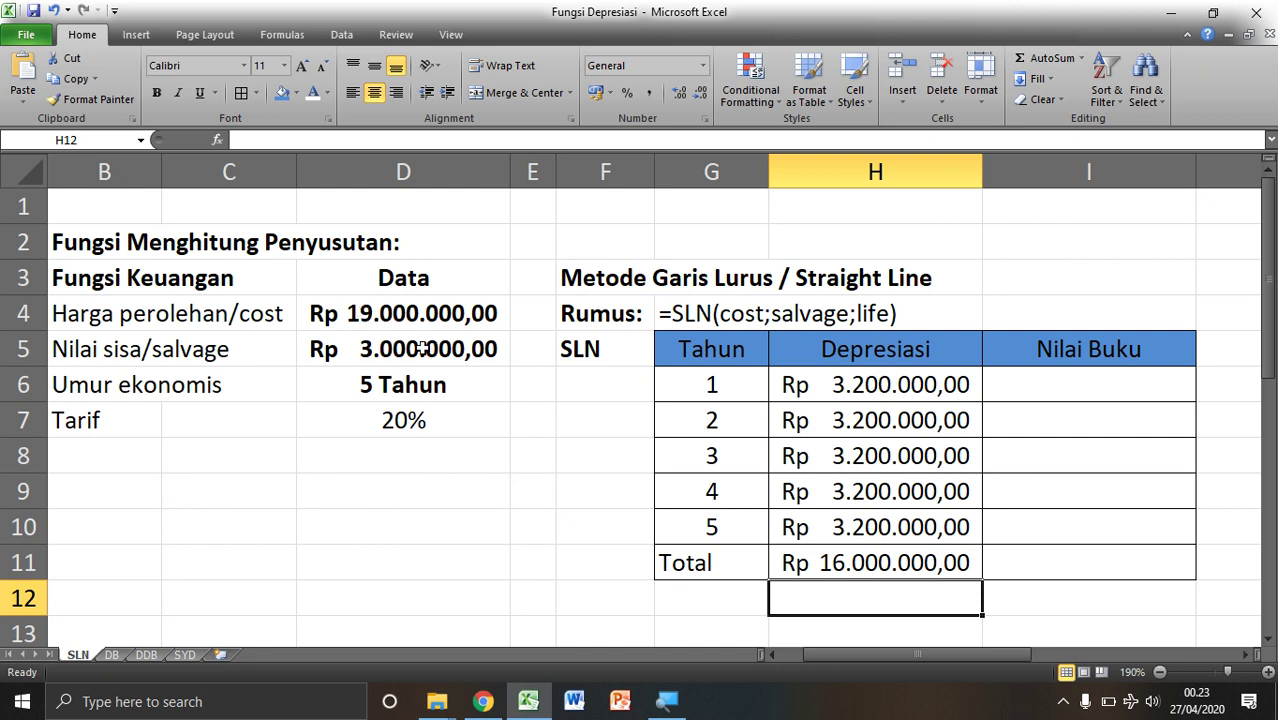
click(842, 568)
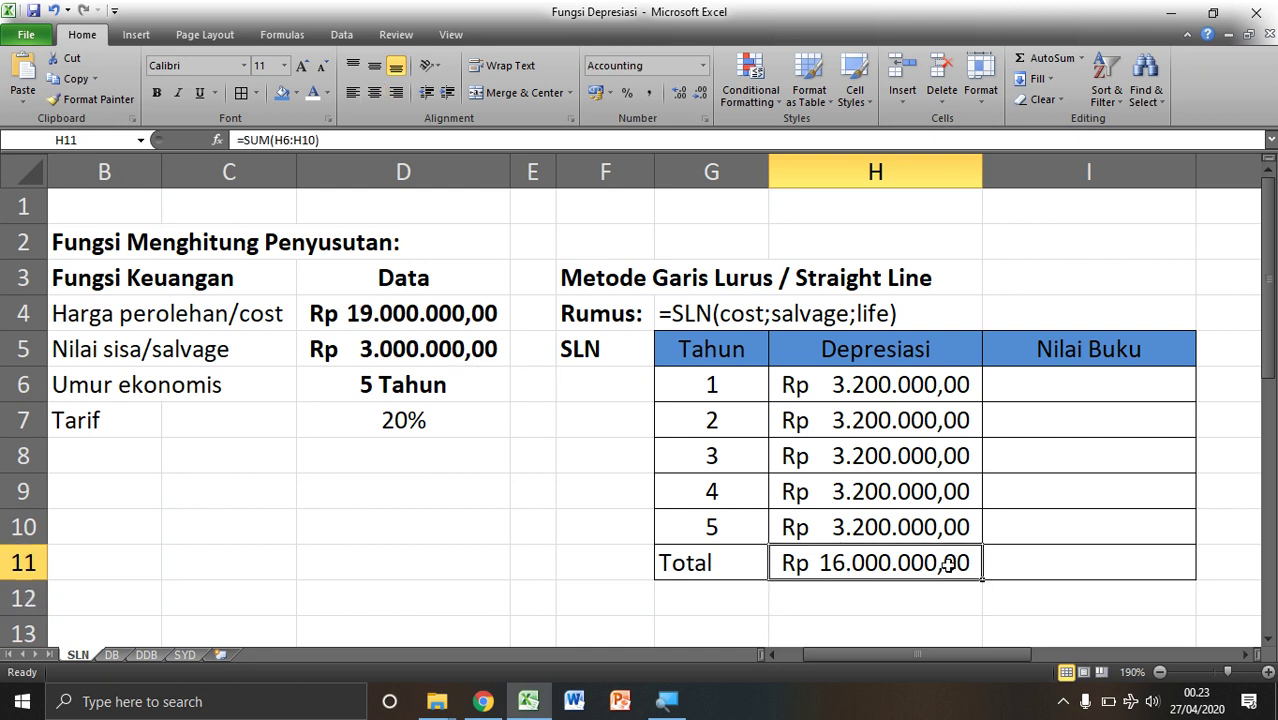
Compute the year 1 book value in I6 by subtracting depreciation from cost with =D4-H6
click(1027, 385)
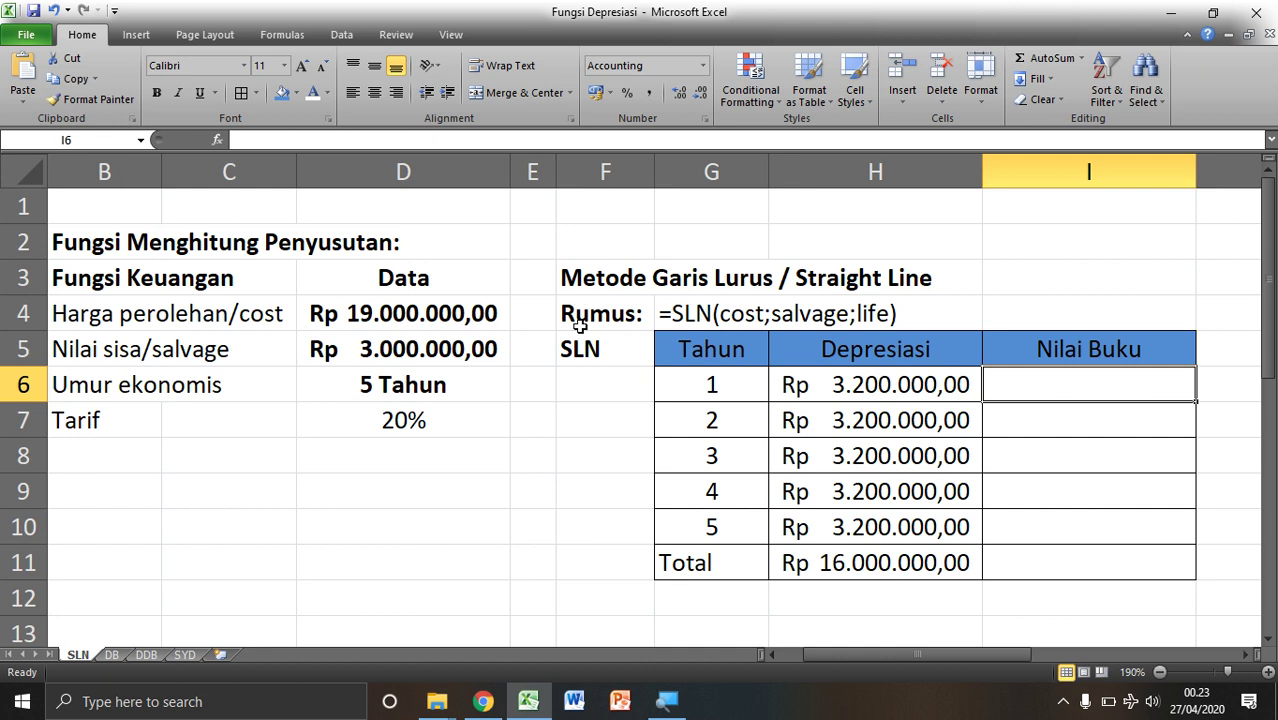
text(=)
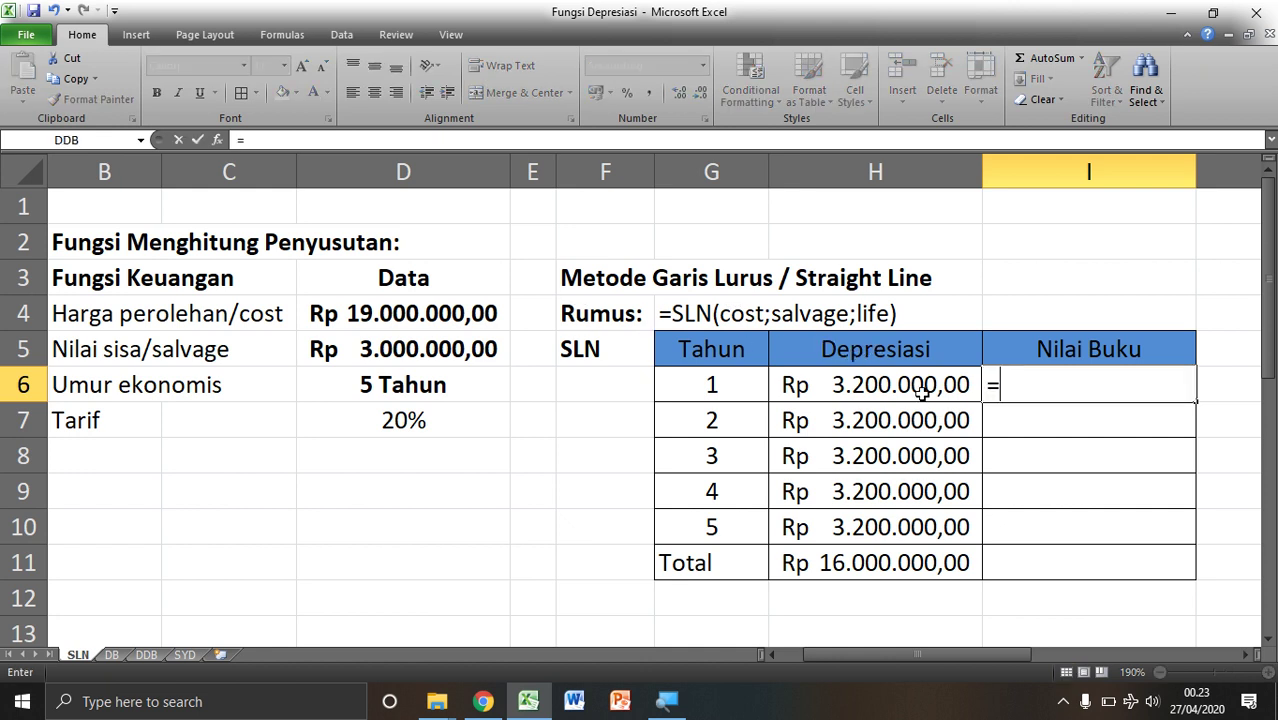
click(475, 316)
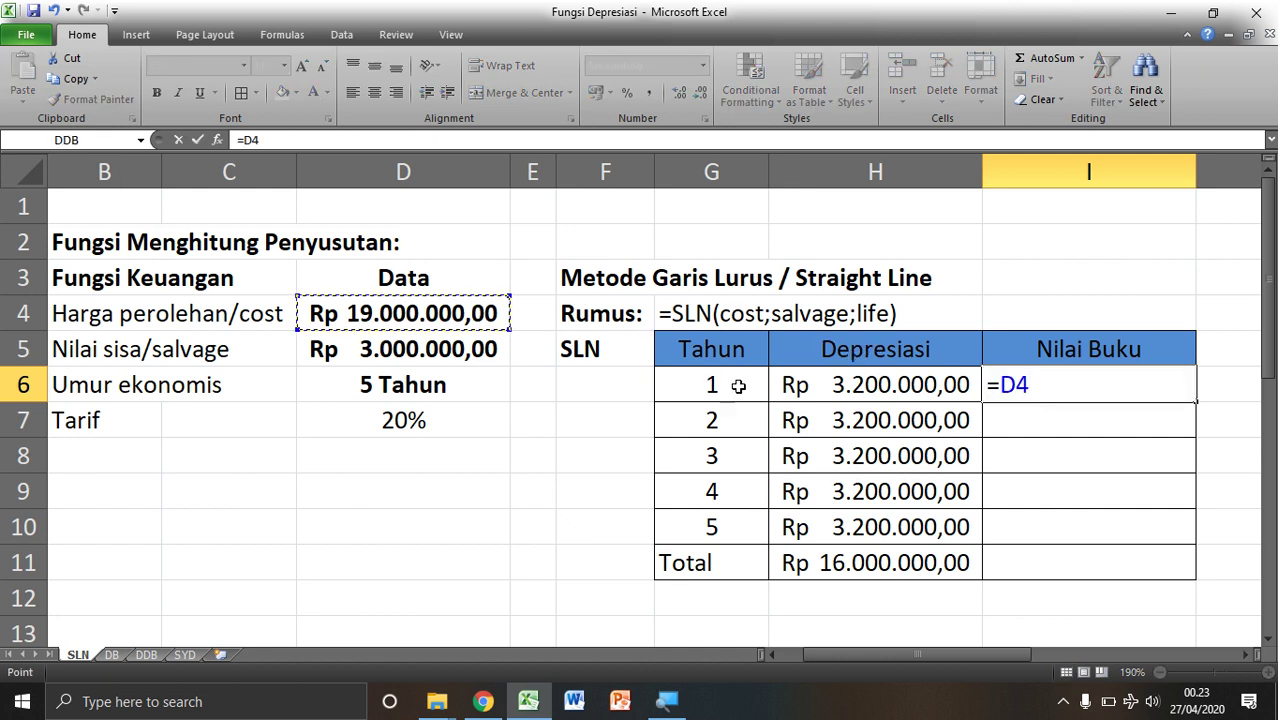
text(-)
click(875, 387)
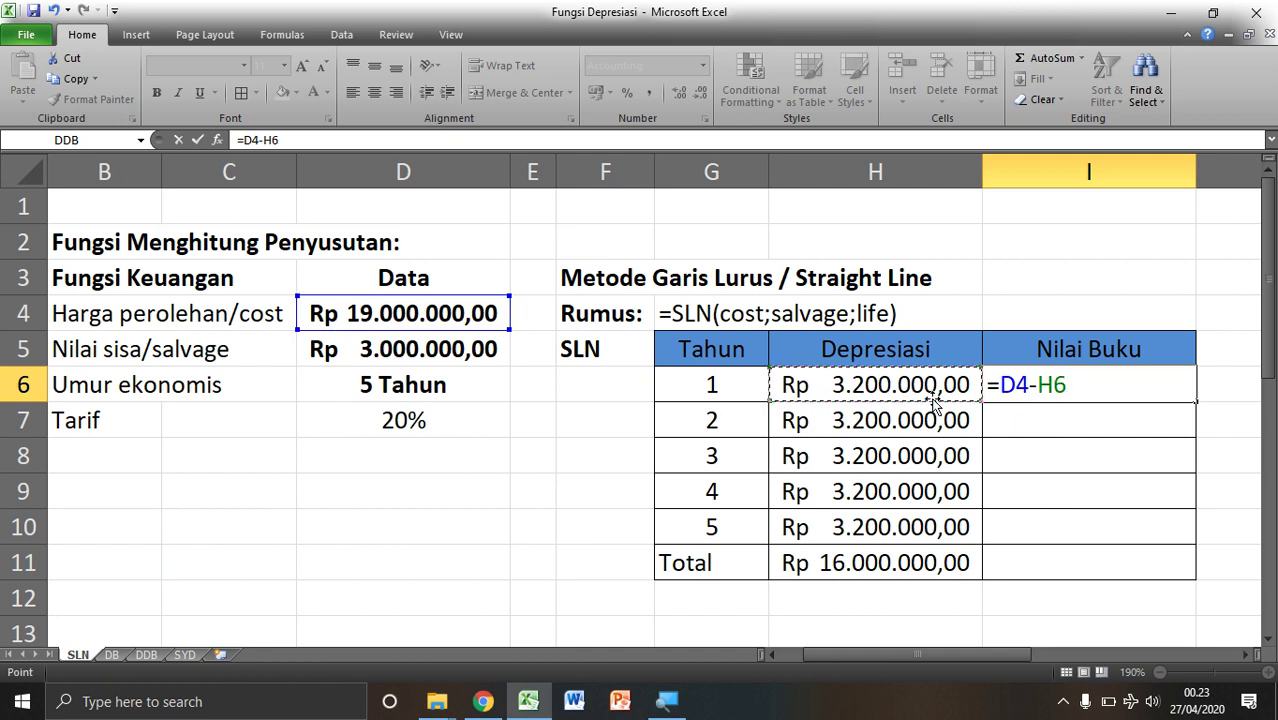
key(Return)
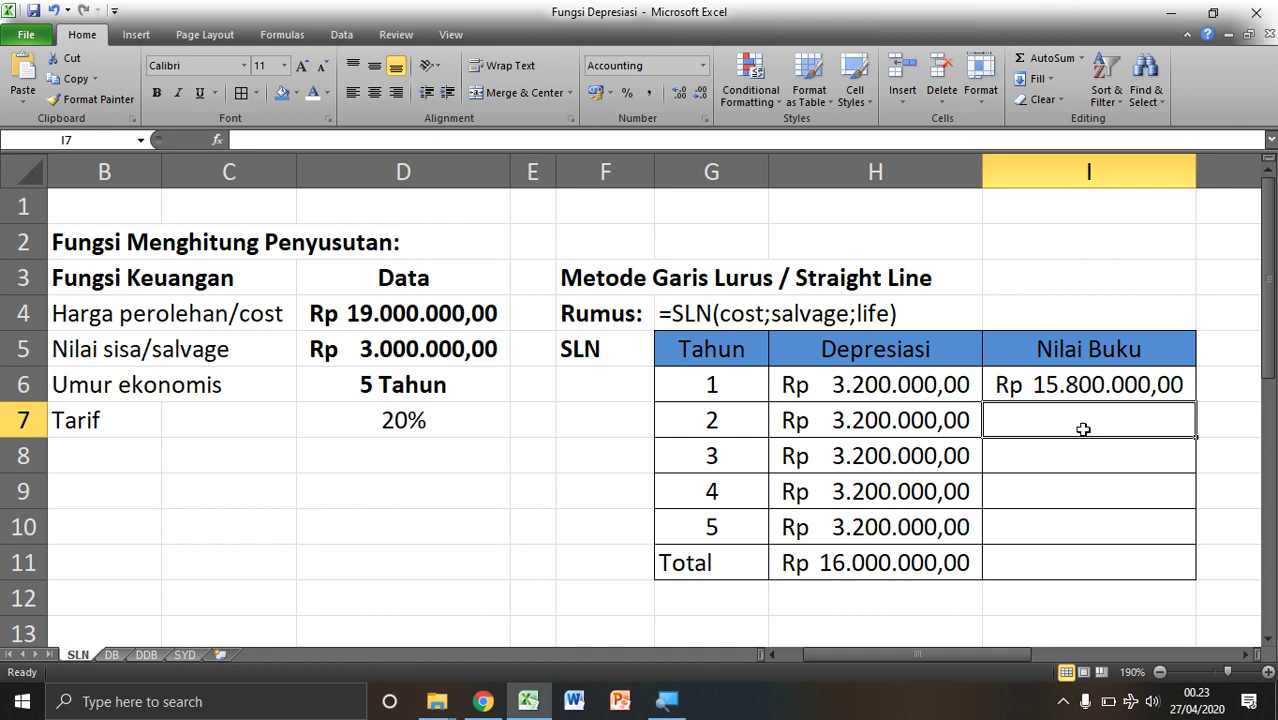
Compute the year 2 book value in I7 from the previous book value with =I6-H7
text(=)
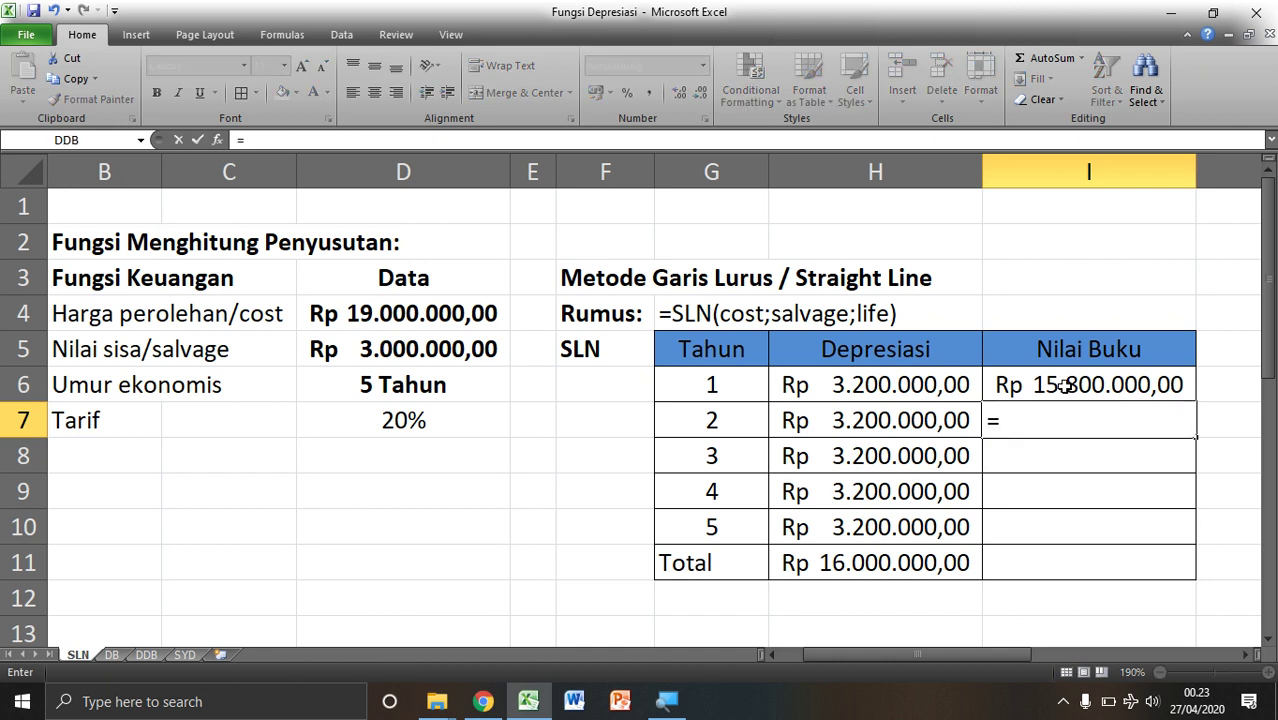
click(1062, 385)
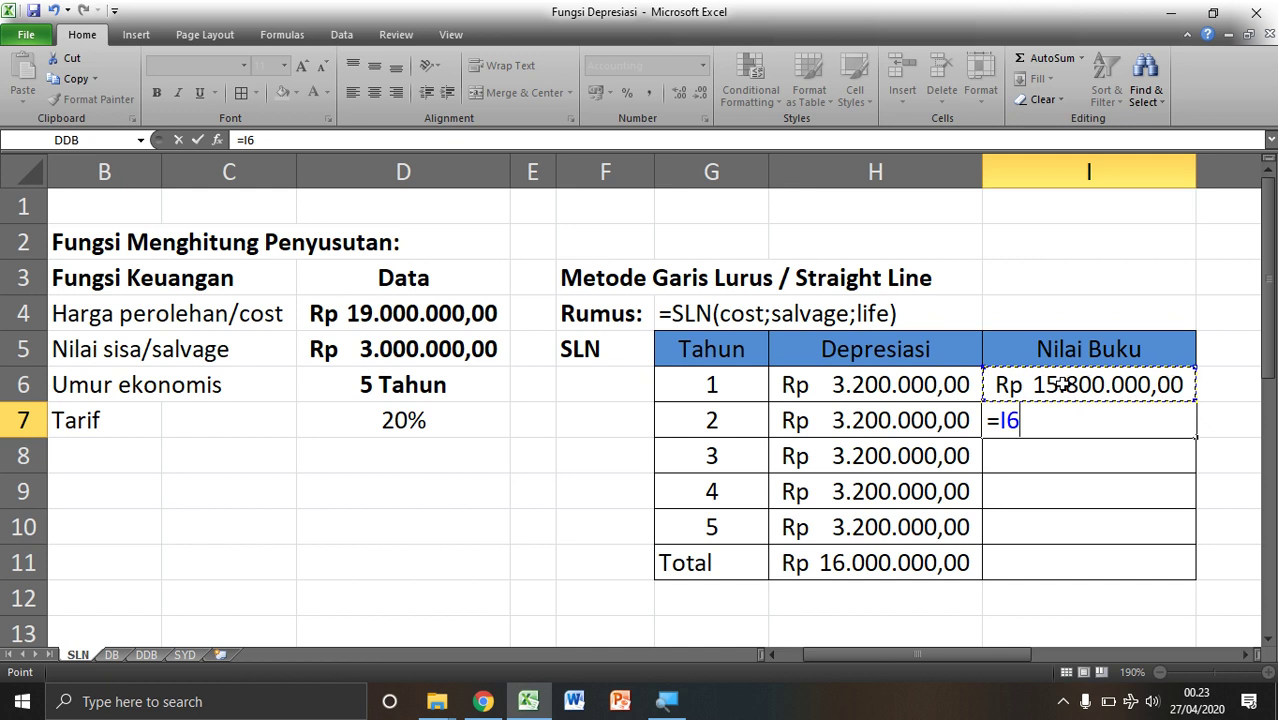
text(-)
click(930, 421)
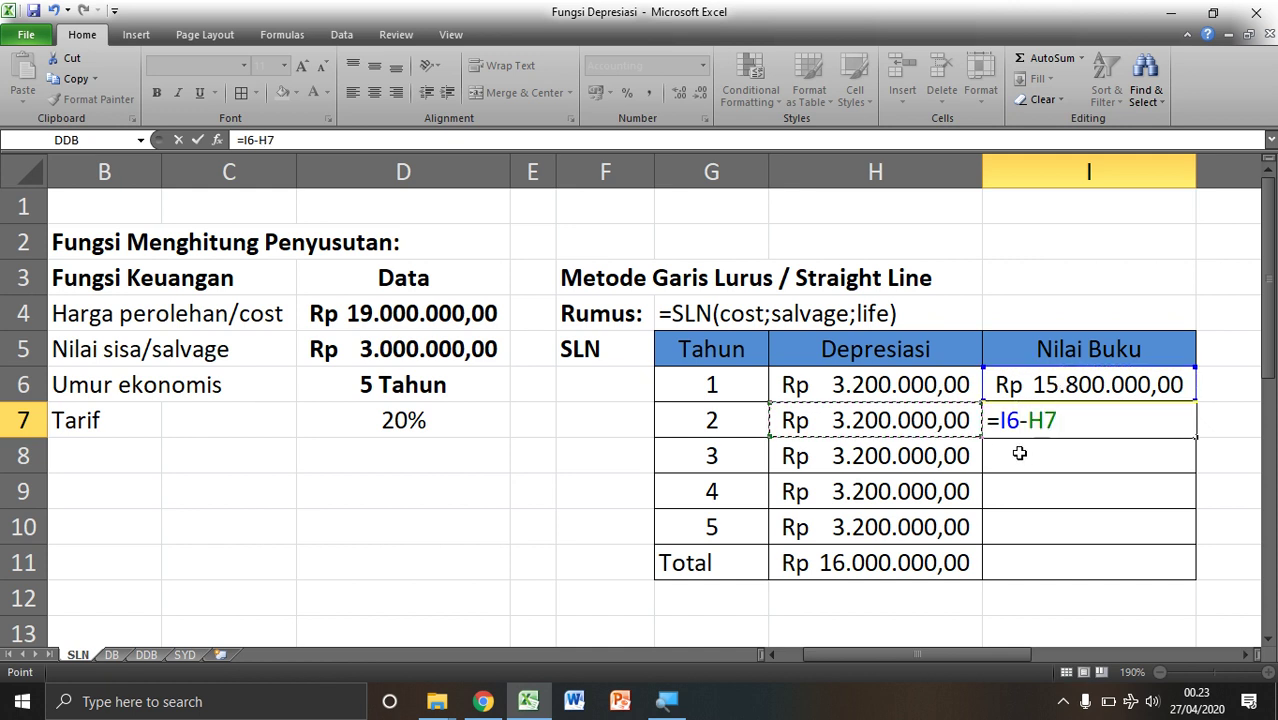
key(Return)
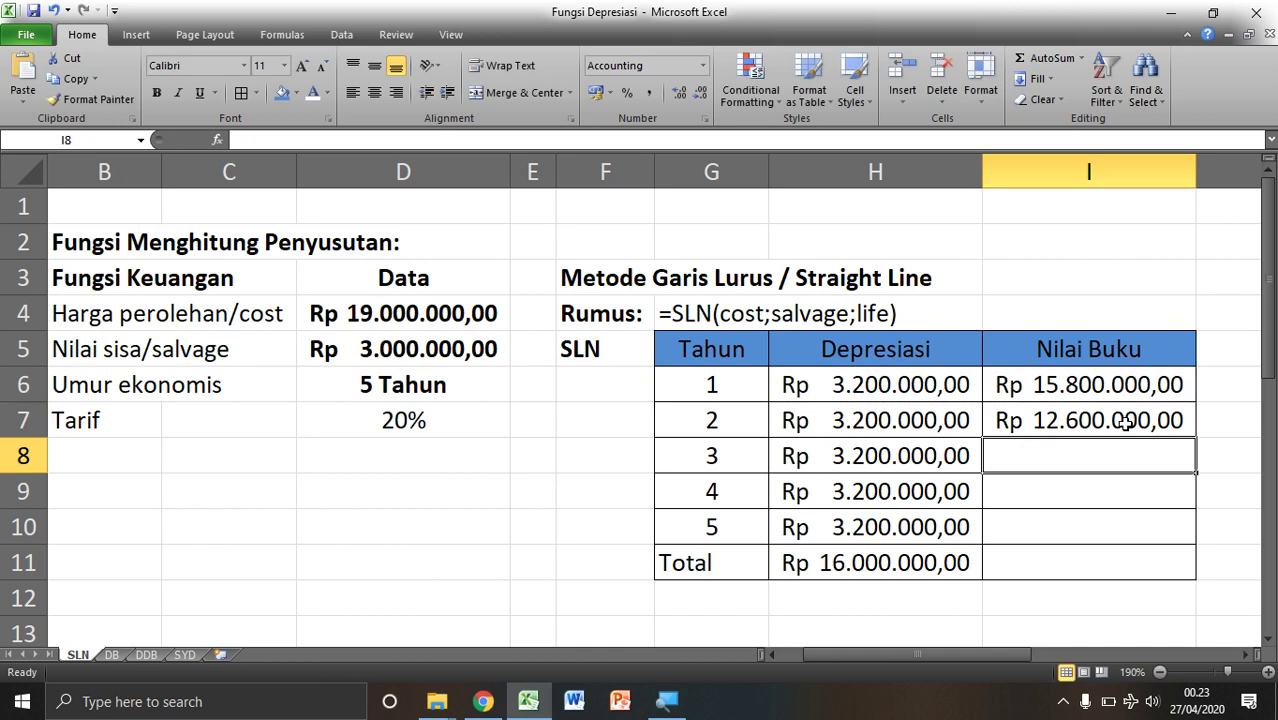
Fill the book value formula from I7 down to I10 for years 3 to 5
click(1115, 428)
drag(1196, 437, 1186, 535)
Color the year 5 book value in I10 and the salvage value in D5 red
click(1113, 527)
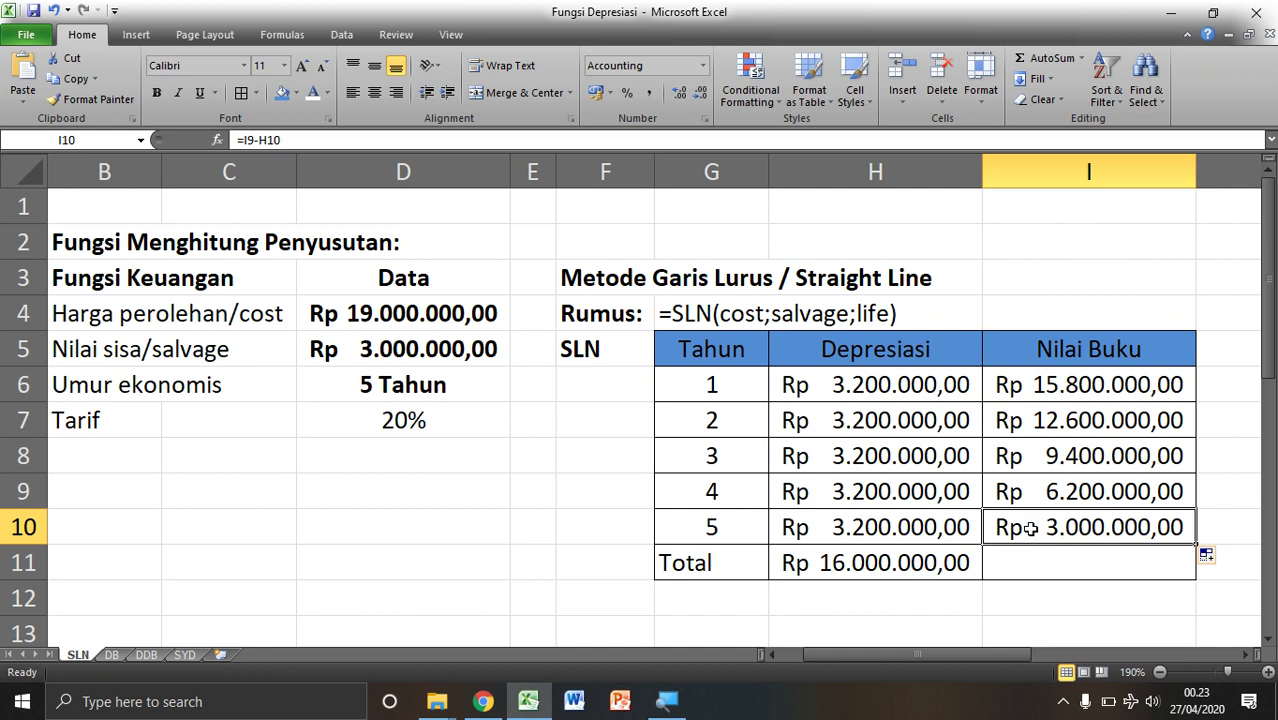
click(330, 95)
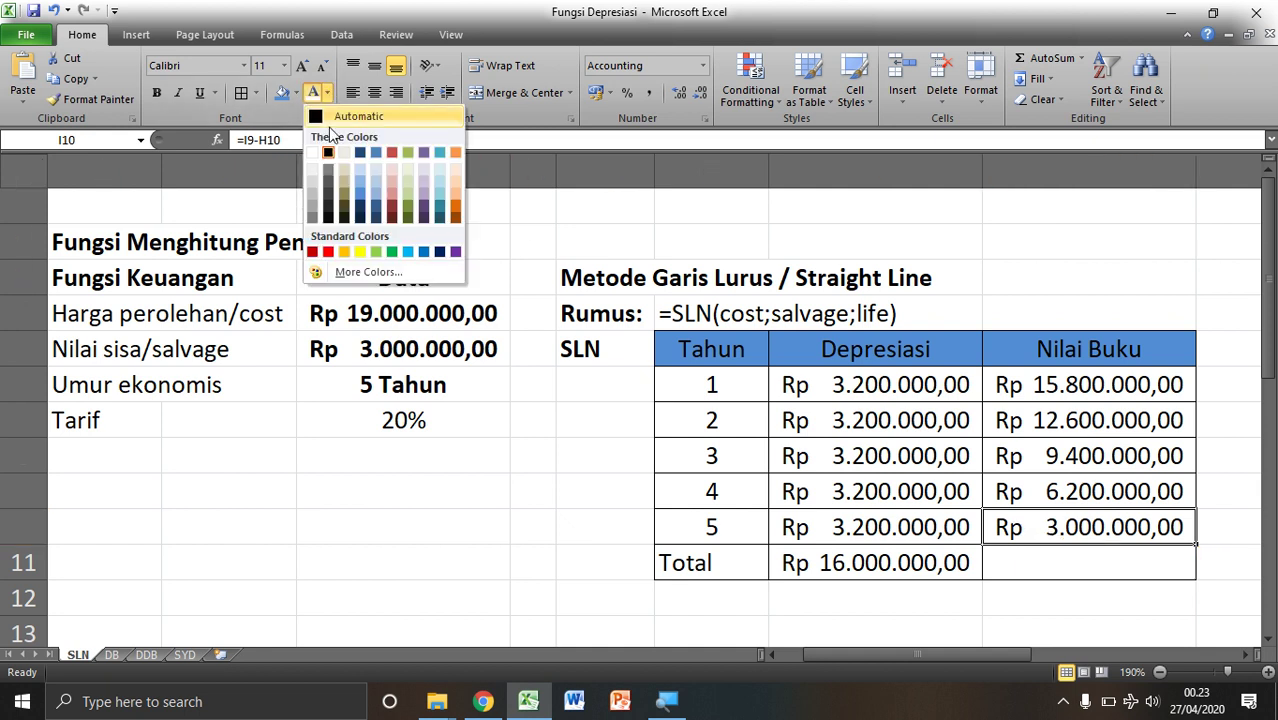
click(330, 252)
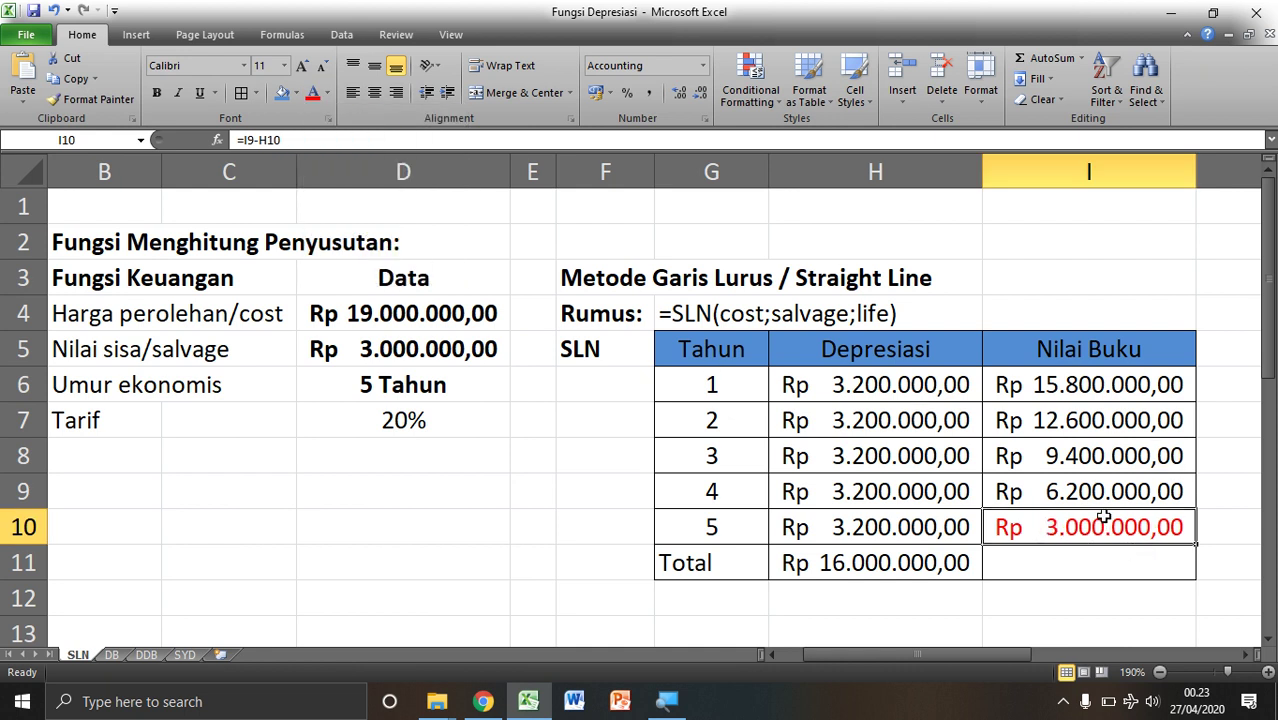
click(365, 360)
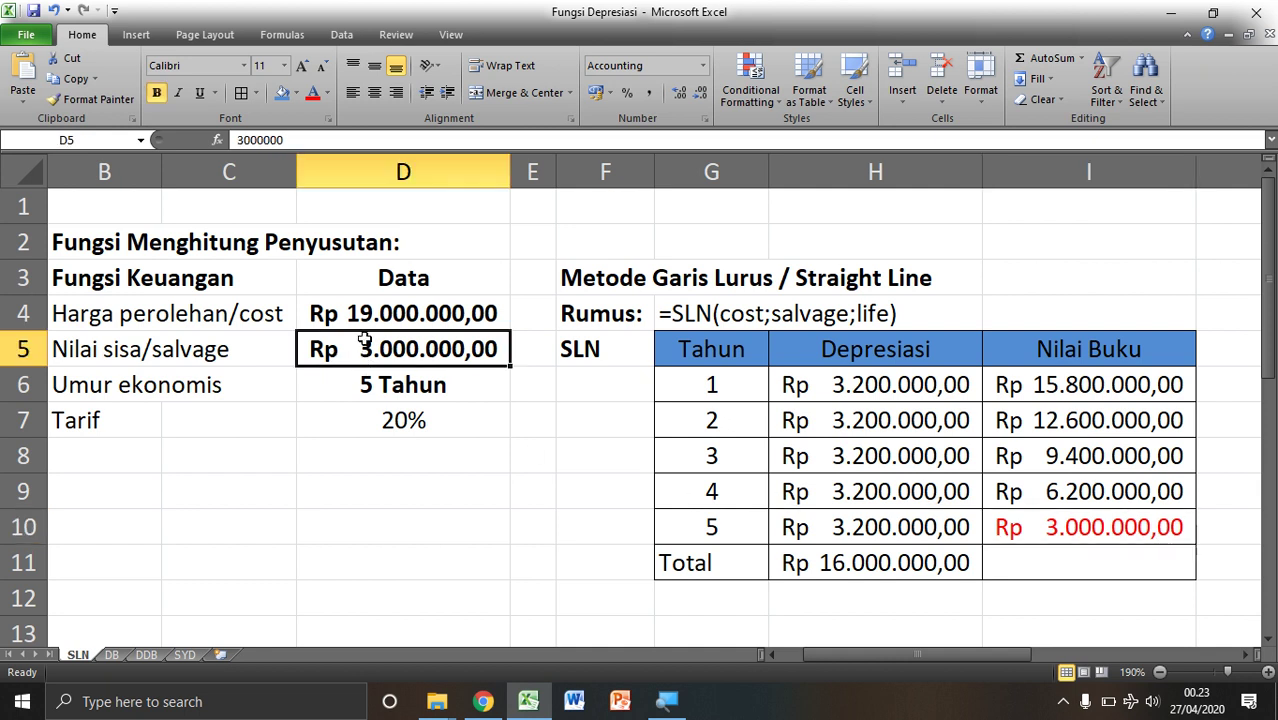
click(316, 90)
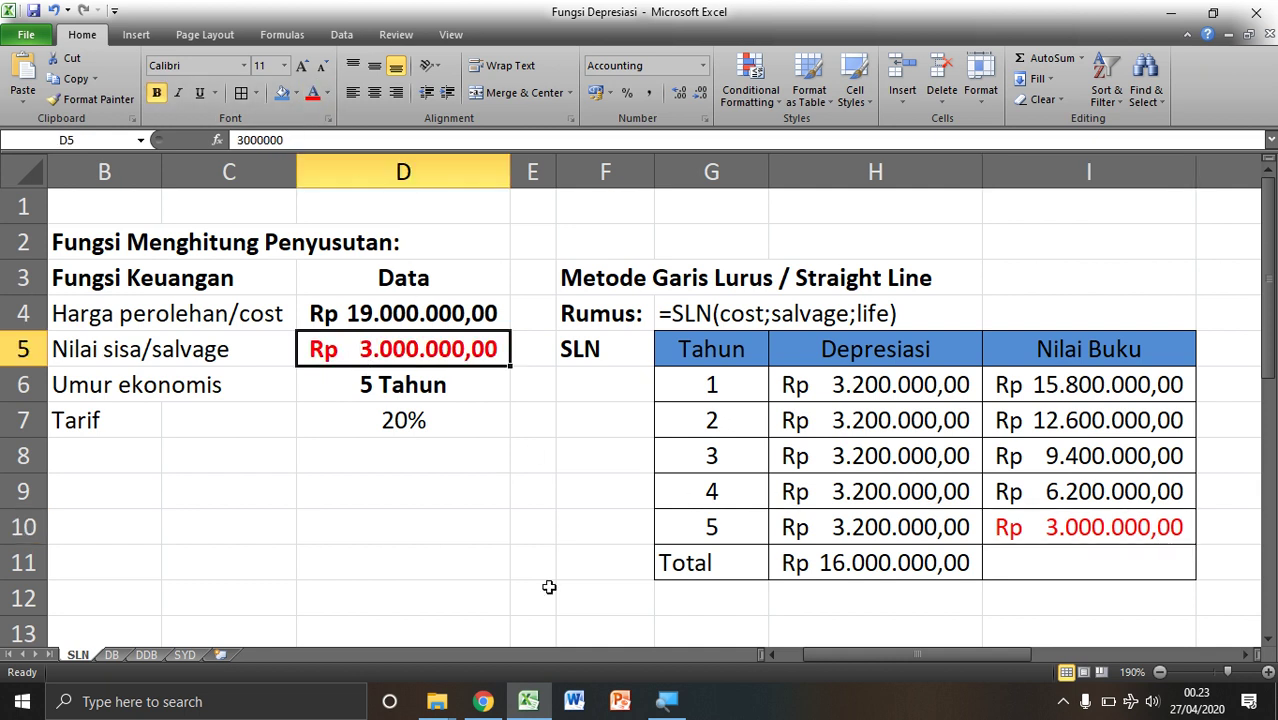
click(548, 588)
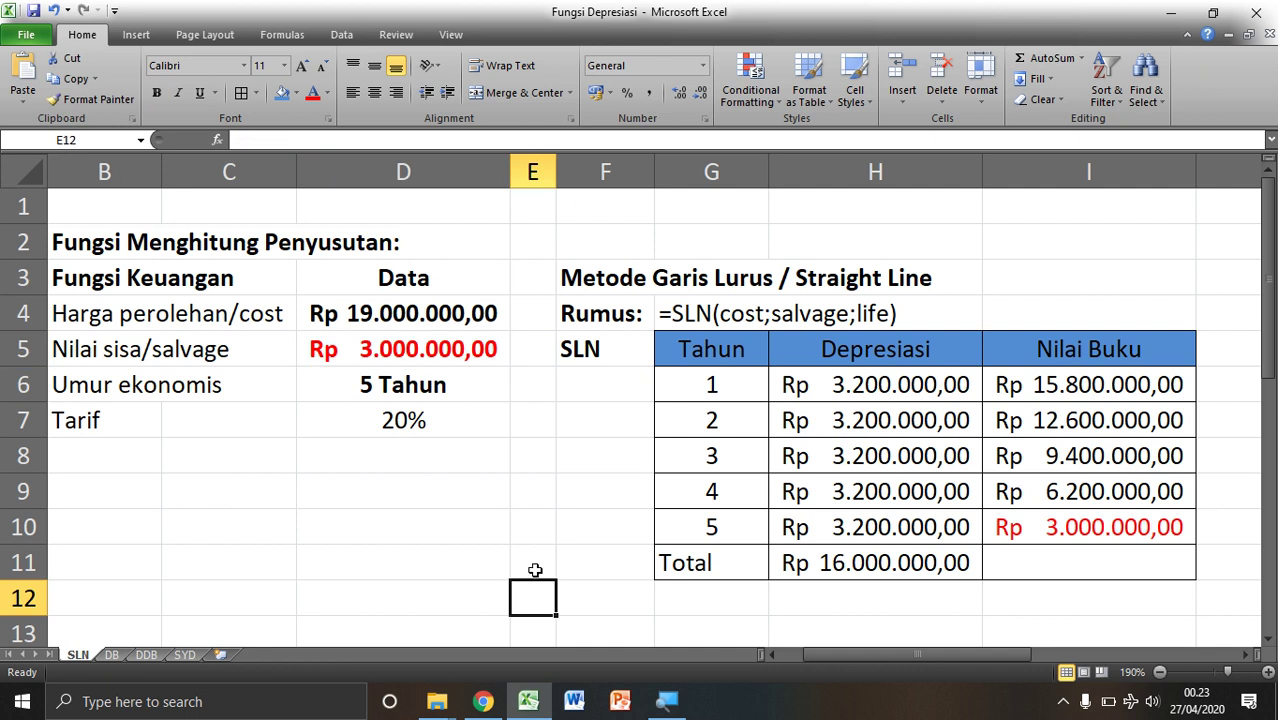
On the DB sheet, compute the year 1 depreciation in H6 with =DB($D$4;$D$5;$D$6;G6)
click(112, 654)
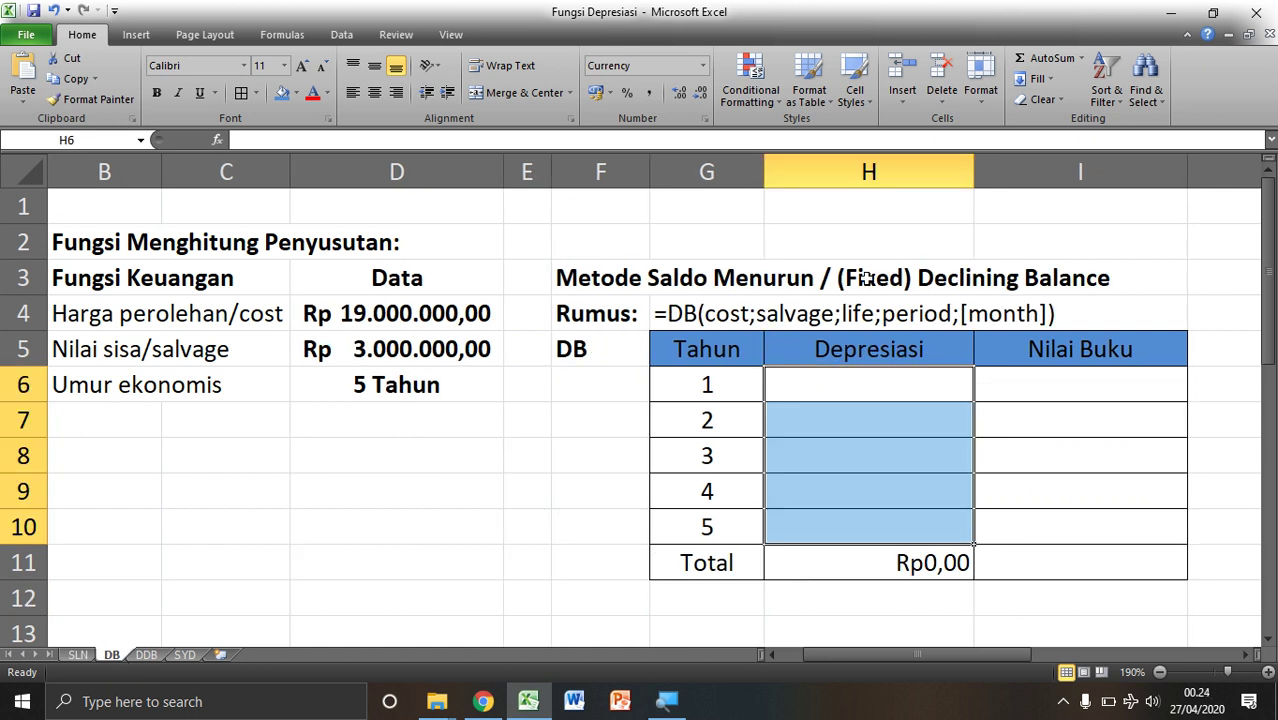
click(838, 379)
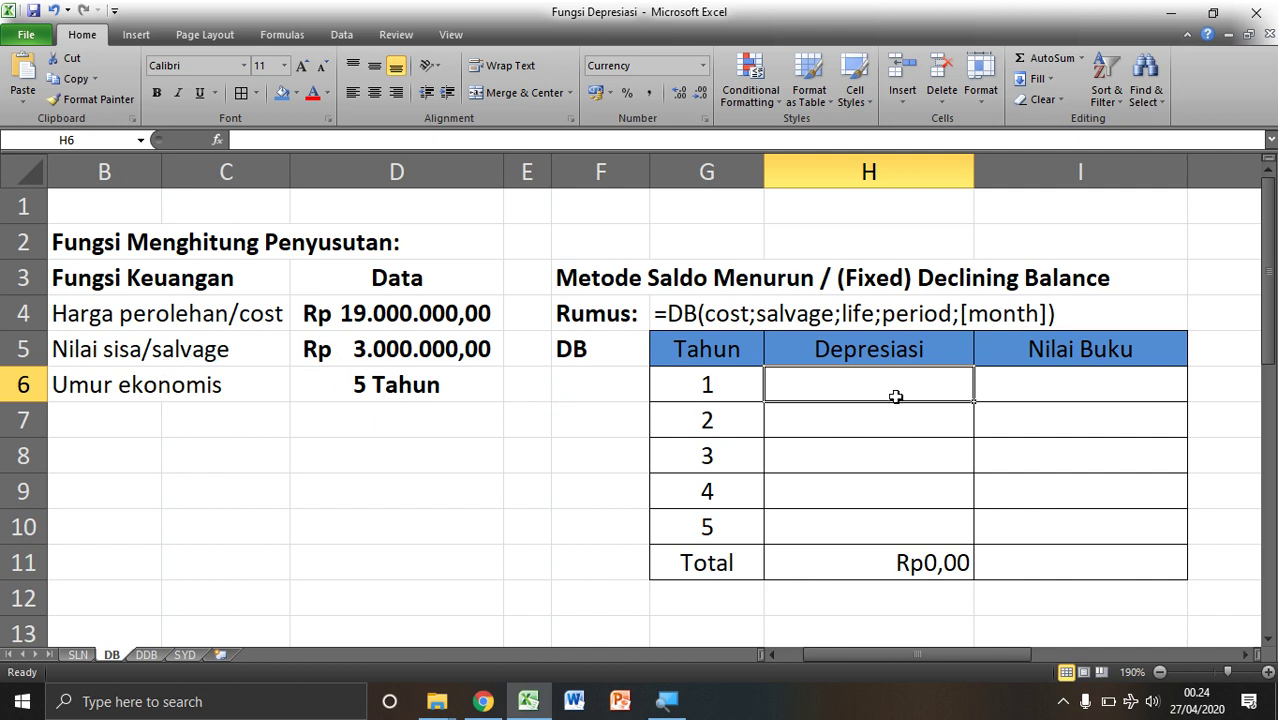
text(=)
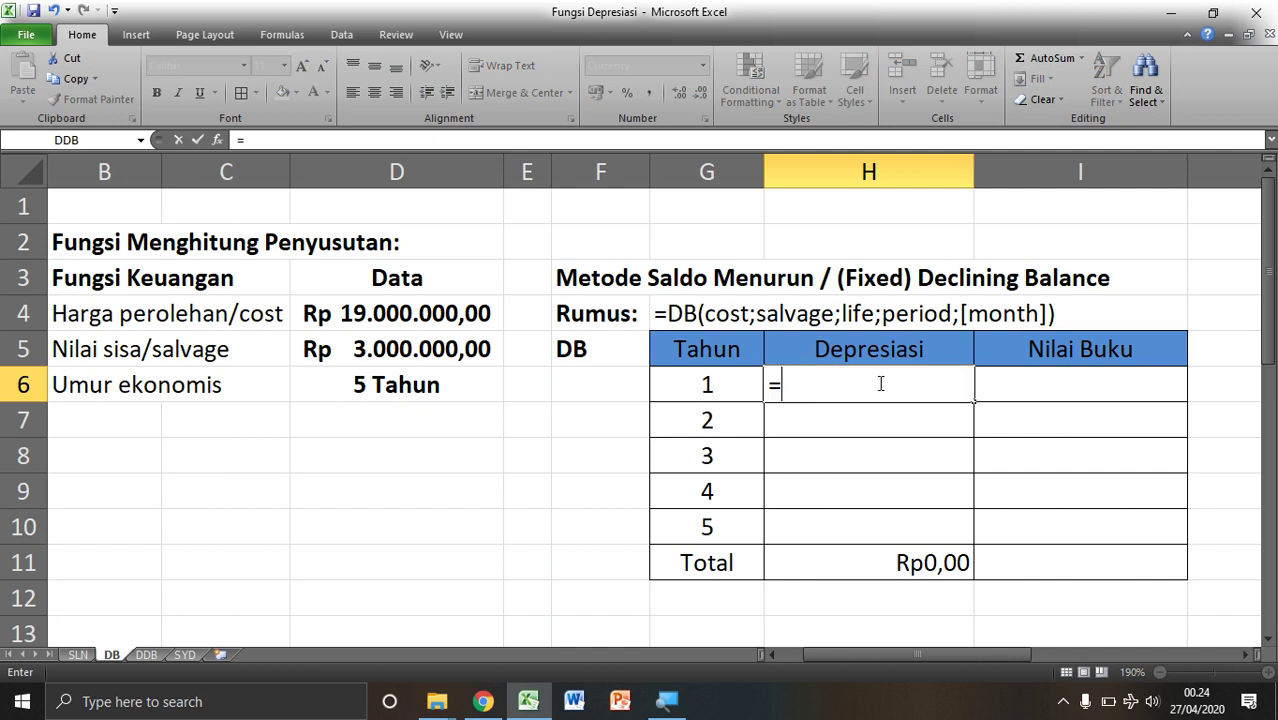
text(DB()
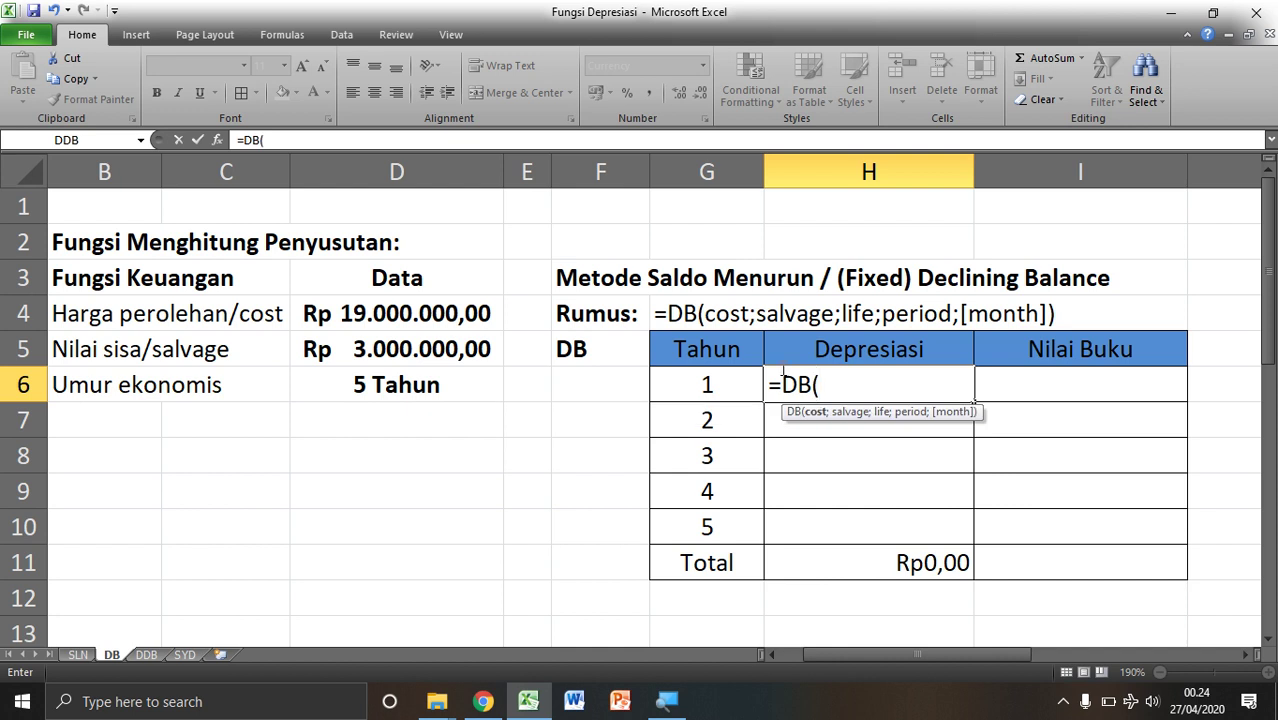
click(466, 316)
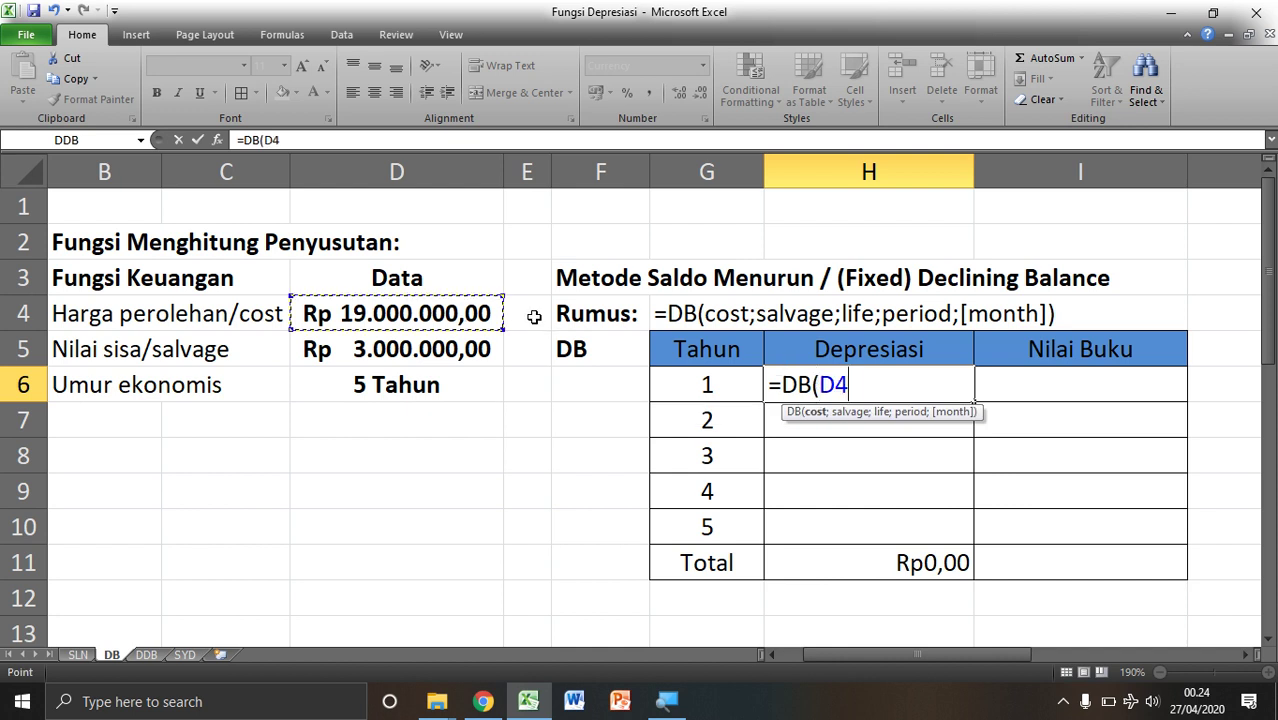
key(F4)
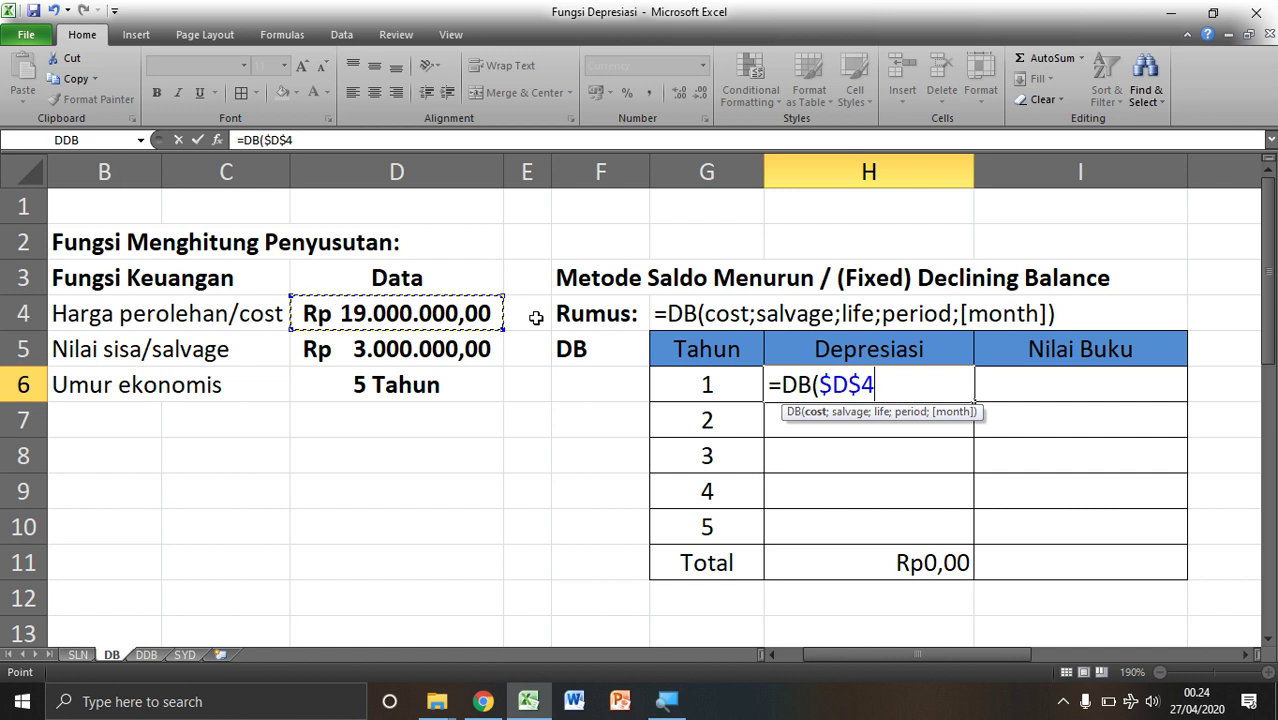
text(;)
click(423, 347)
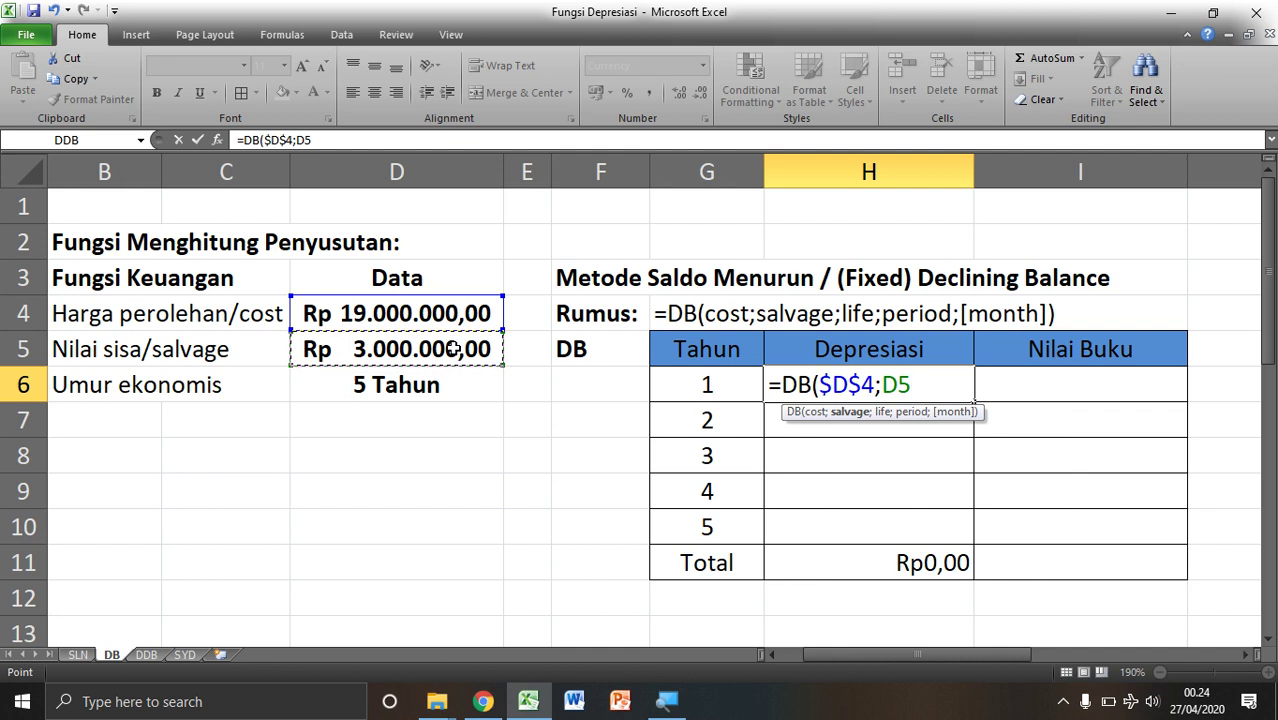
key(F4)
text(;)
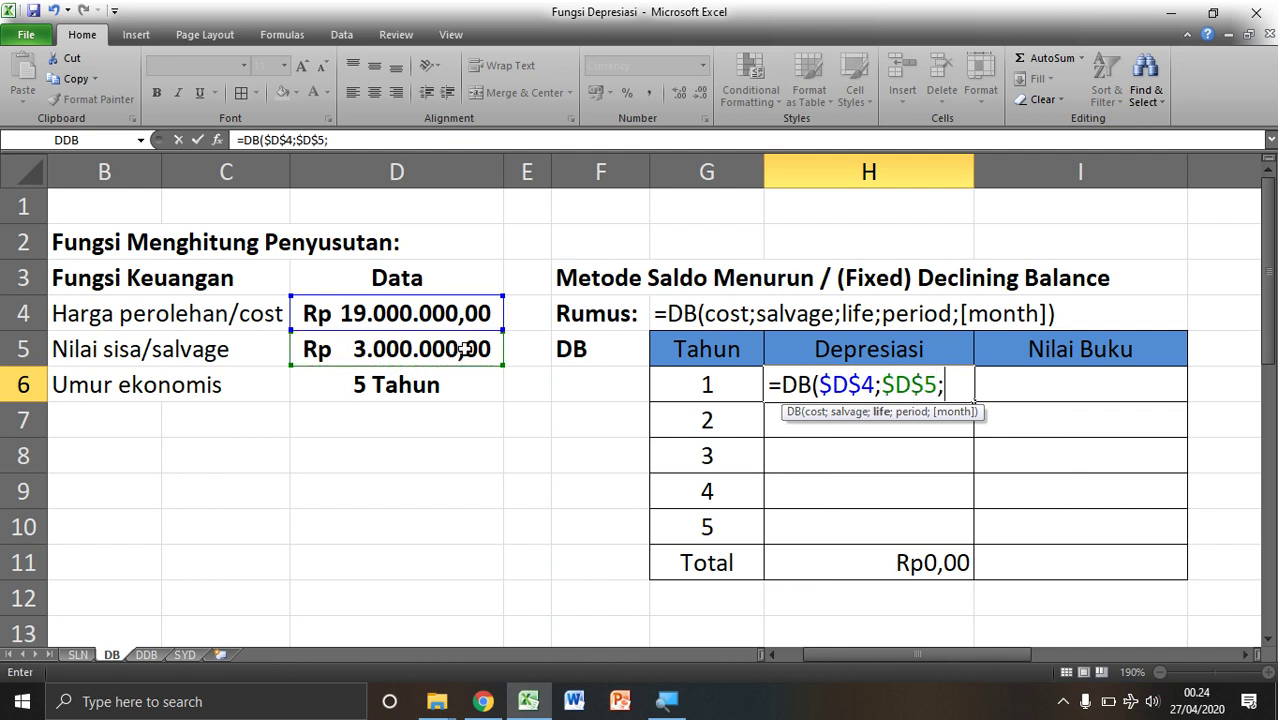
click(383, 384)
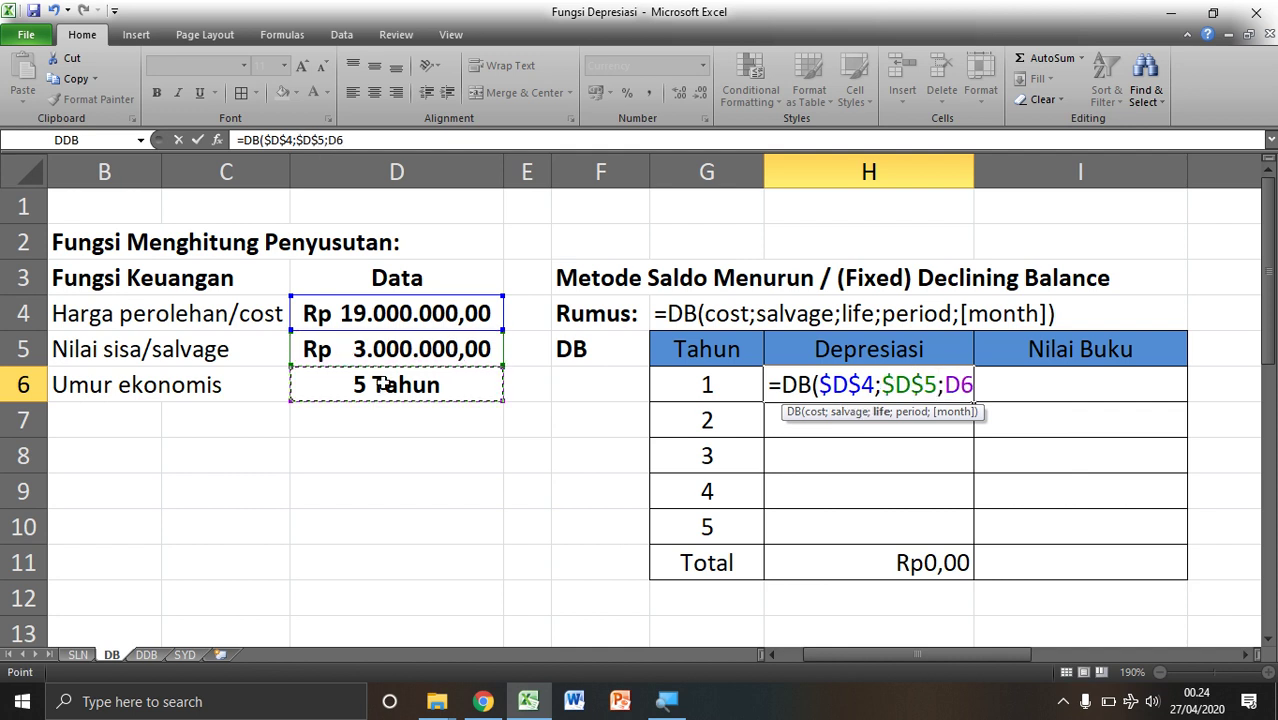
key(F4)
text(;)
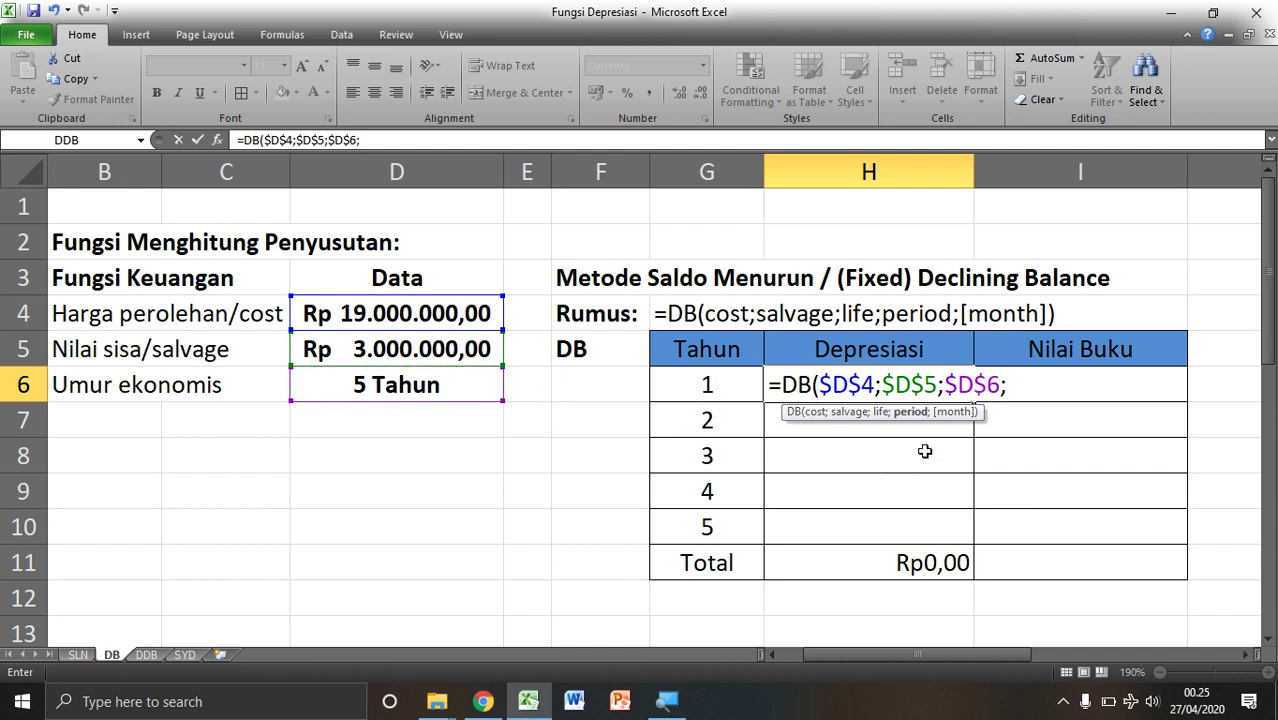
click(735, 386)
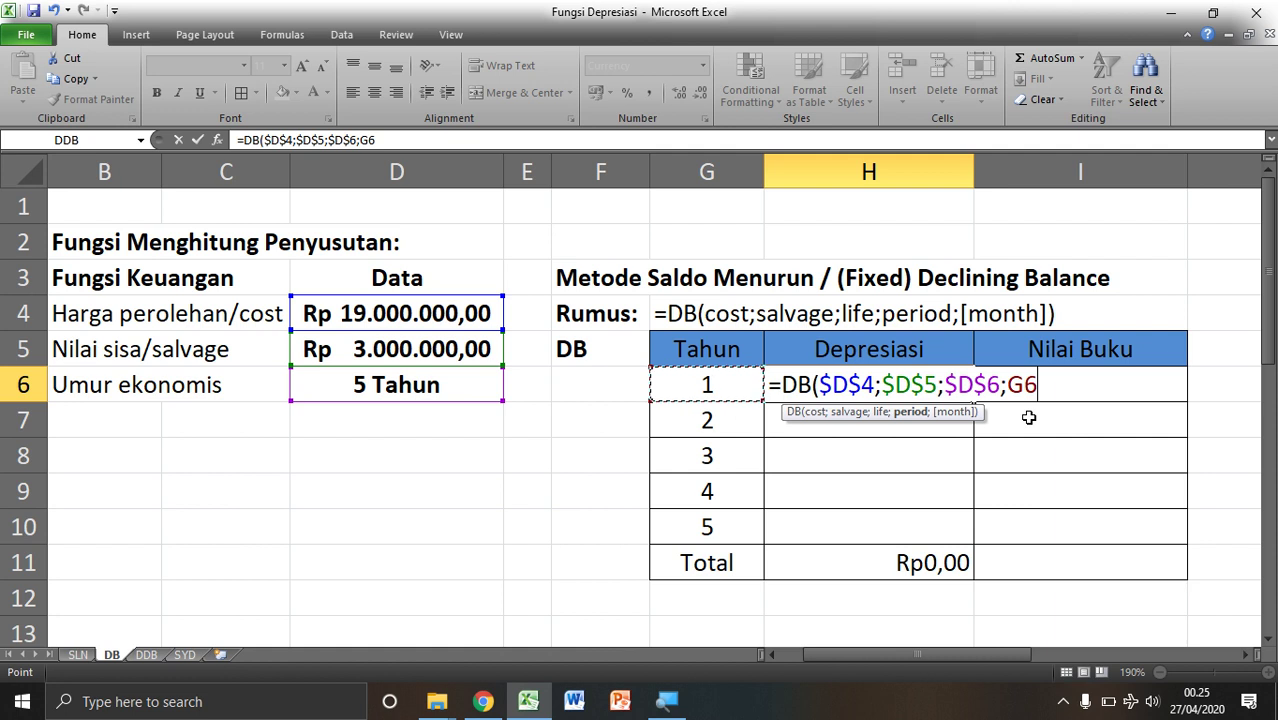
text())
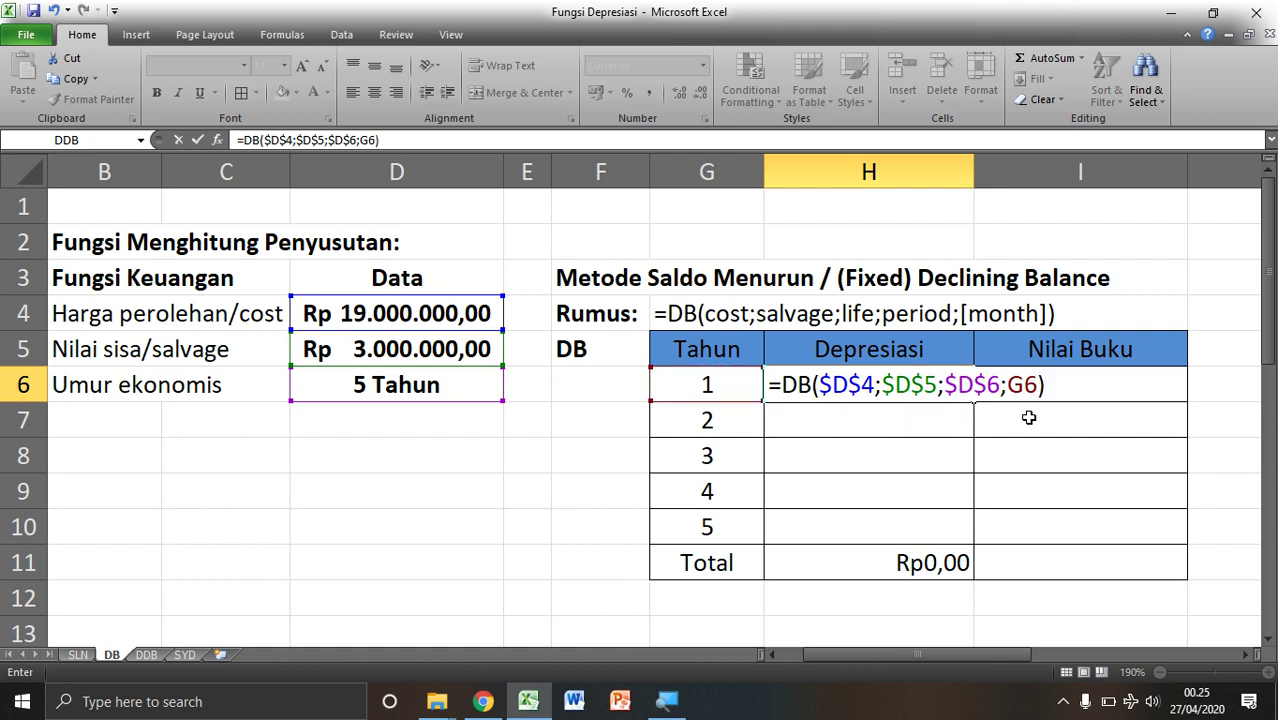
key(Return)
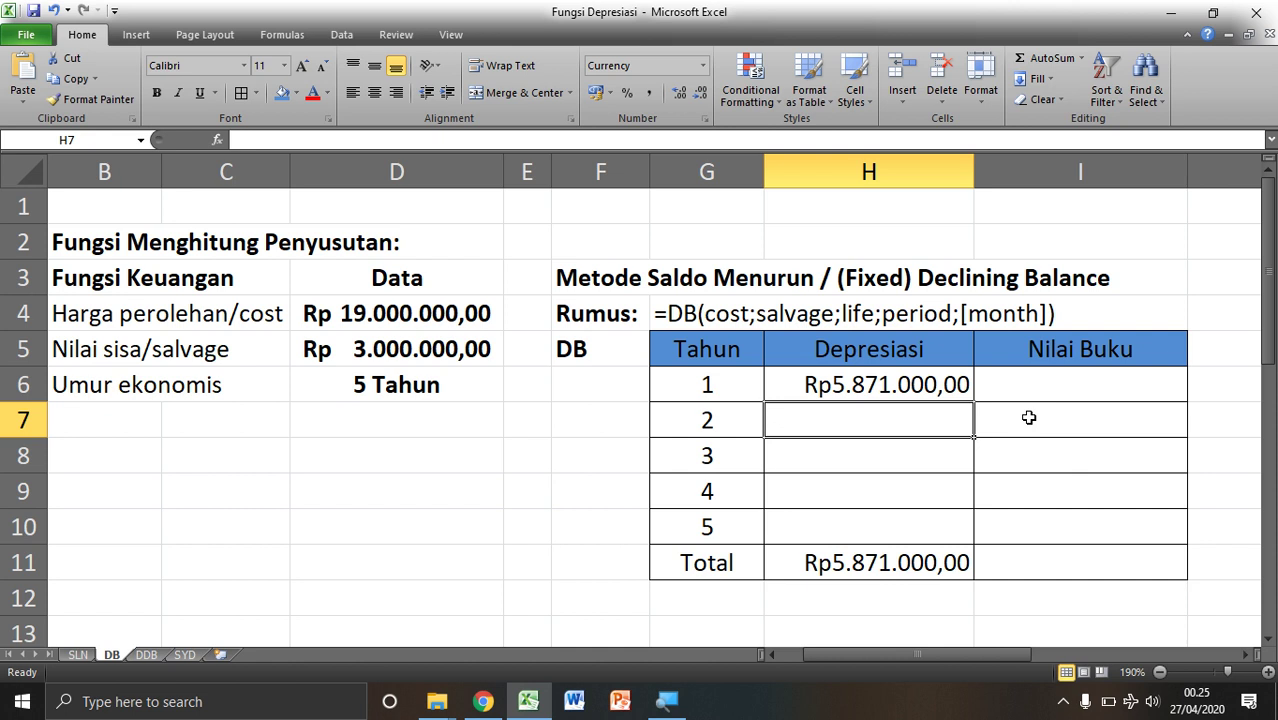
Fill the DB formula from H6 down to H10 and check the total in H11
click(930, 385)
drag(975, 400, 967, 546)
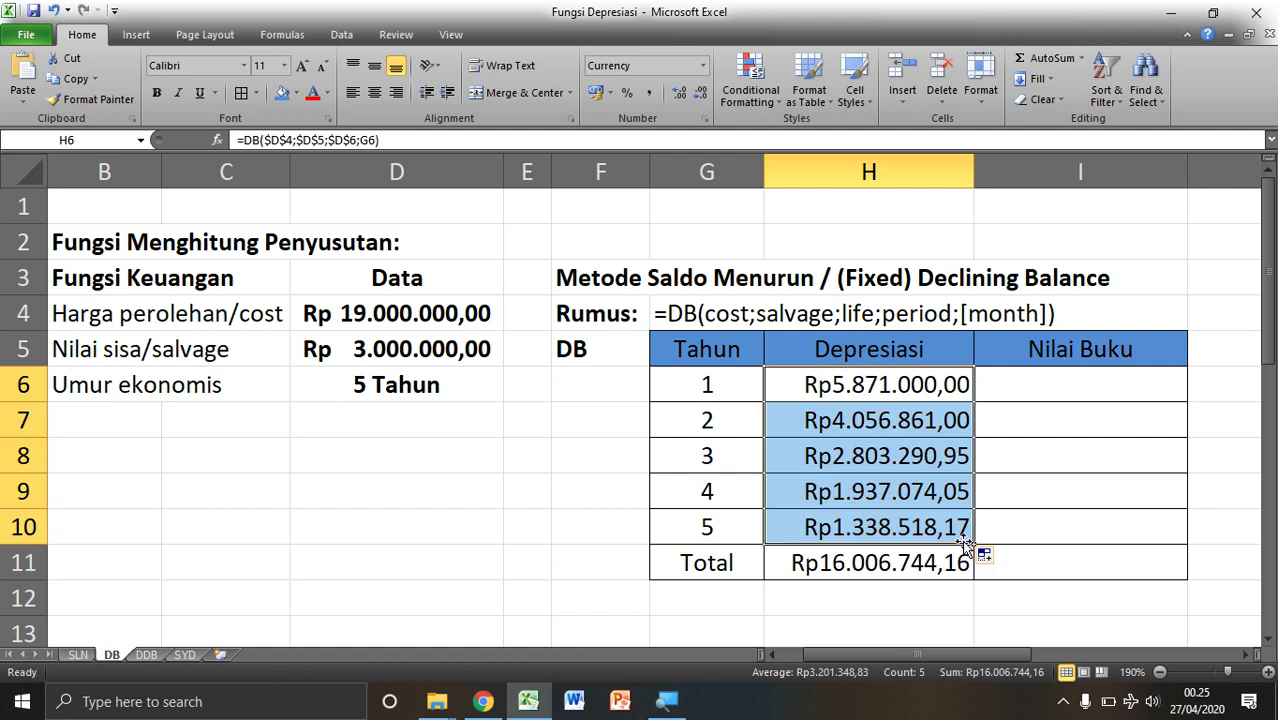
click(864, 564)
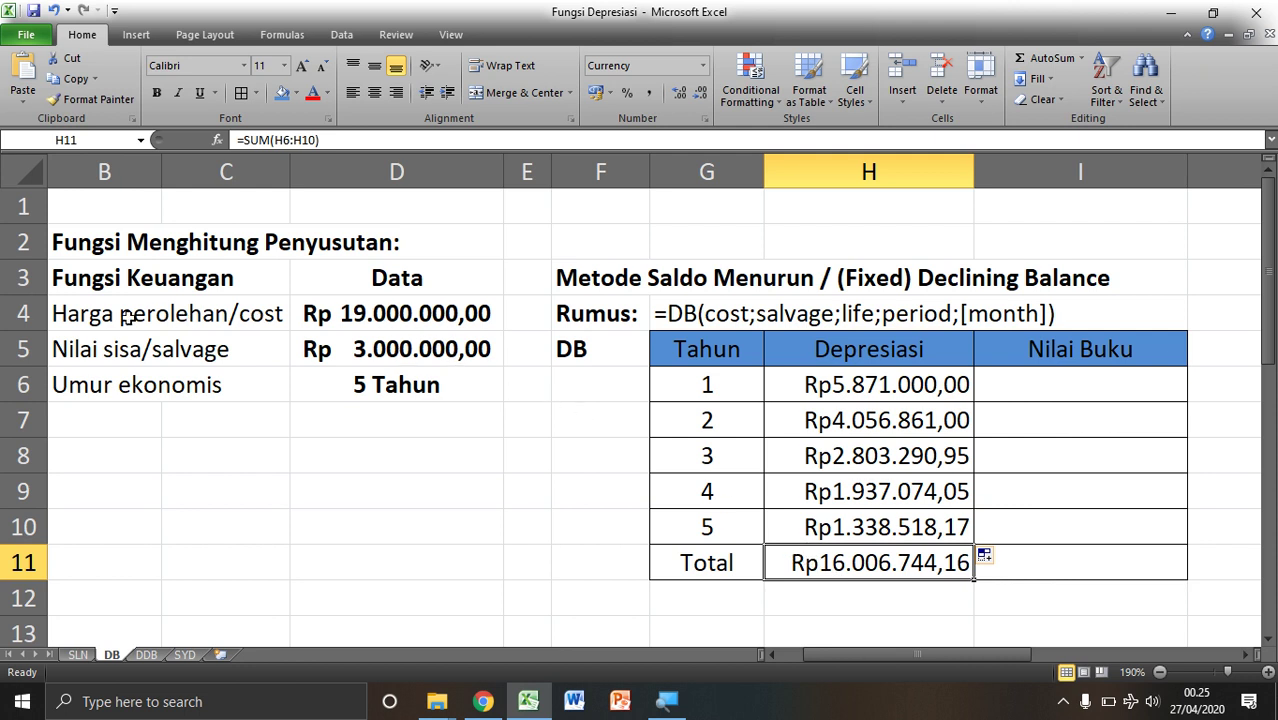
Set the font color of the hidden book values in I6:I9 to Automatic
click(1099, 384)
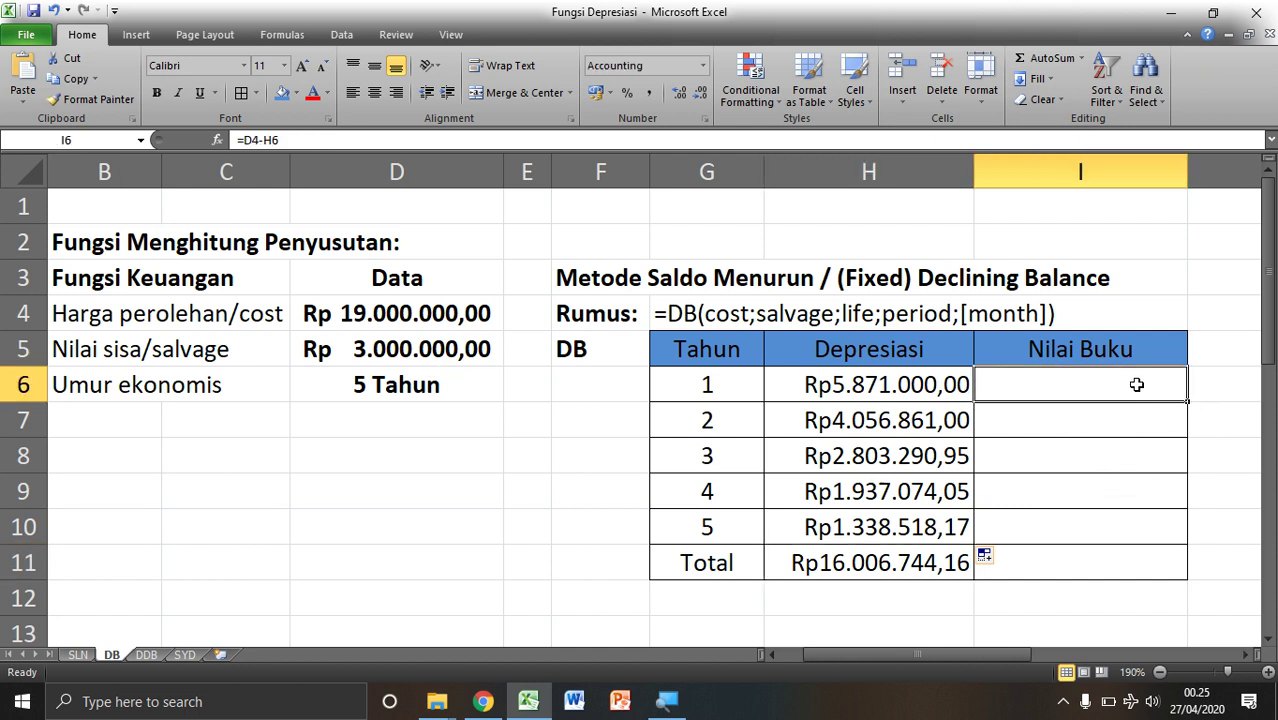
drag(1137, 384, 1143, 505)
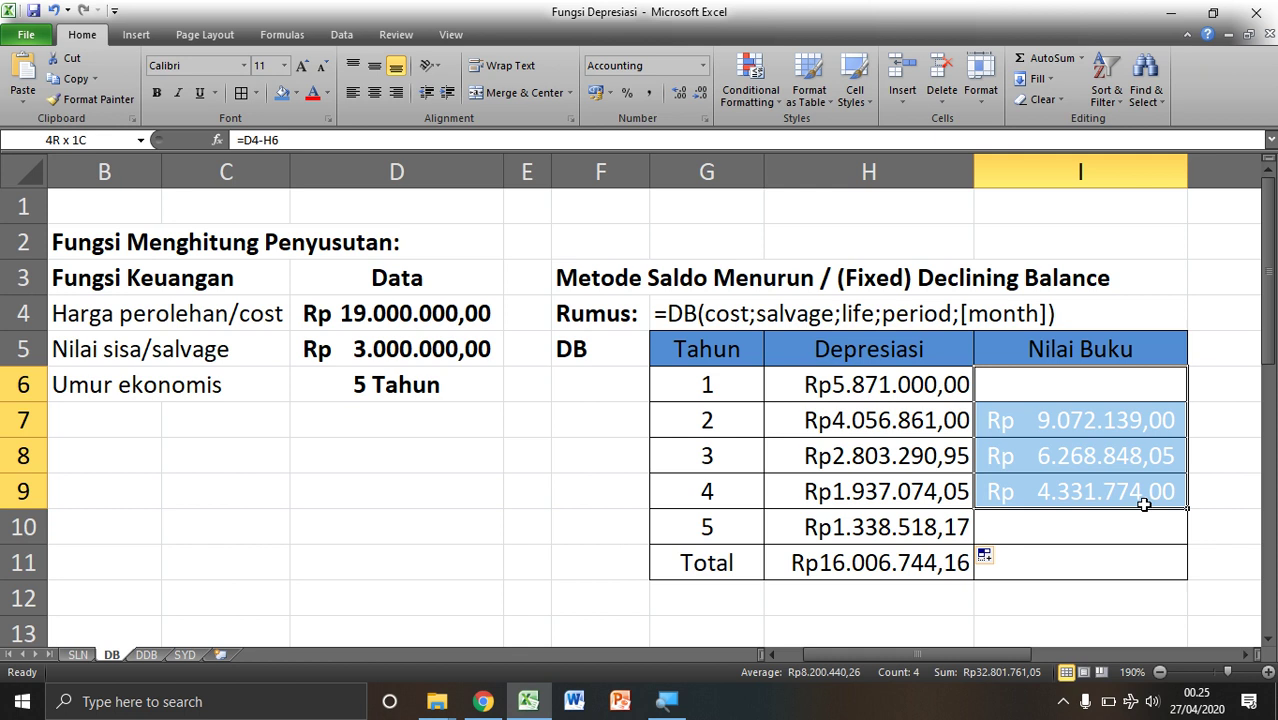
click(327, 93)
click(356, 113)
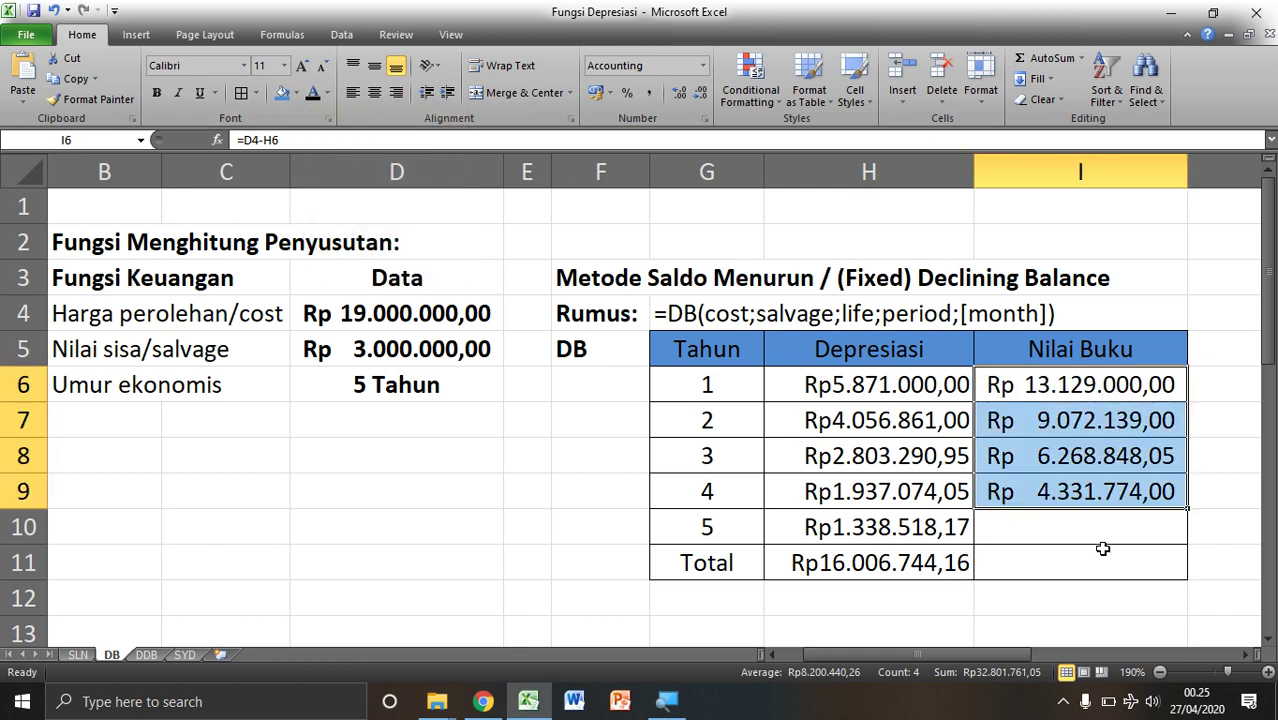
Color the year 5 book value in I10 red and compare it with the salvage value in D5
click(1079, 539)
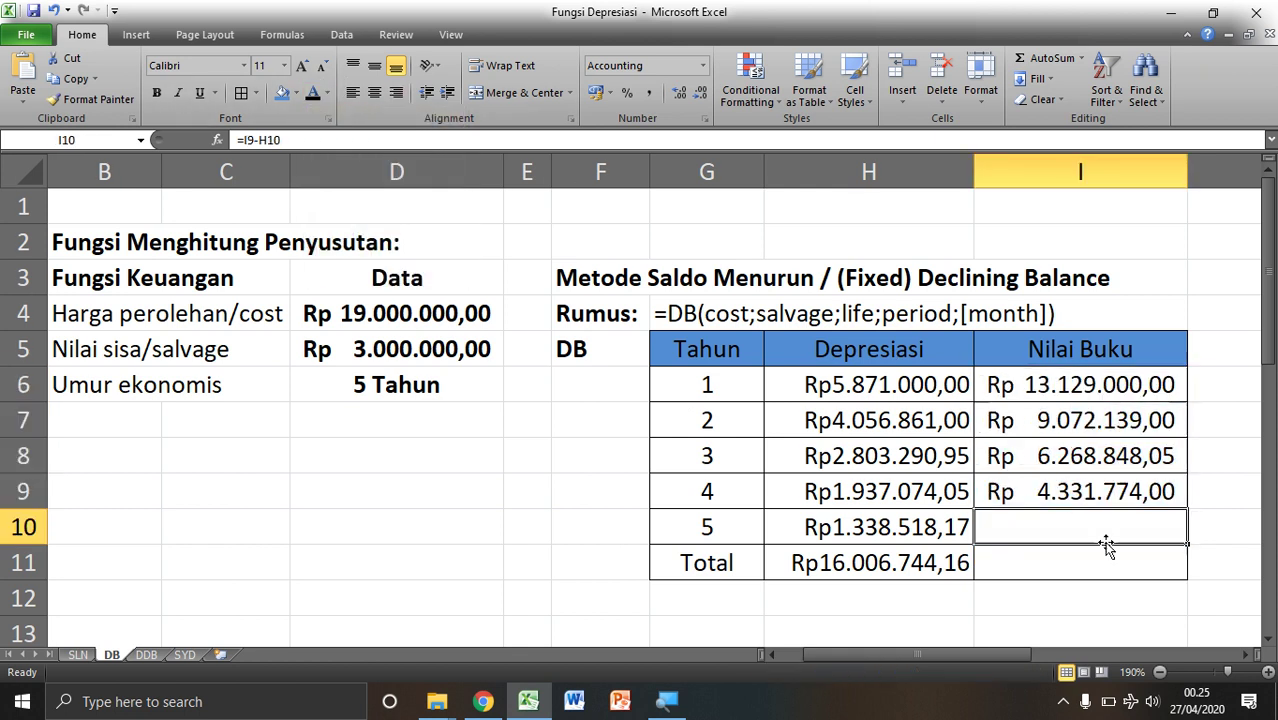
click(327, 93)
click(330, 252)
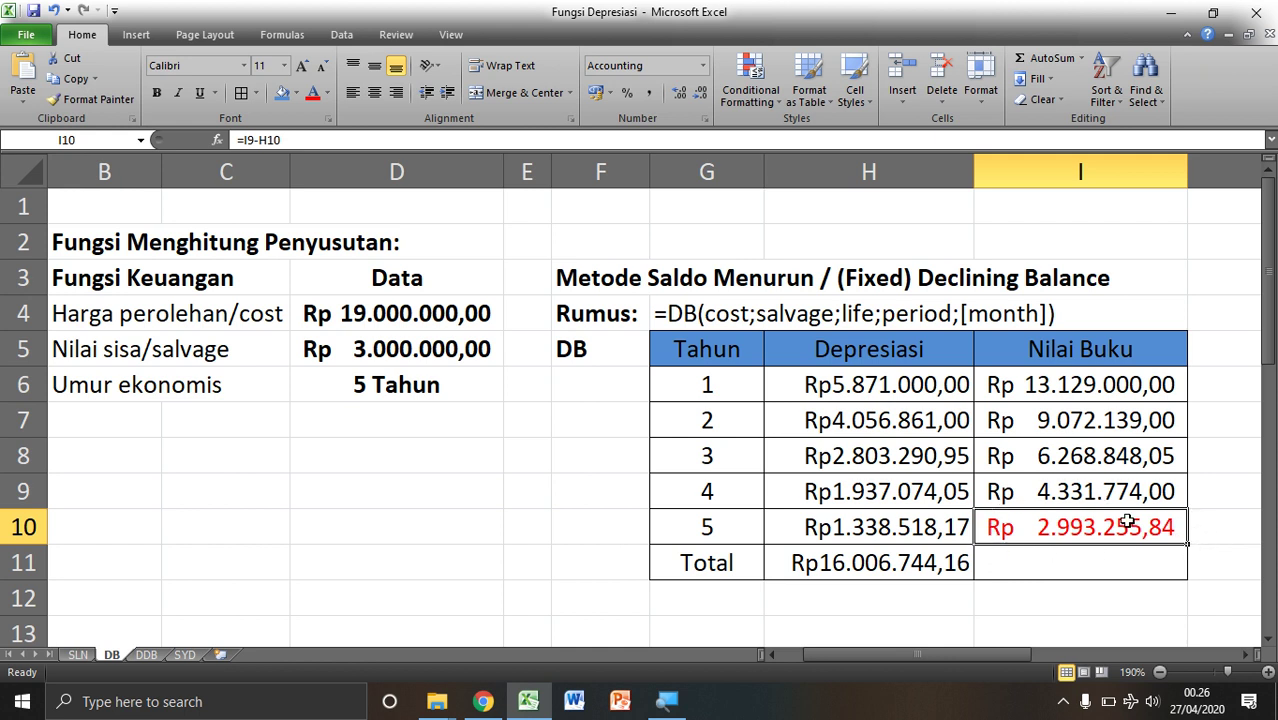
click(406, 354)
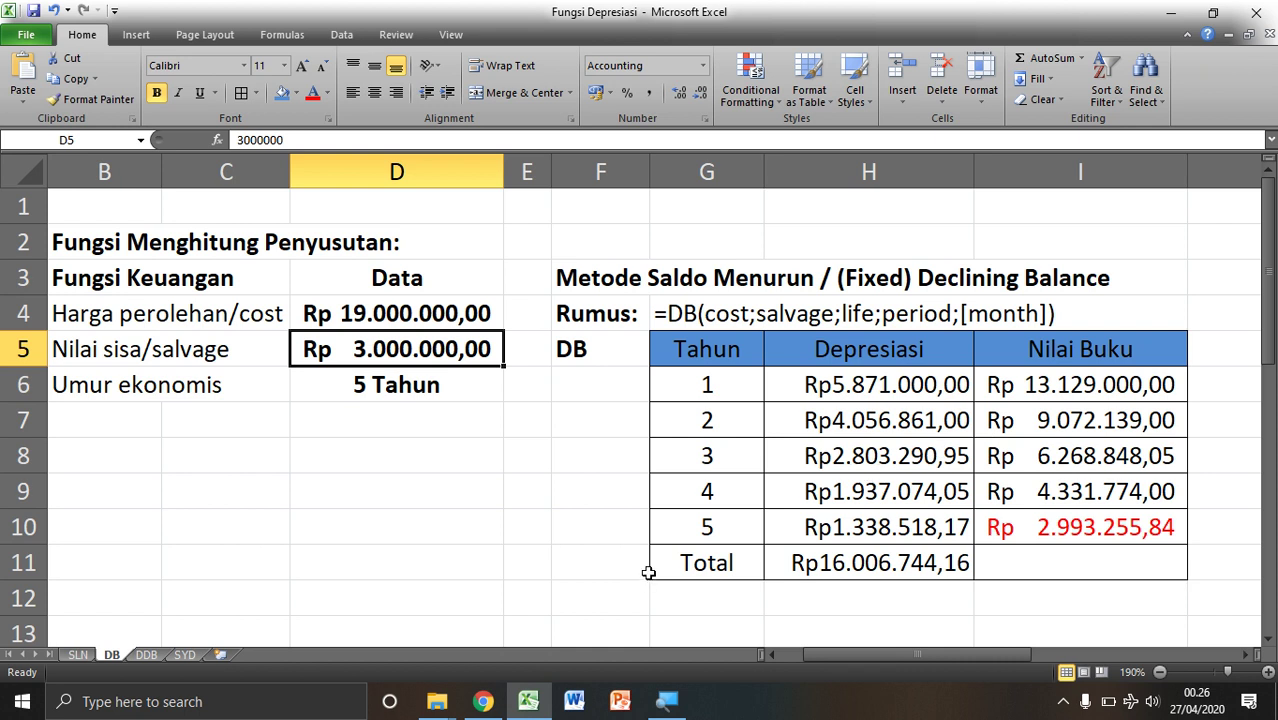
Compare the depreciation rate in D7 on the SLN and DDB sheets, and review the DDB sheet's cost in D4
click(146, 655)
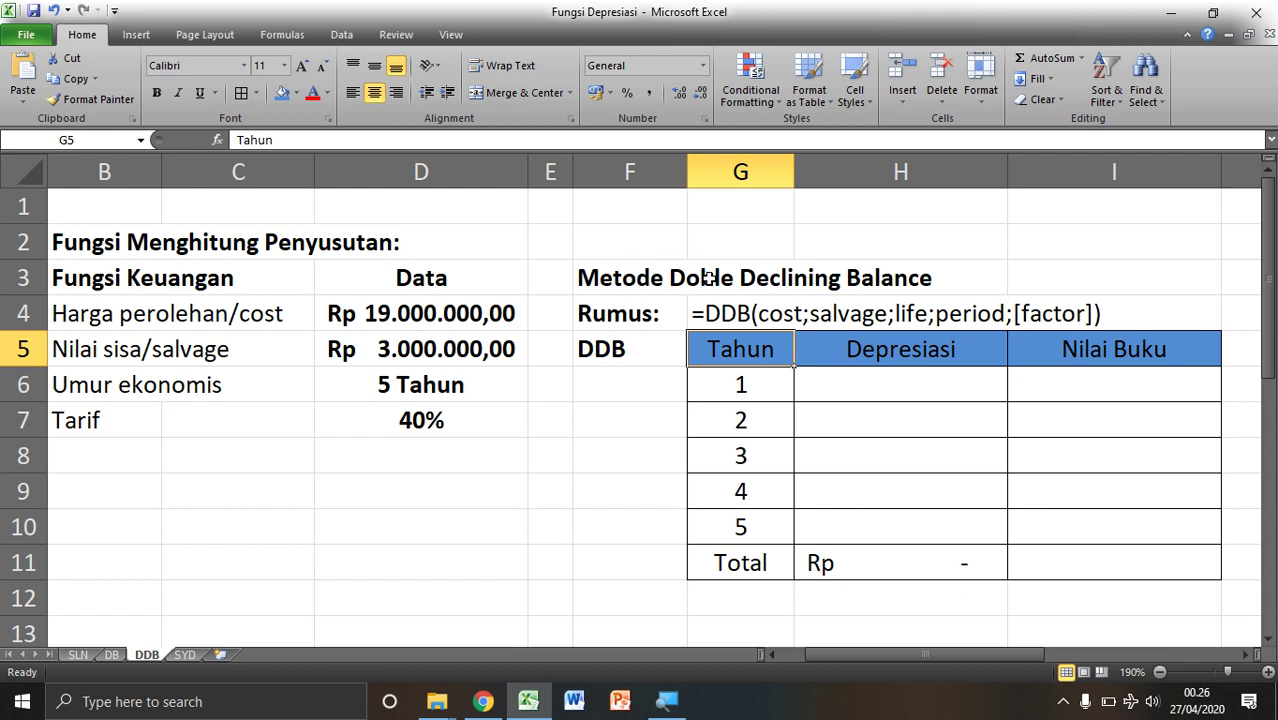
click(110, 655)
click(141, 656)
click(74, 656)
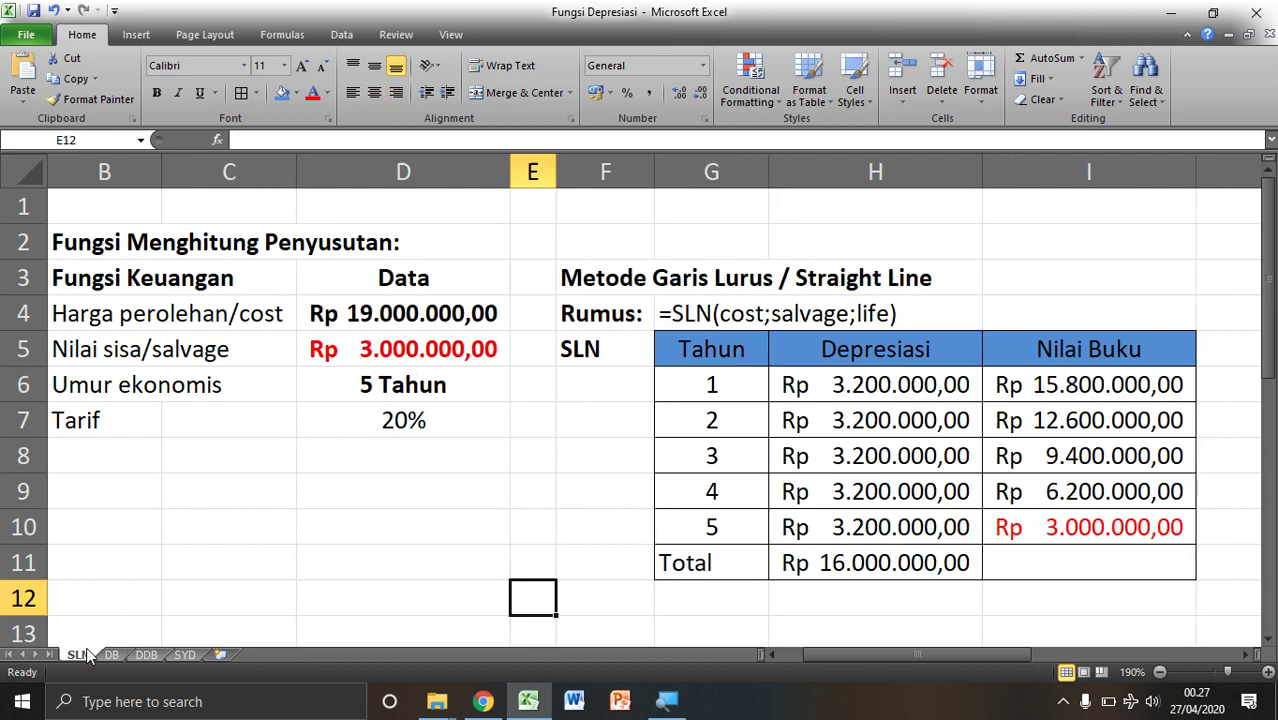
click(147, 654)
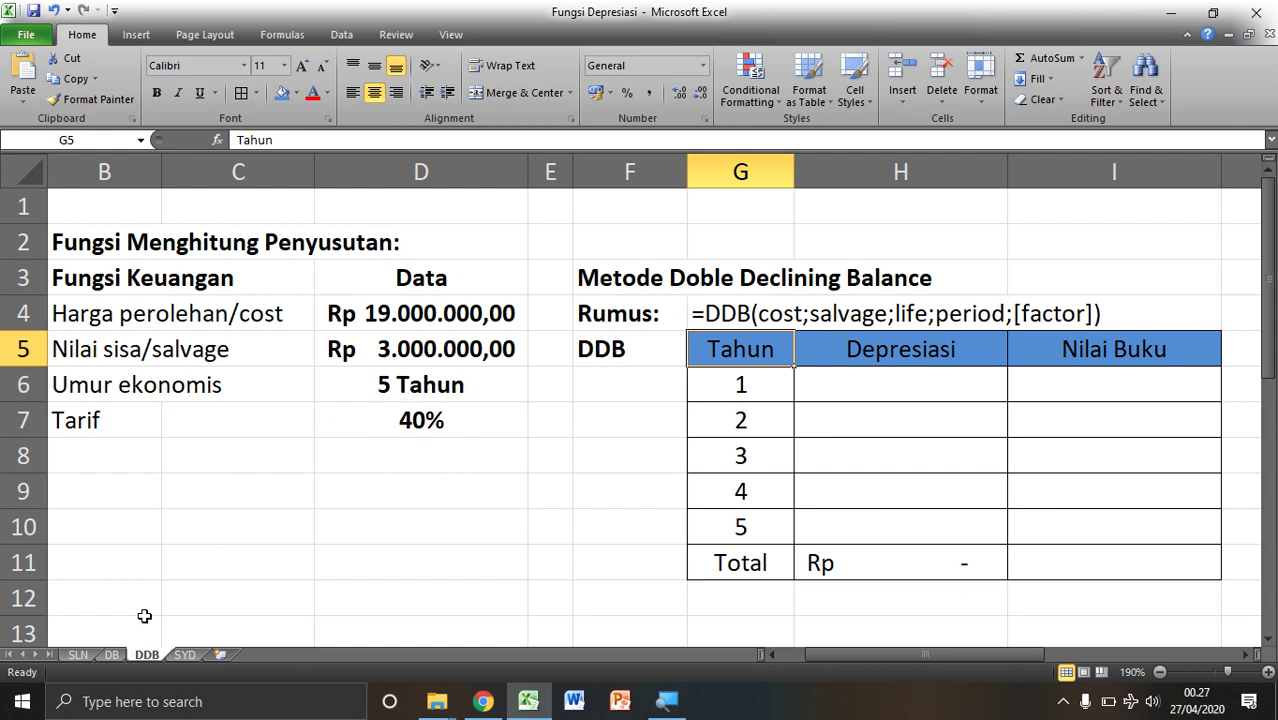
click(78, 654)
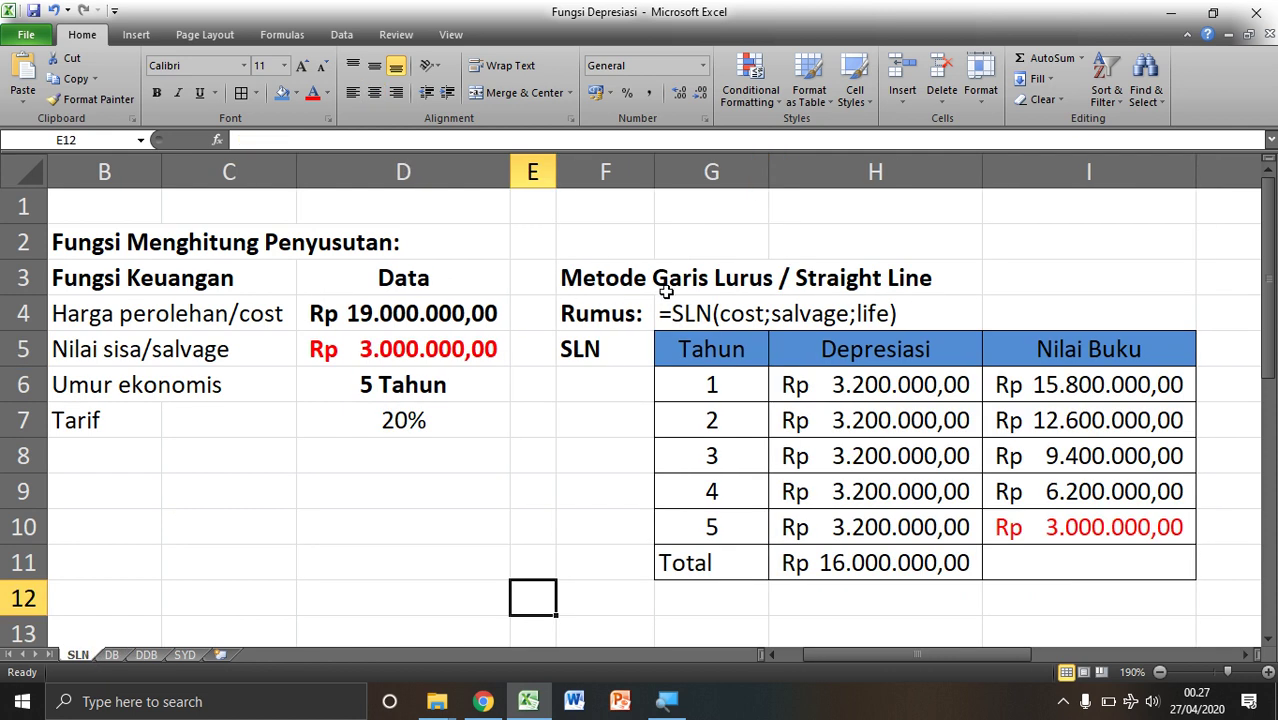
click(398, 410)
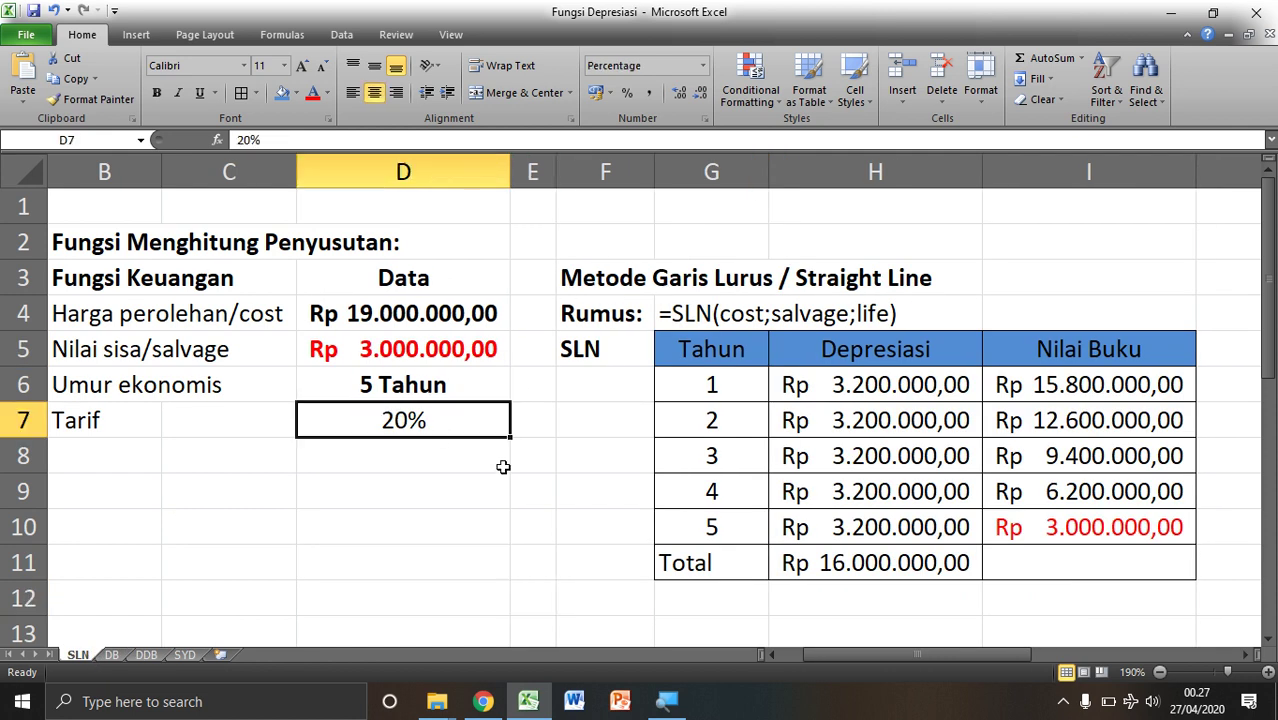
click(147, 654)
click(442, 420)
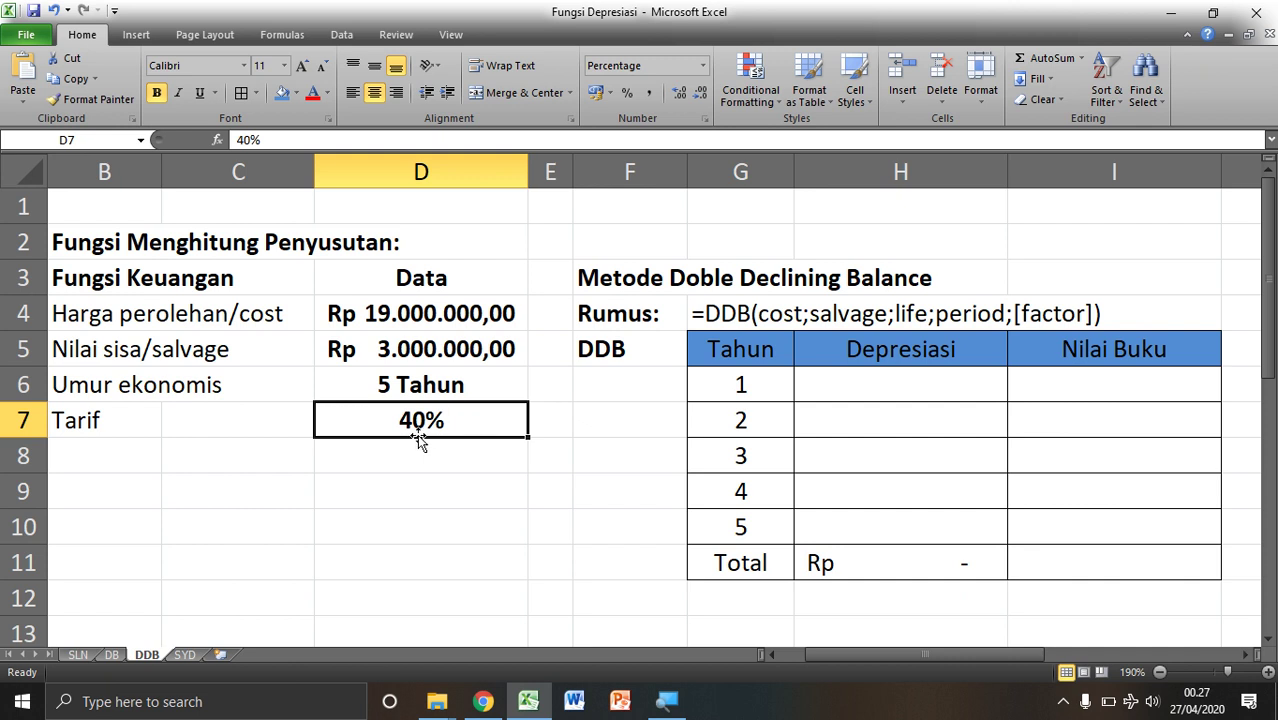
click(823, 392)
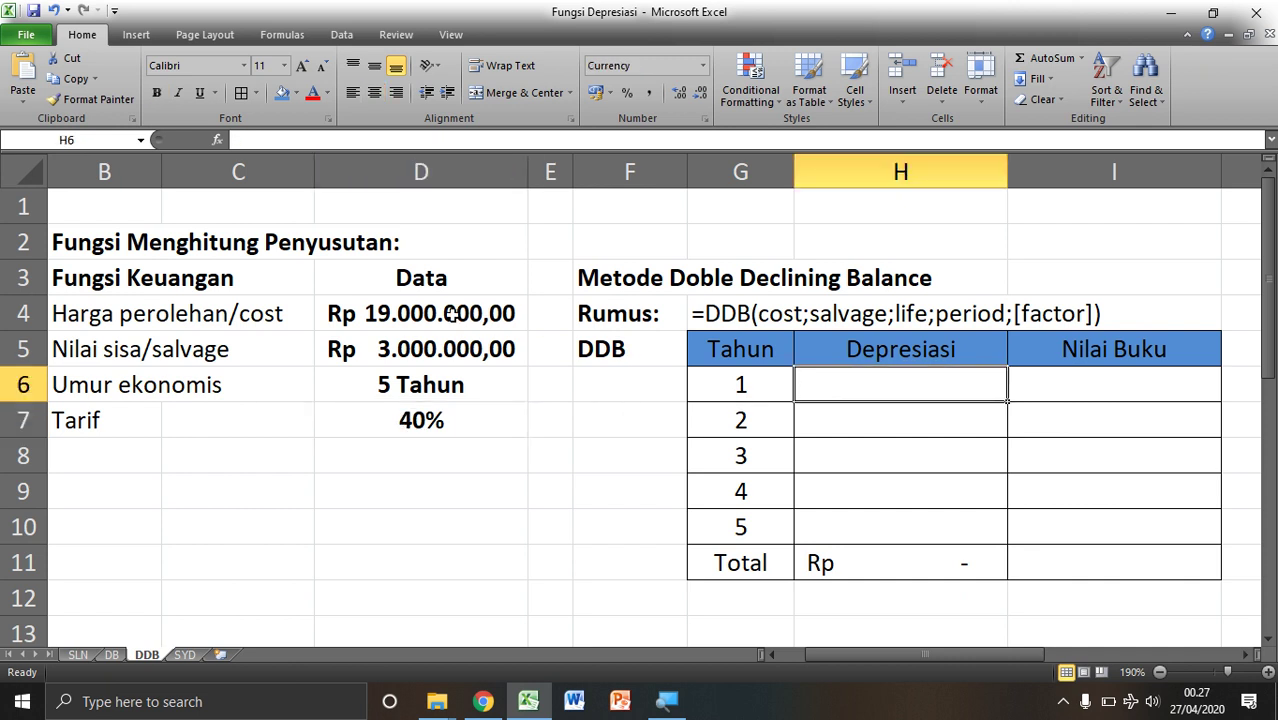
click(453, 314)
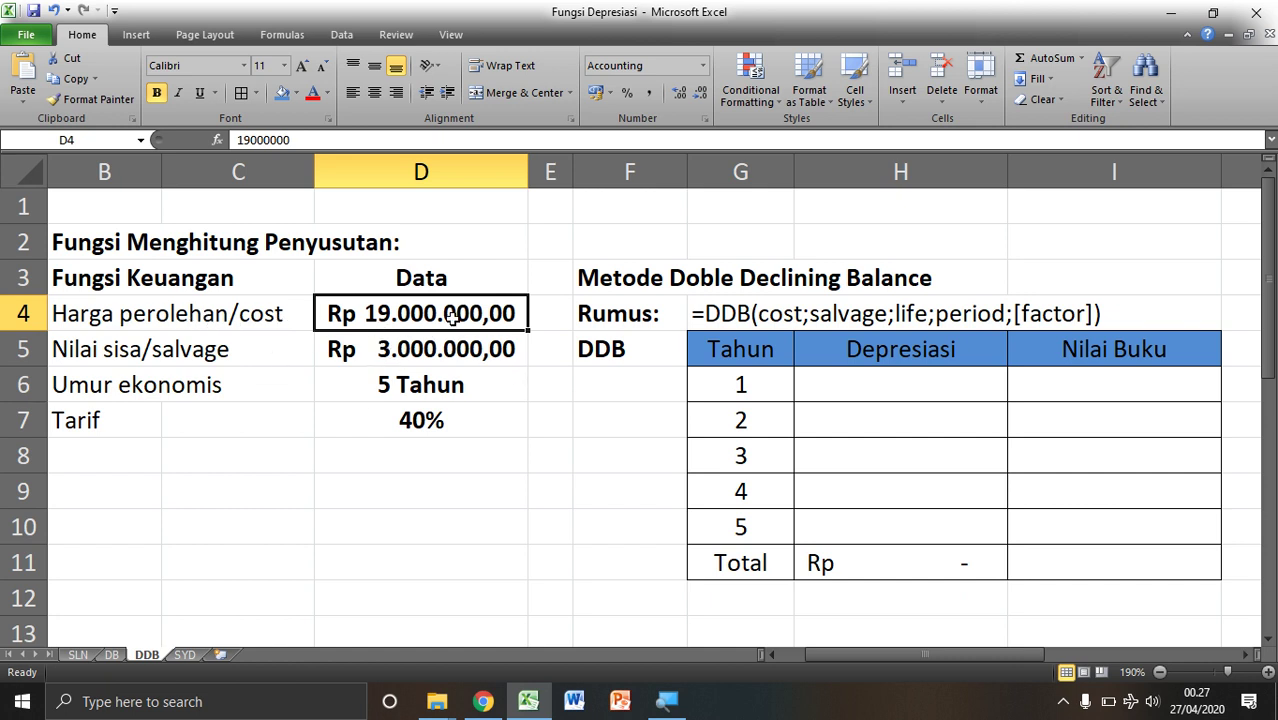
Enter =DDB($D$4;$D$5;$D$6;G6) in H6 to calculate the year 1 double declining balance depreciation
click(820, 384)
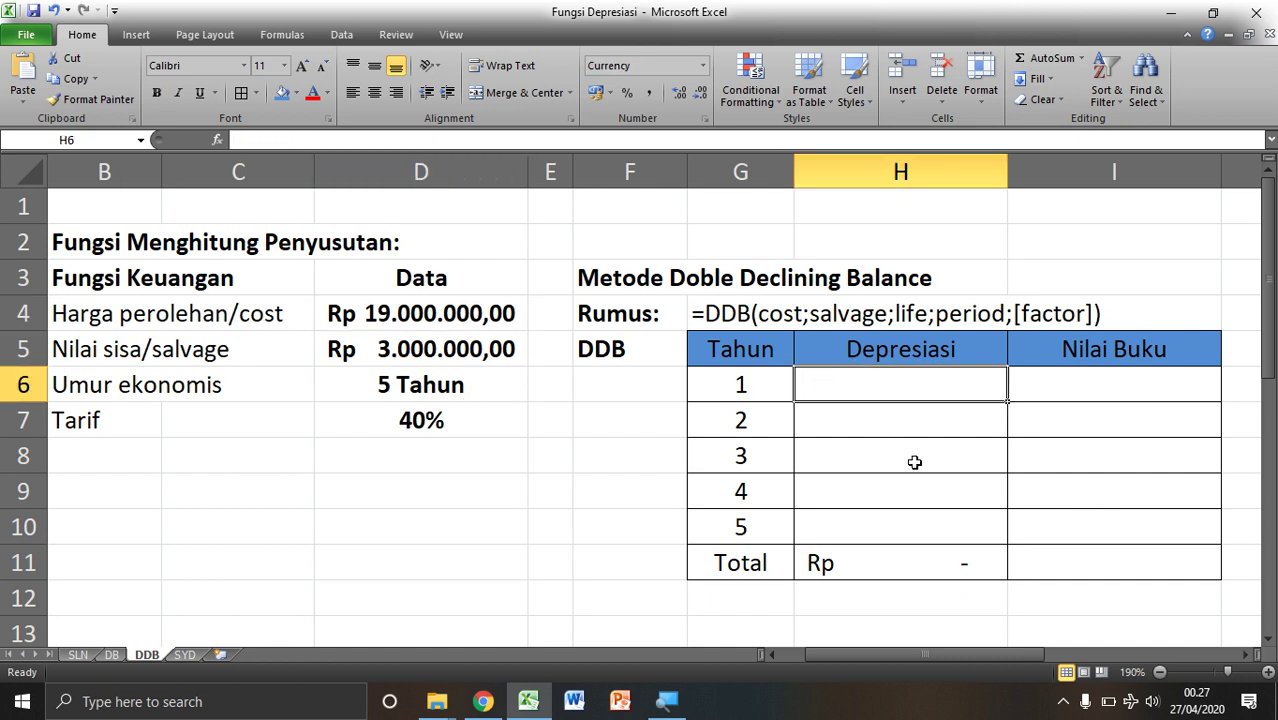
text(=)
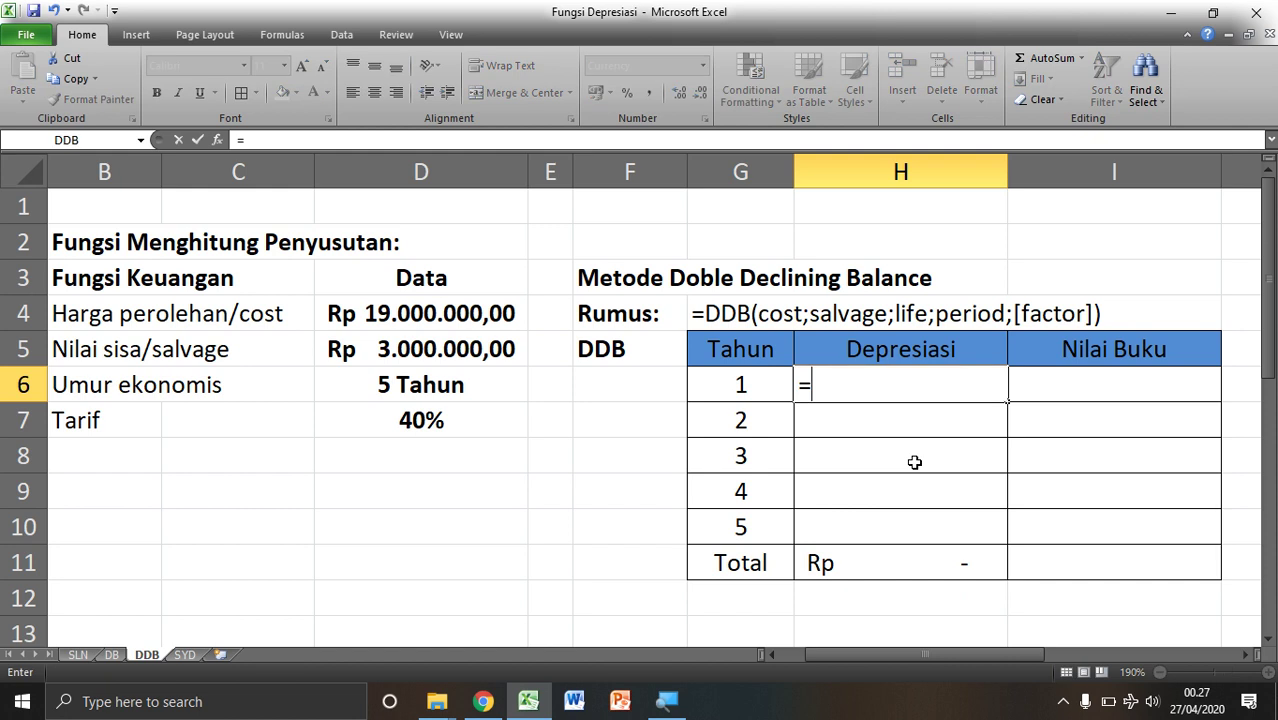
text(DDB()
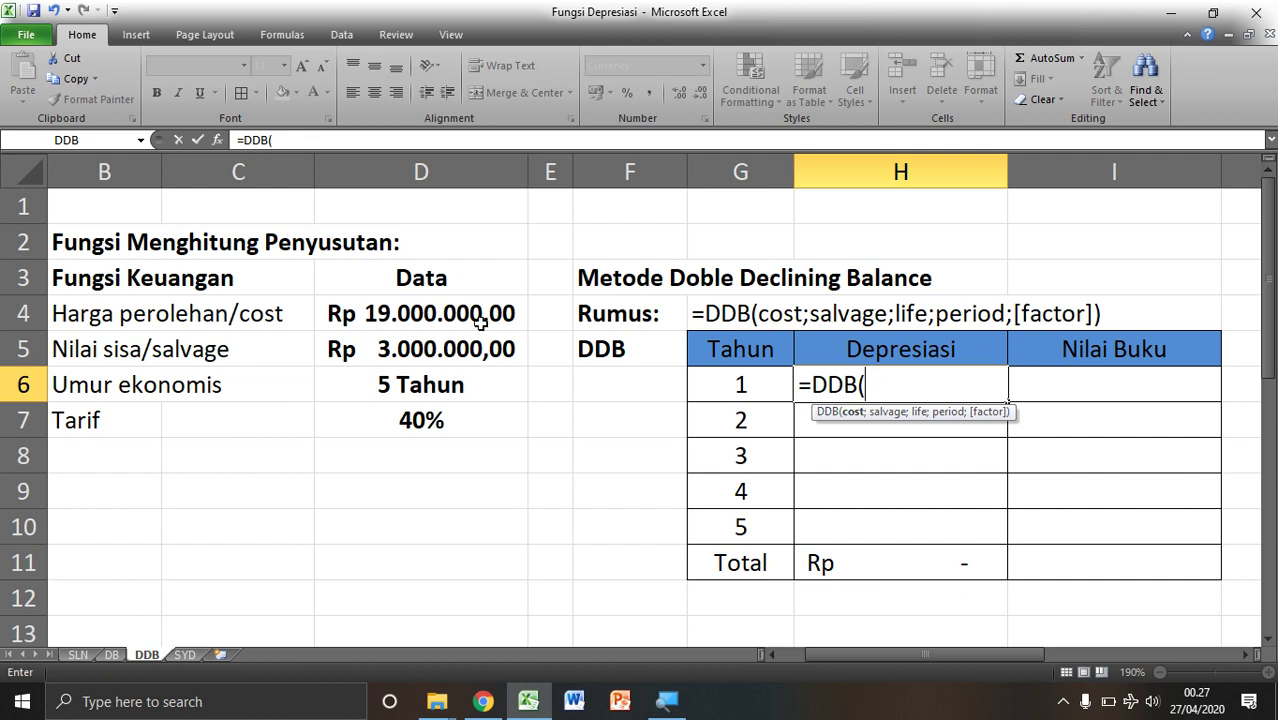
click(442, 322)
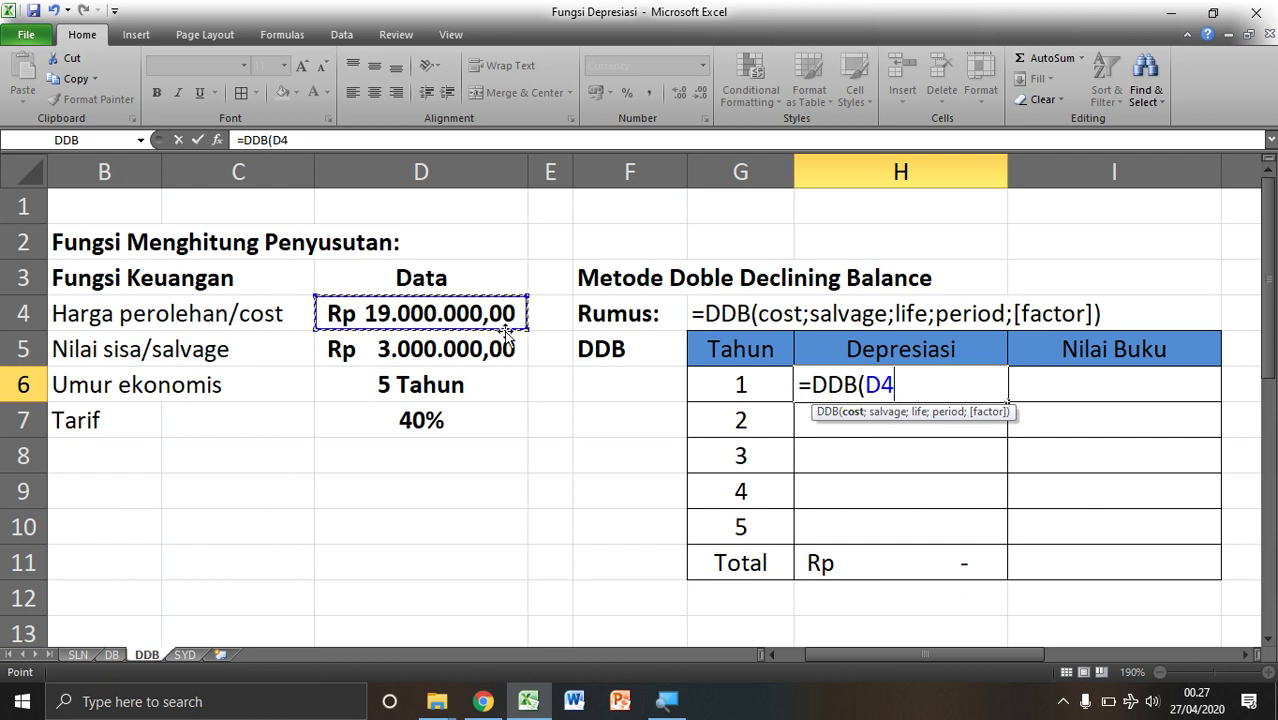
key(F4)
text(;)
click(445, 349)
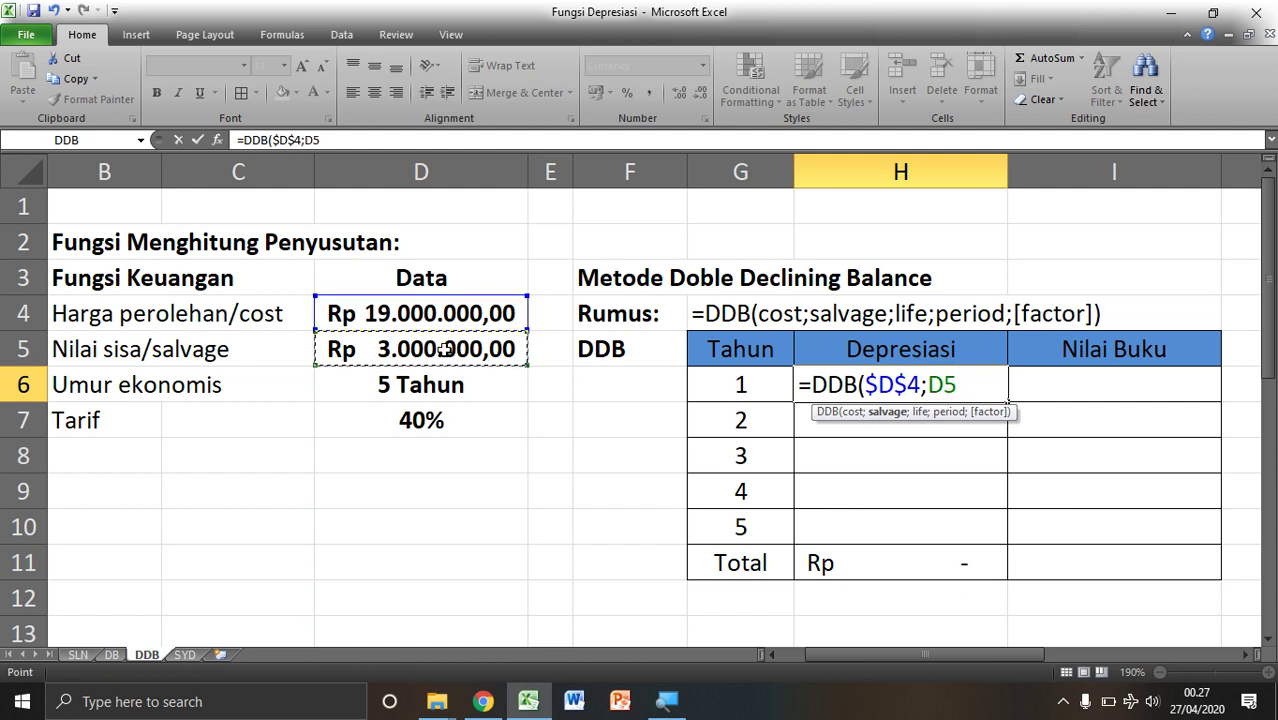
key(F4)
text(;)
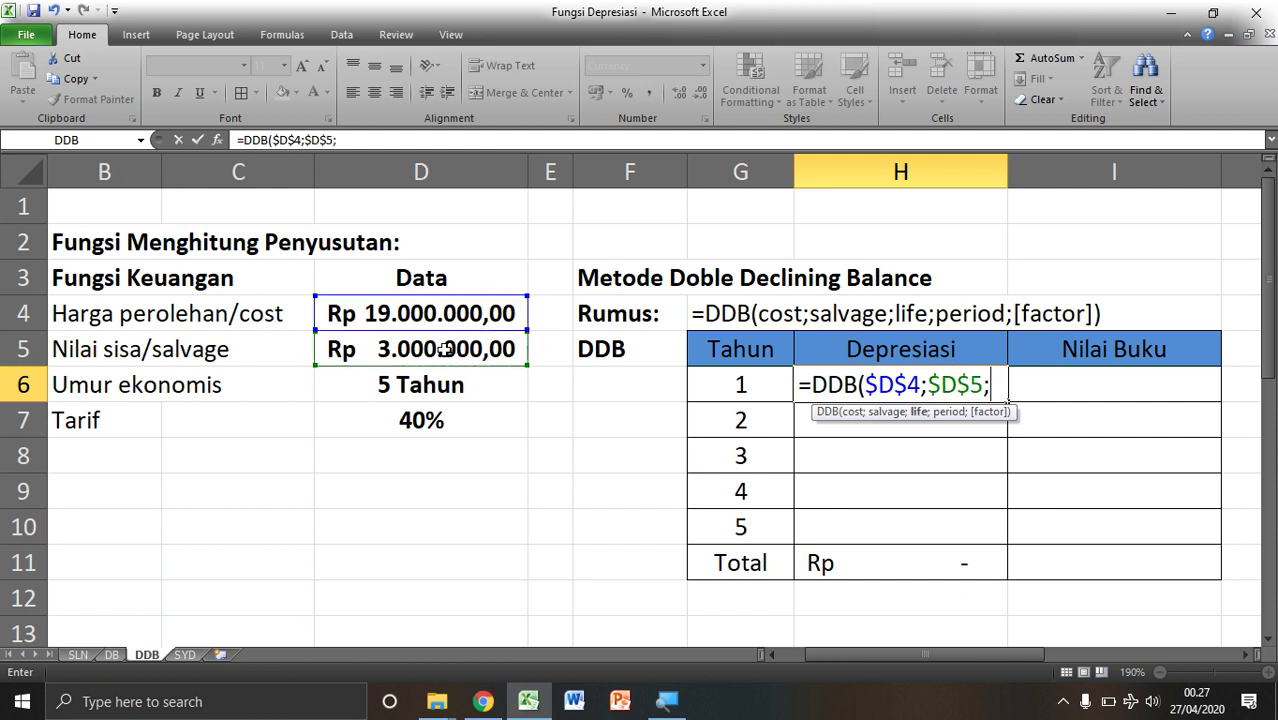
click(412, 386)
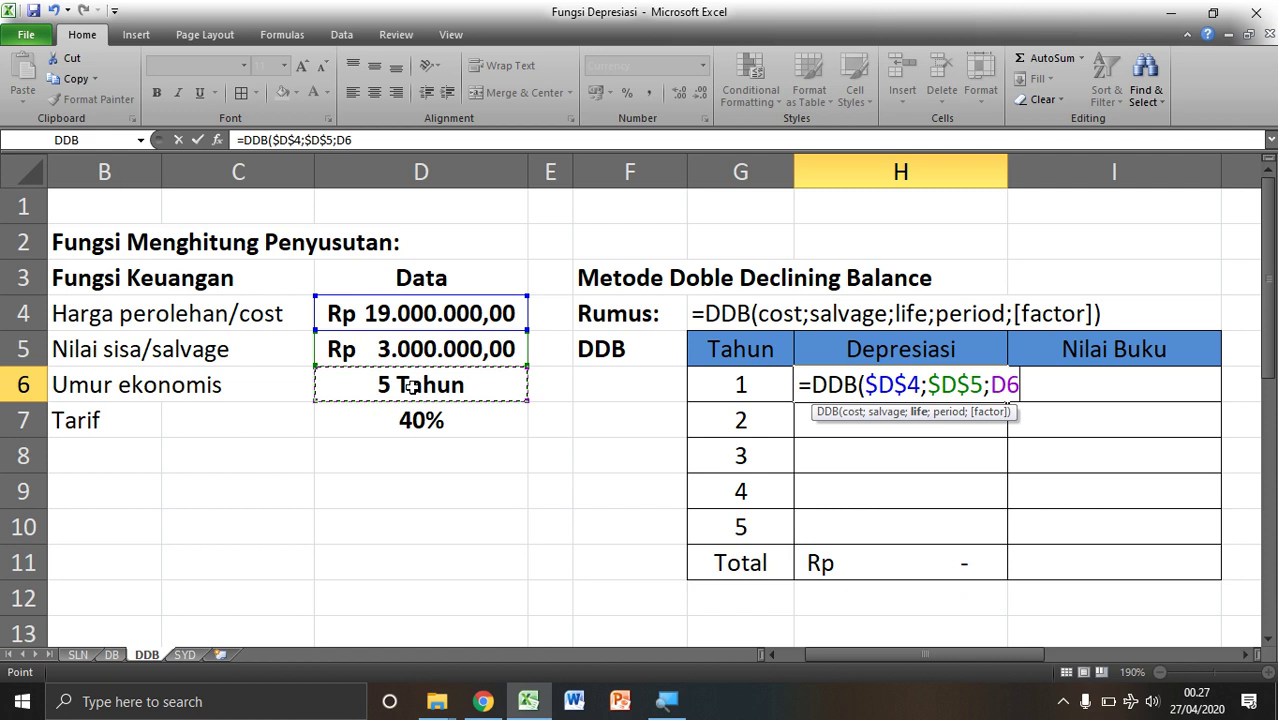
key(F4)
text(;)
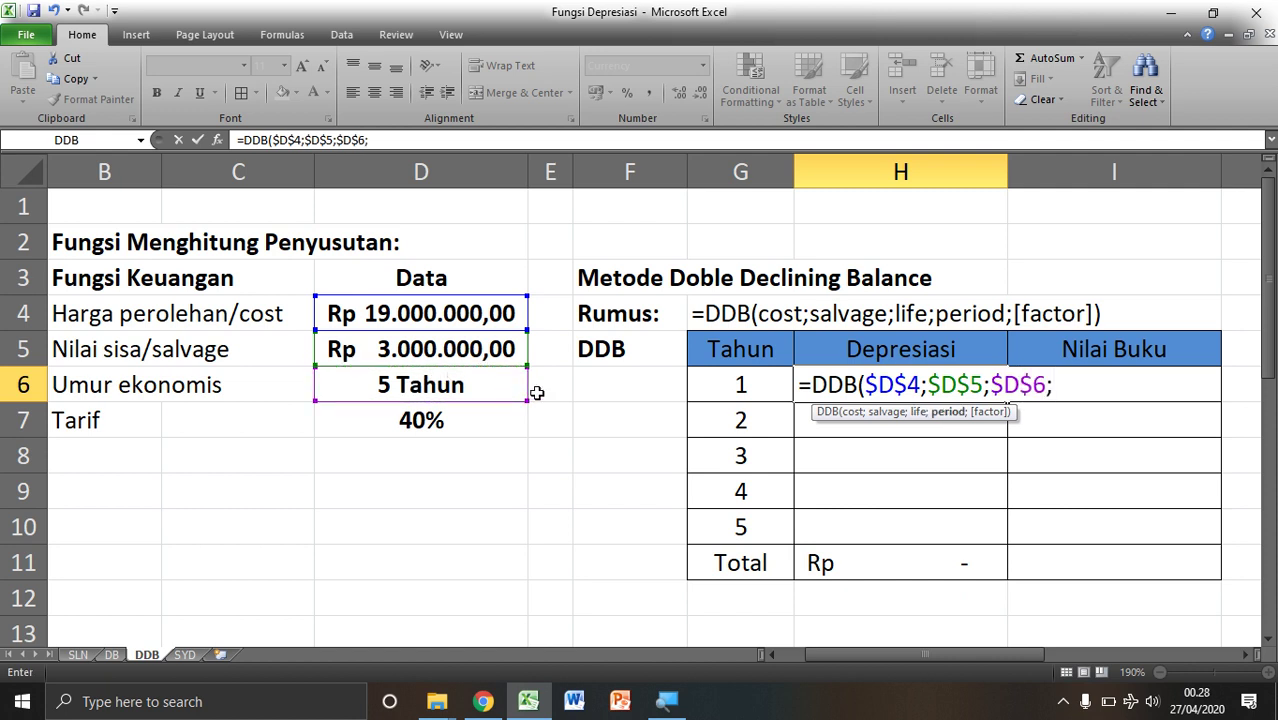
click(773, 376)
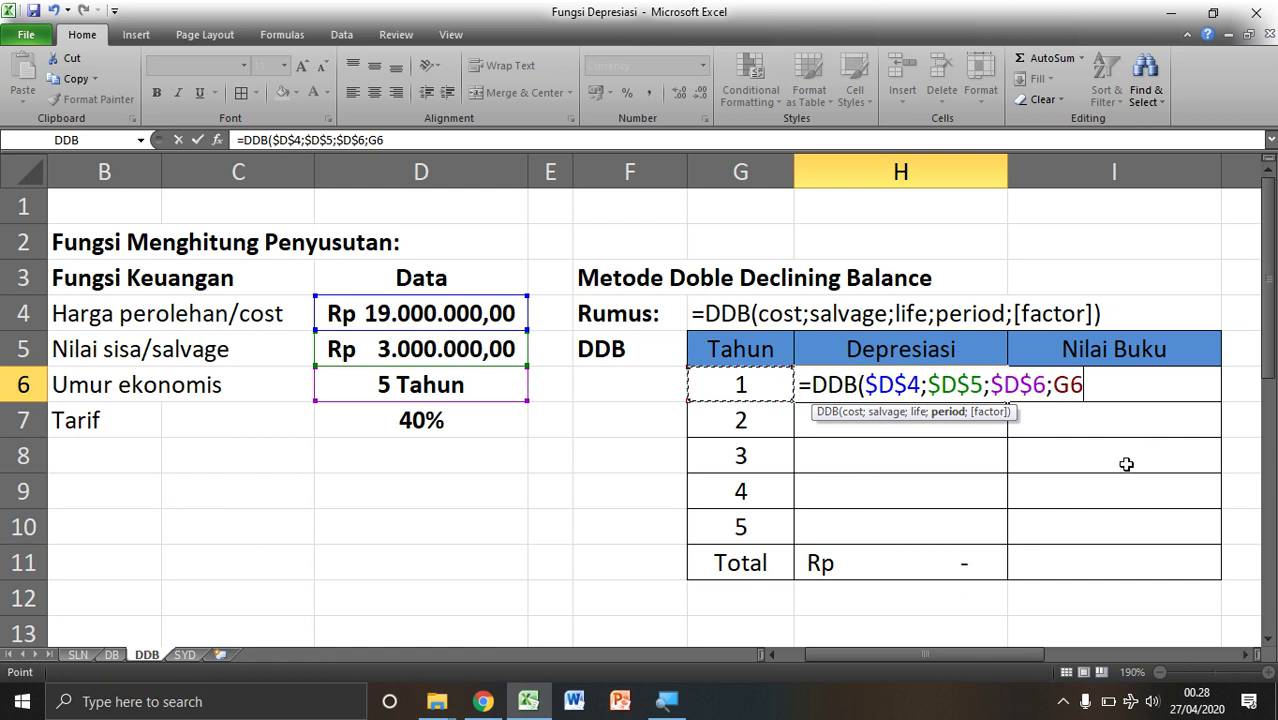
text())
key(Return)
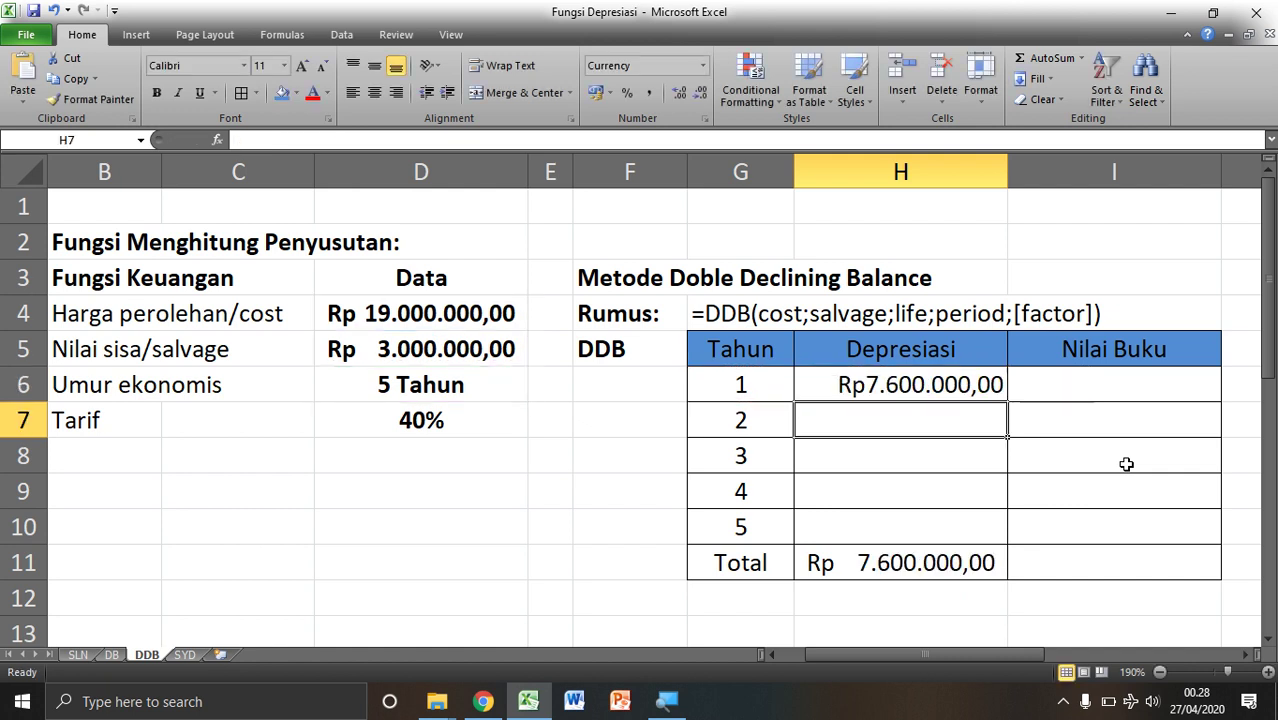
Fill the DDB formula from H6 down to H10 and set the font color of the book values in I6:I9 to Automatic
click(868, 386)
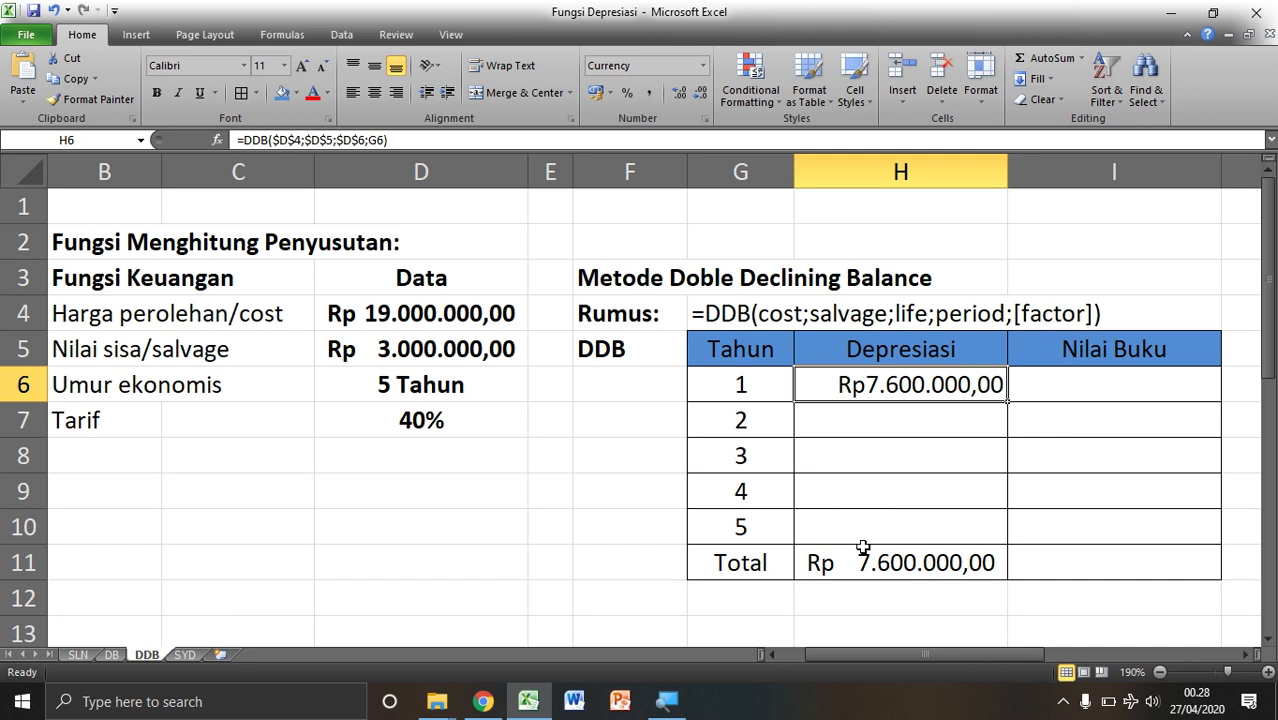
drag(1006, 402, 990, 530)
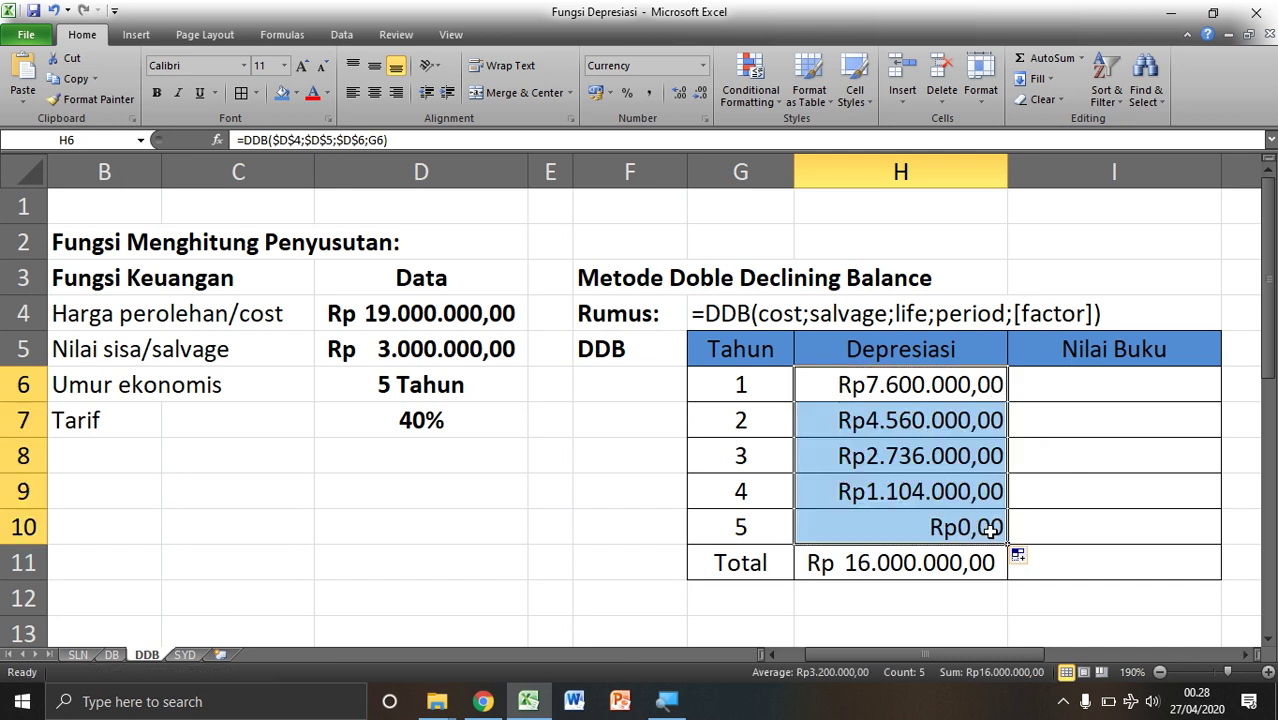
click(1106, 374)
drag(1114, 380, 1109, 503)
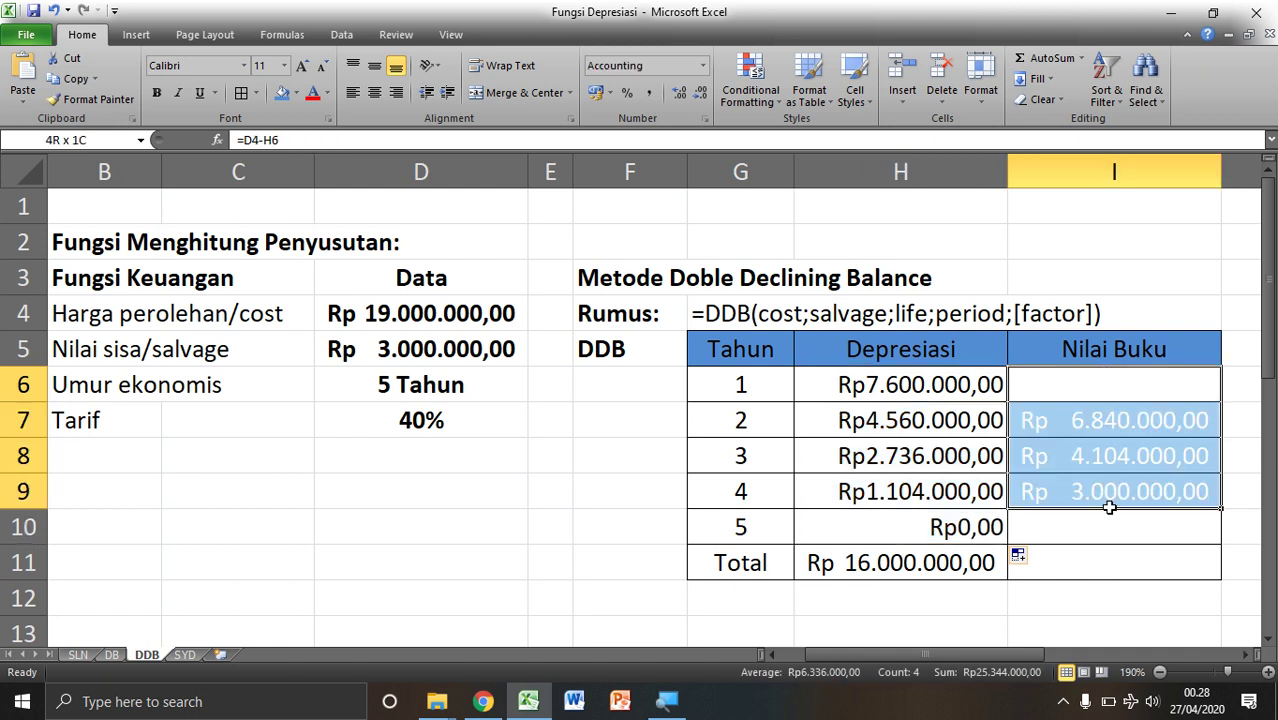
click(327, 93)
click(345, 118)
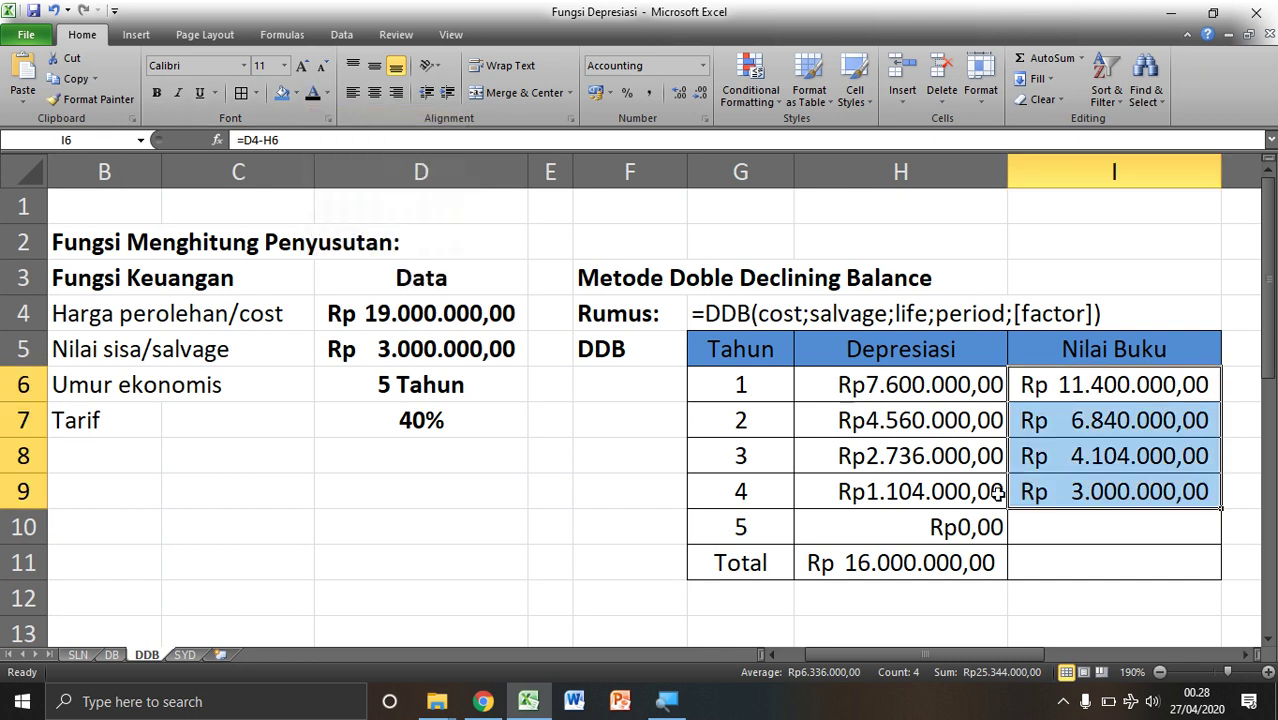
Color the DDB sheet's year 5 book value in I10 red and check it against the salvage value in D5
click(1092, 536)
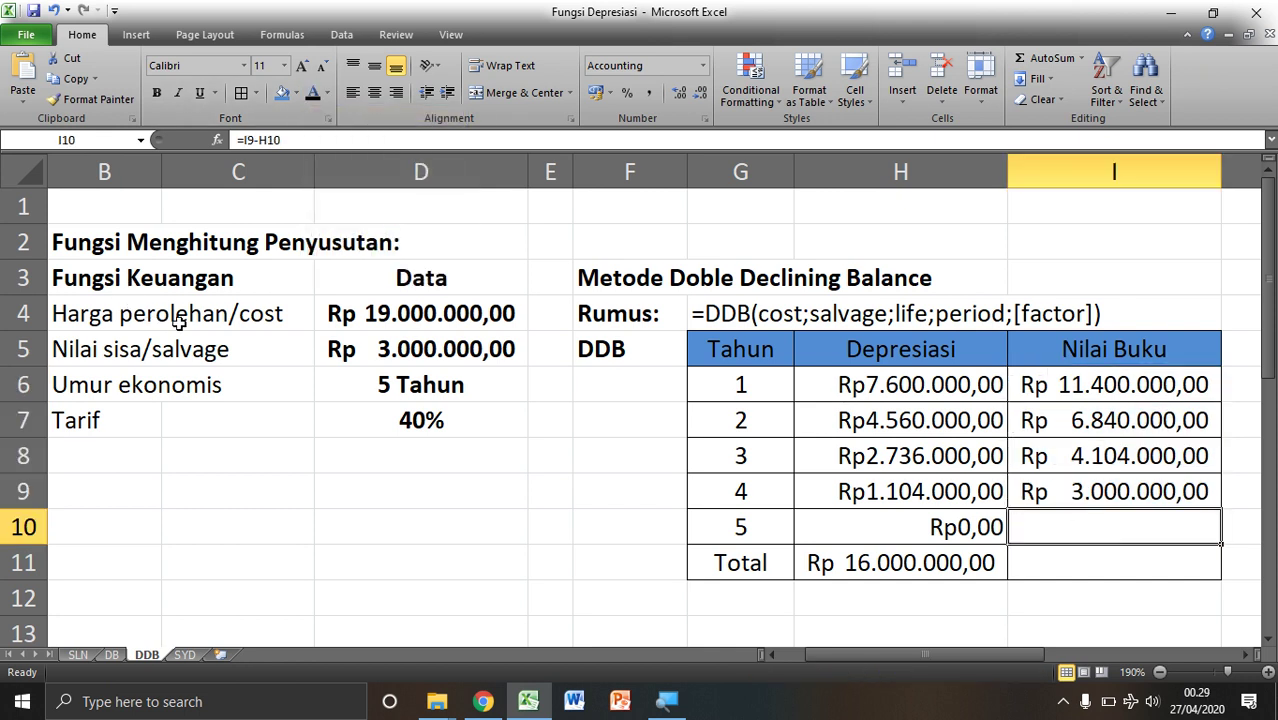
click(326, 95)
click(328, 252)
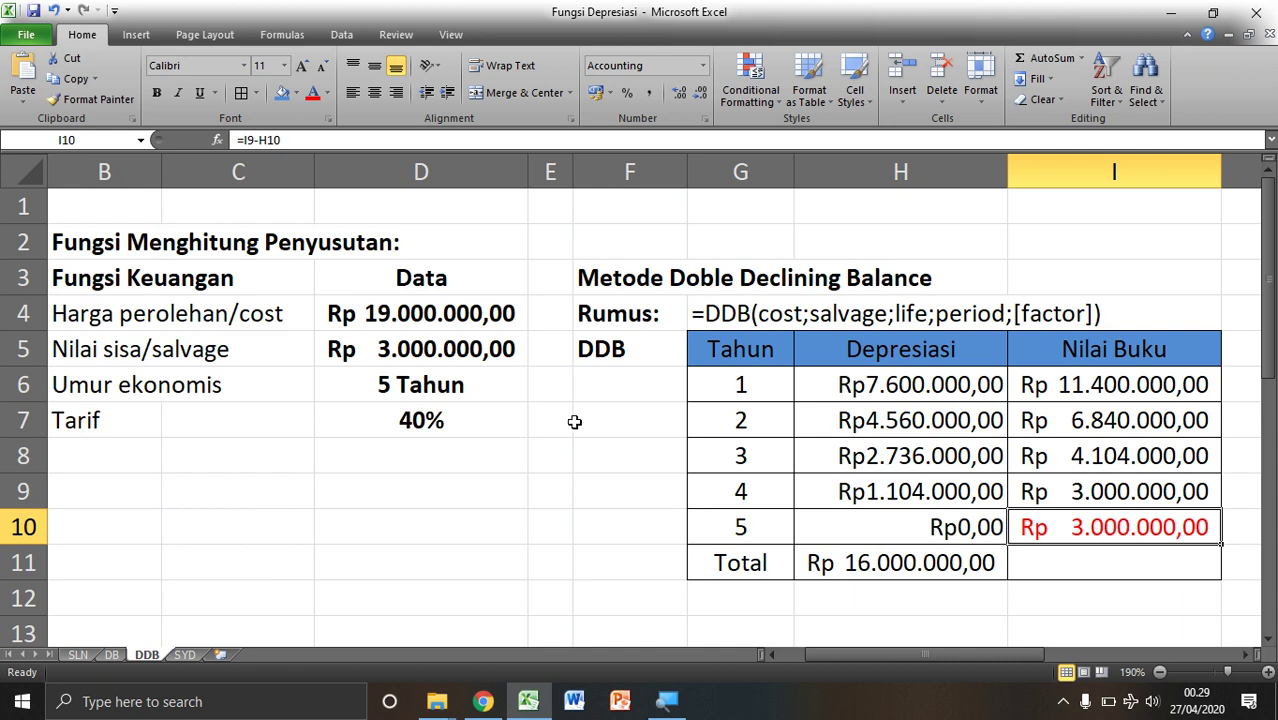
click(446, 360)
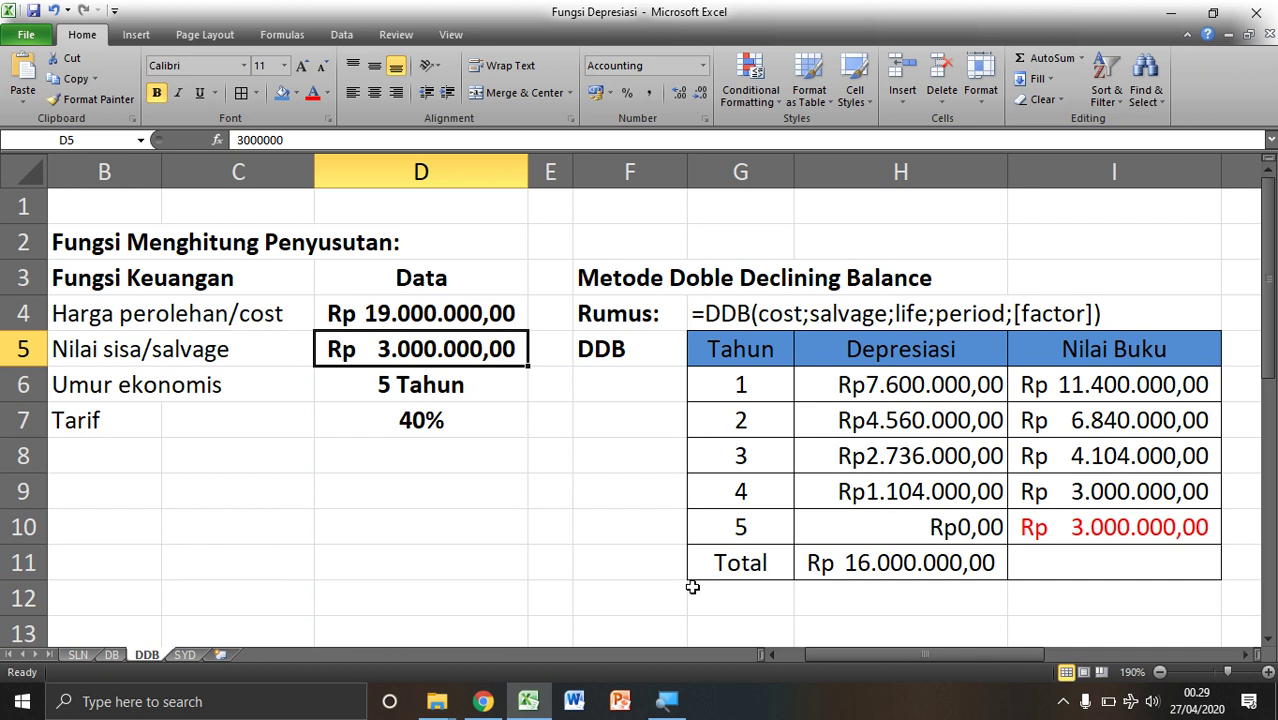
Open the SYD sheet and review its method title in F3 and the years in the depreciation table
click(184, 655)
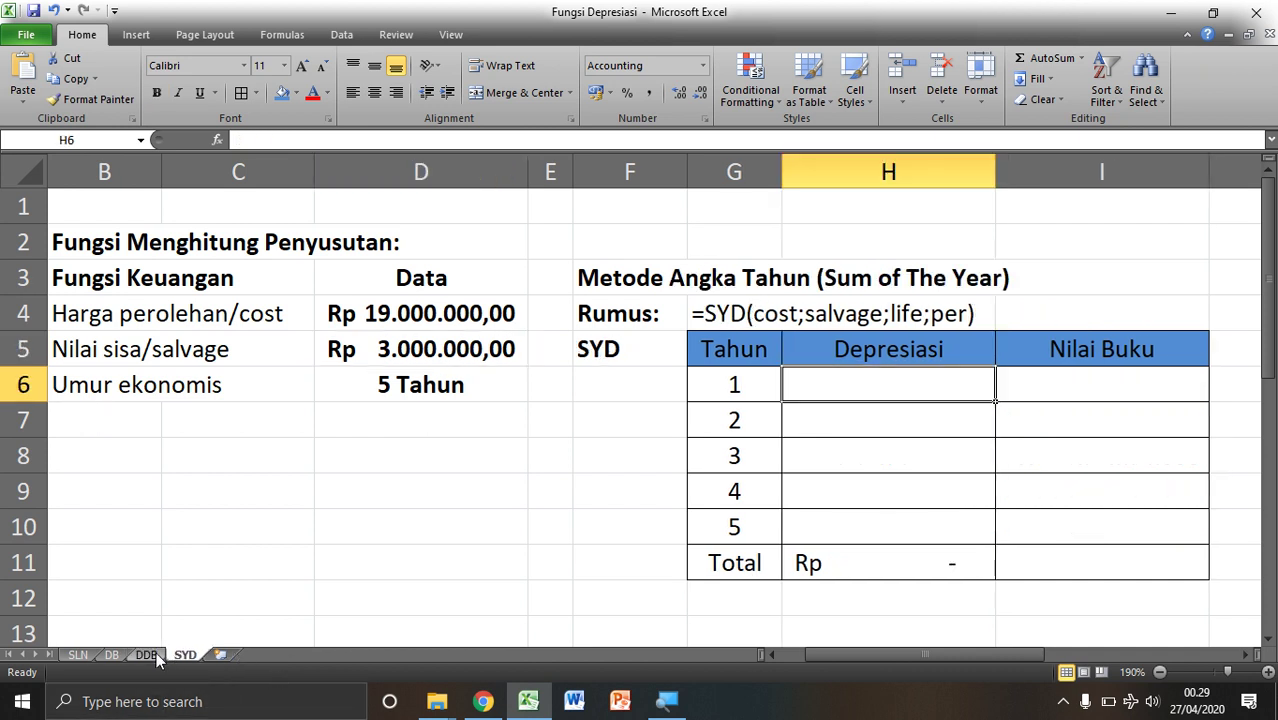
click(652, 279)
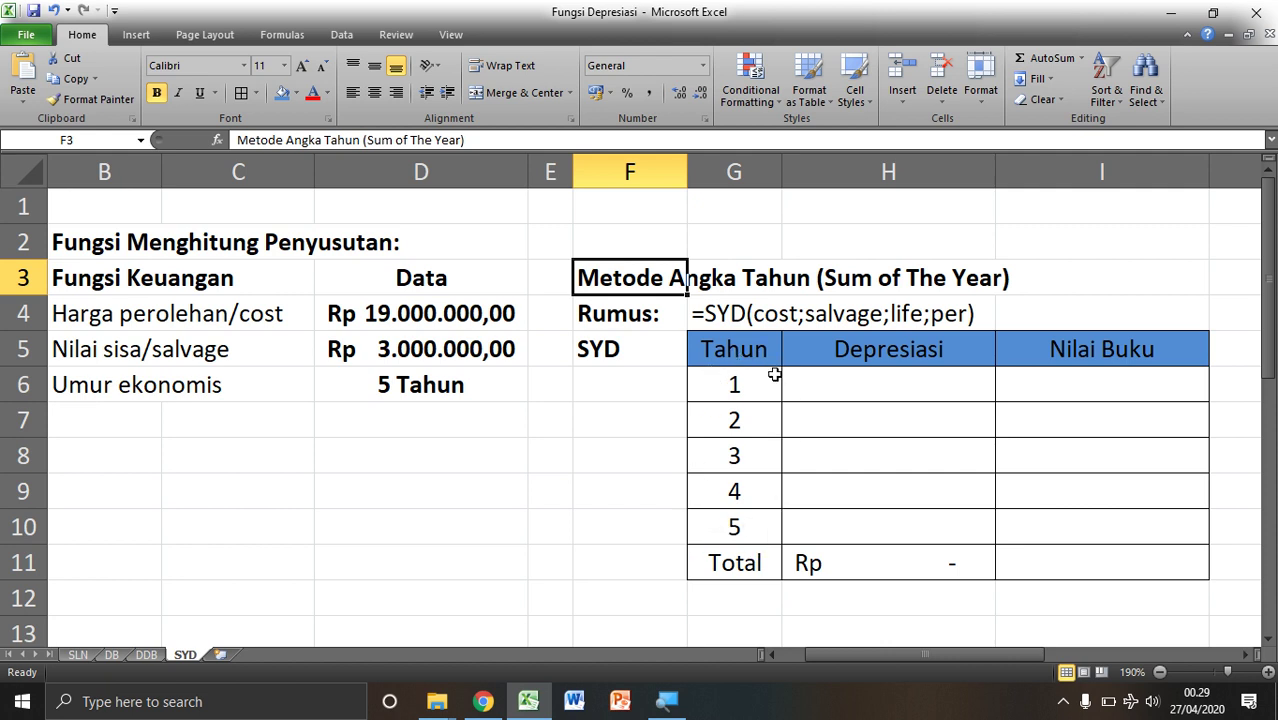
click(874, 391)
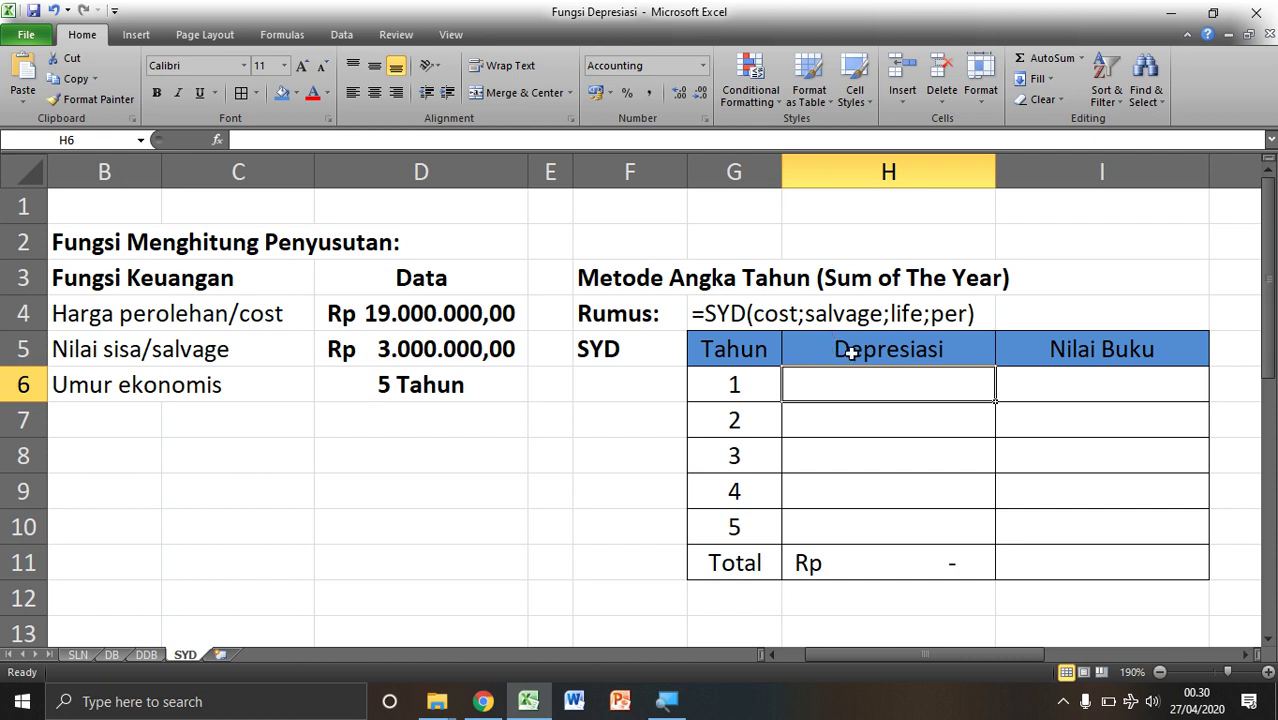
click(748, 522)
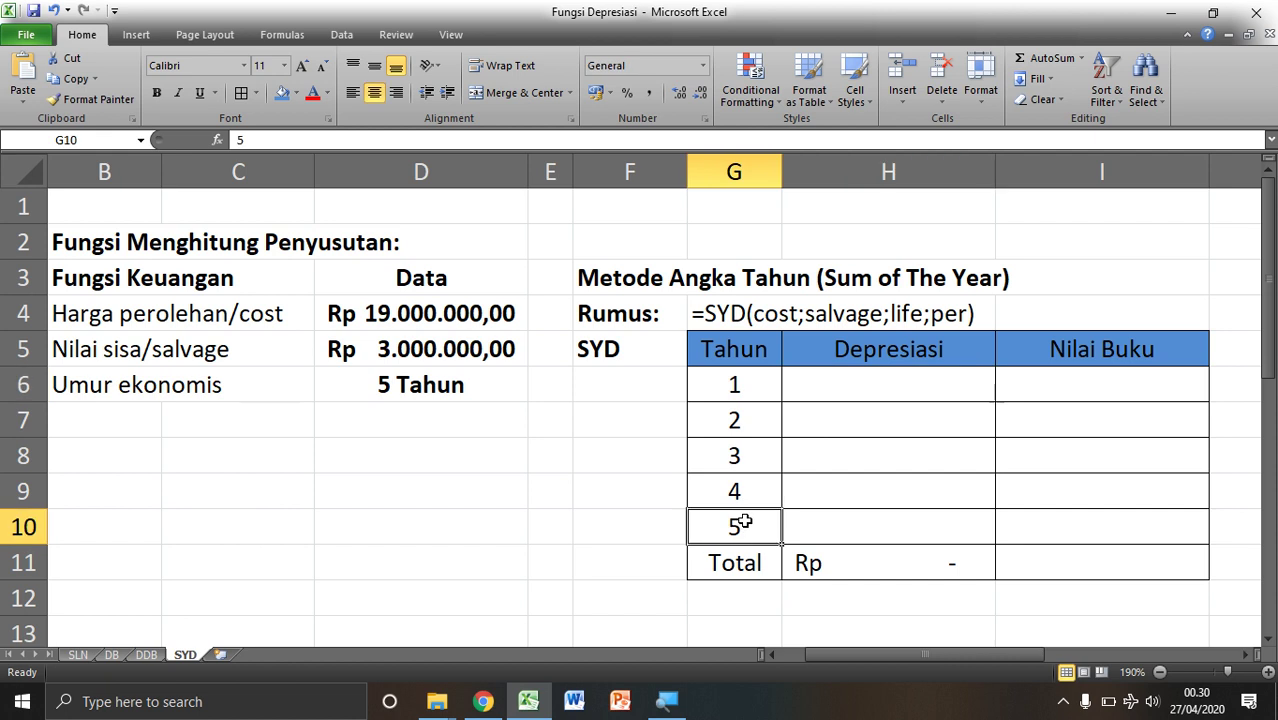
Enter =SYD($D$4;$D$5;$D$6;G6) in H6 to calculate the year 1 sum-of-years depreciation, and reselect H6
click(859, 373)
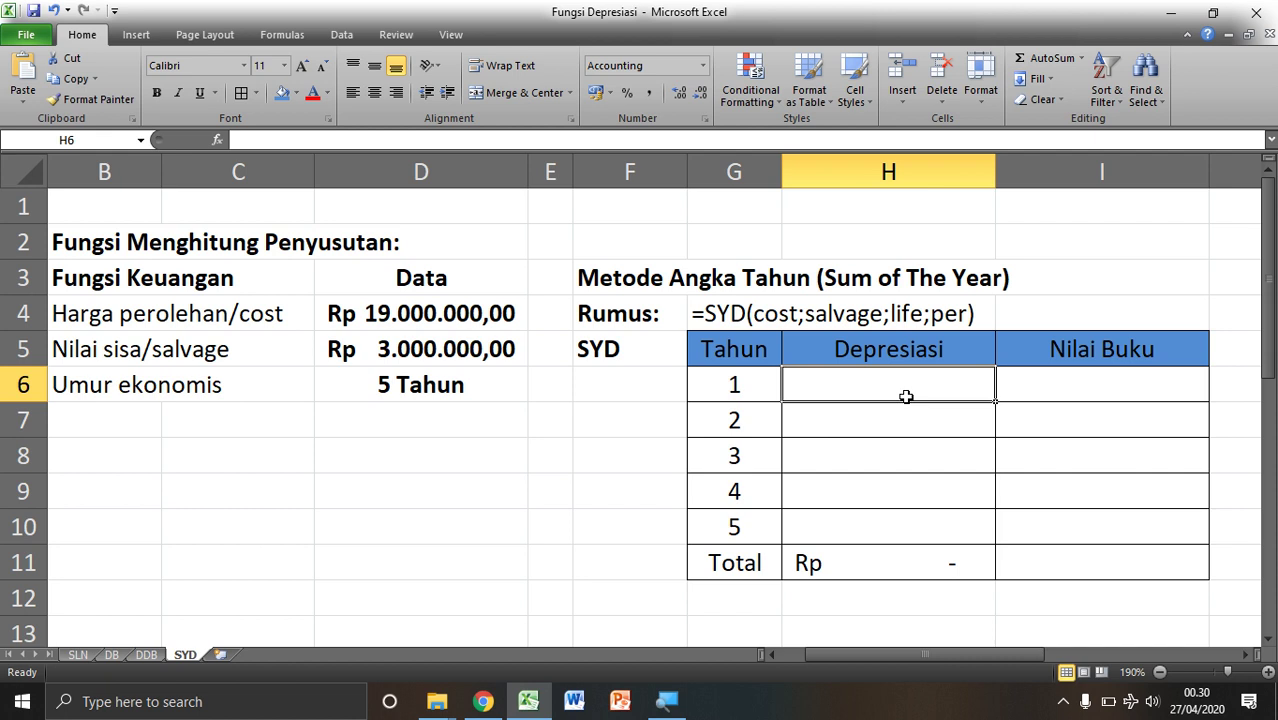
text(=)
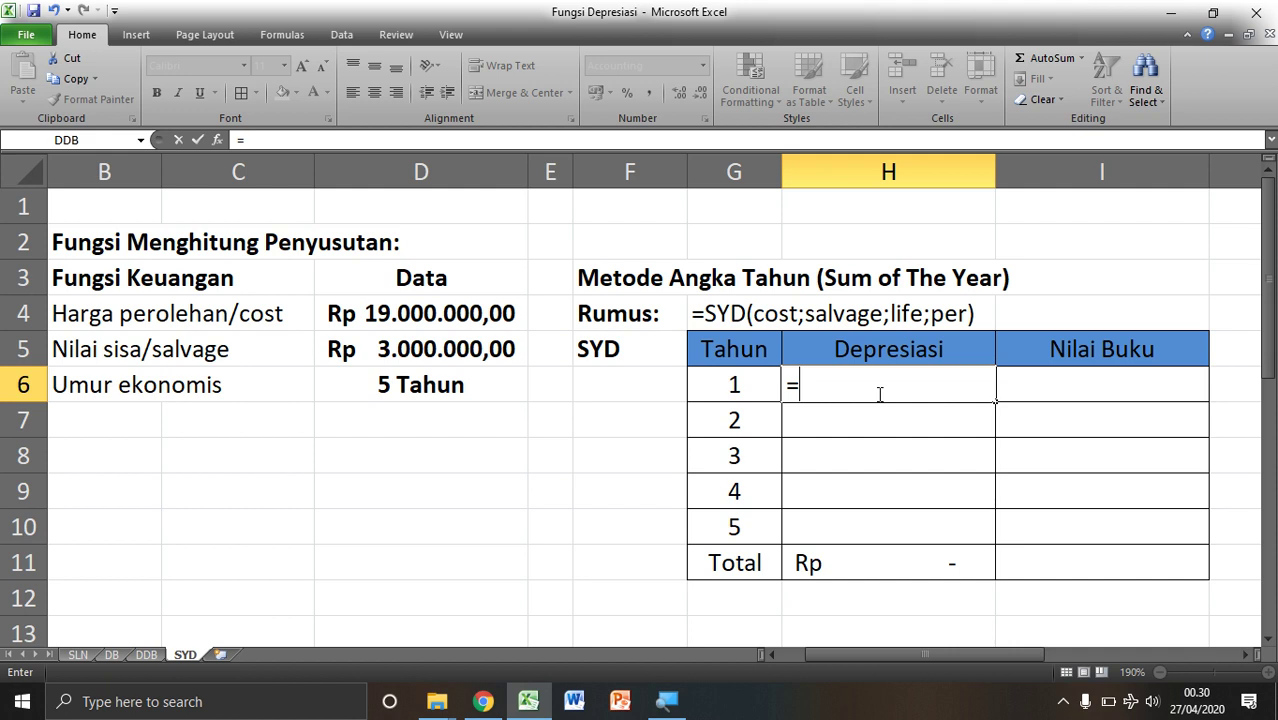
text(SYD)
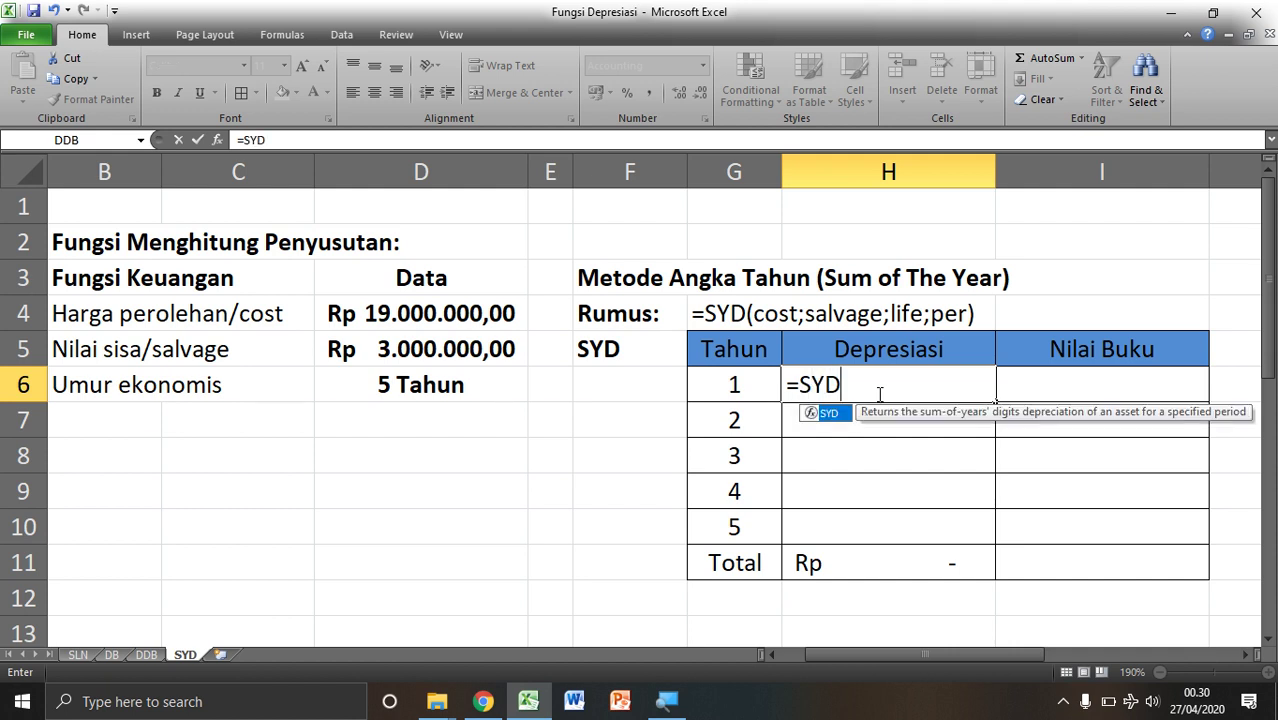
text(()
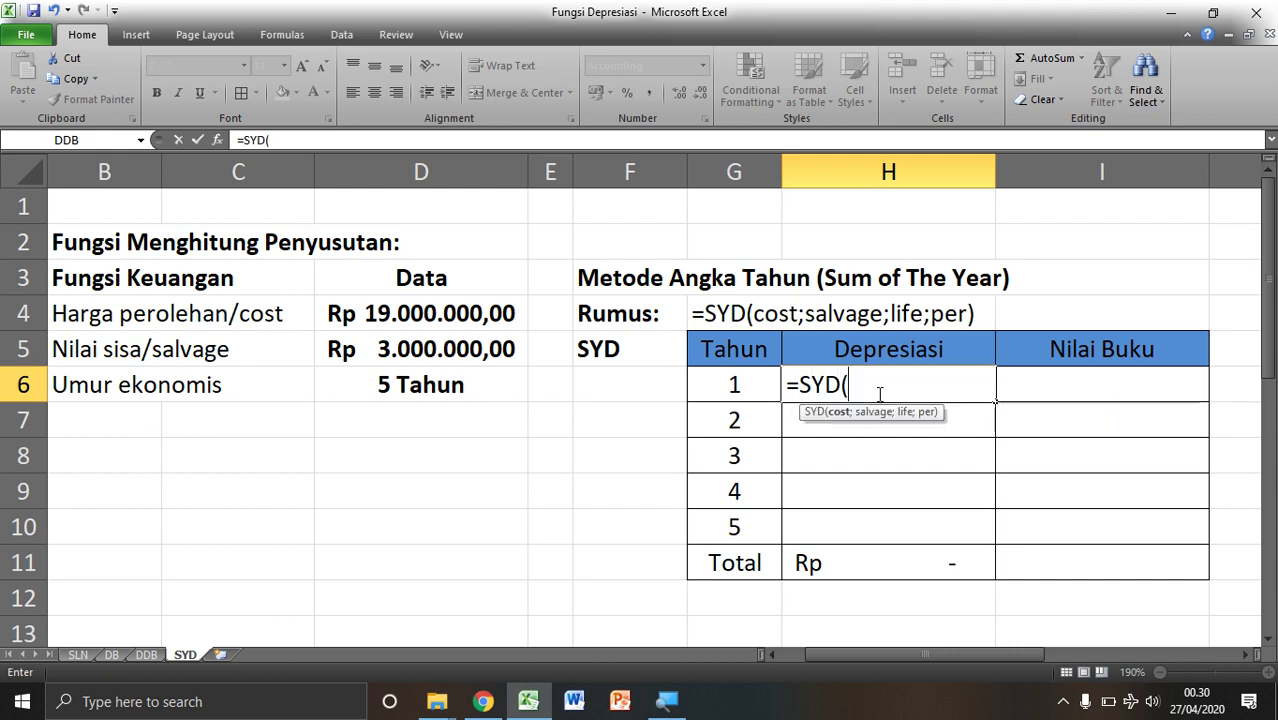
click(408, 306)
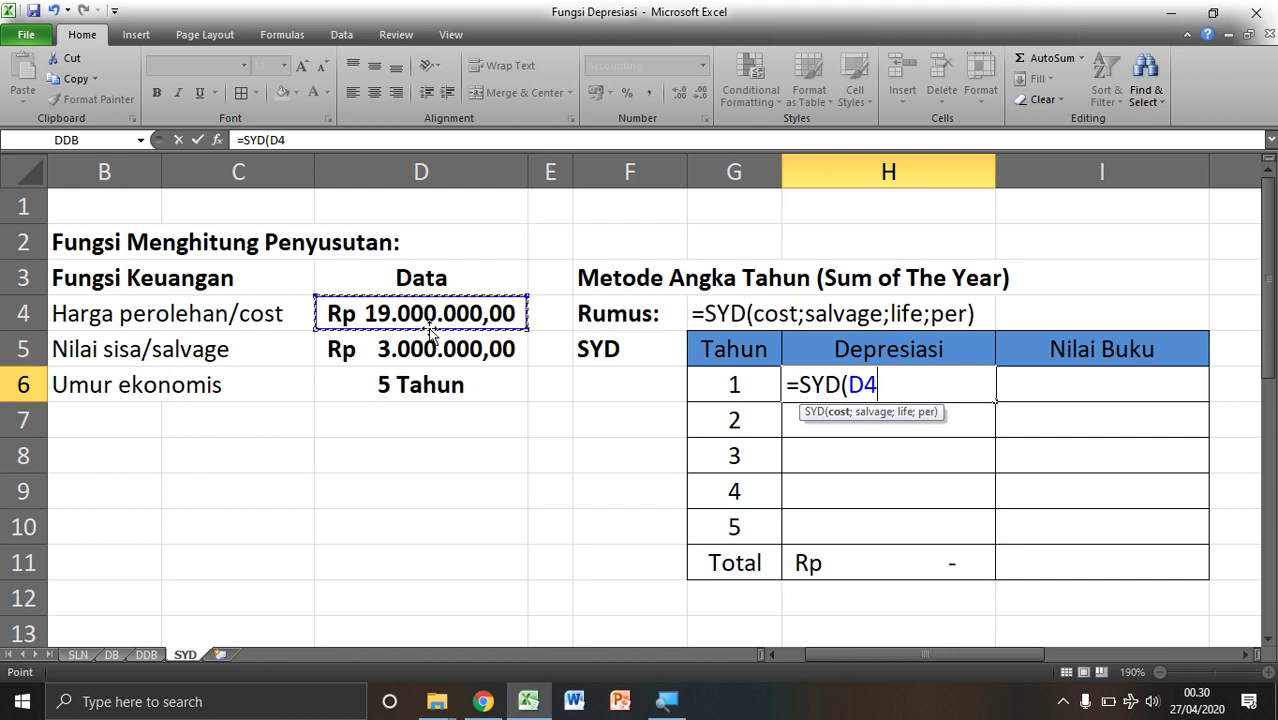
key(F4)
text(;)
click(398, 349)
key(F4)
text(;)
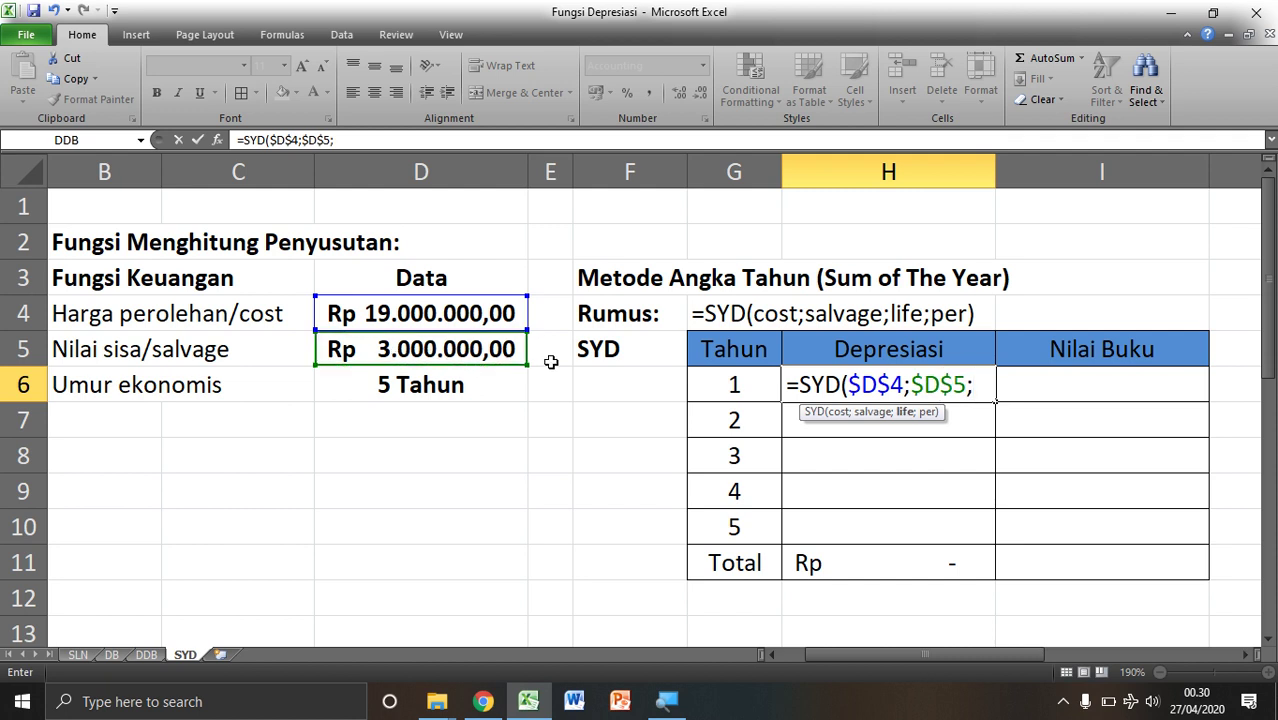
click(491, 387)
key(F4)
text(;)
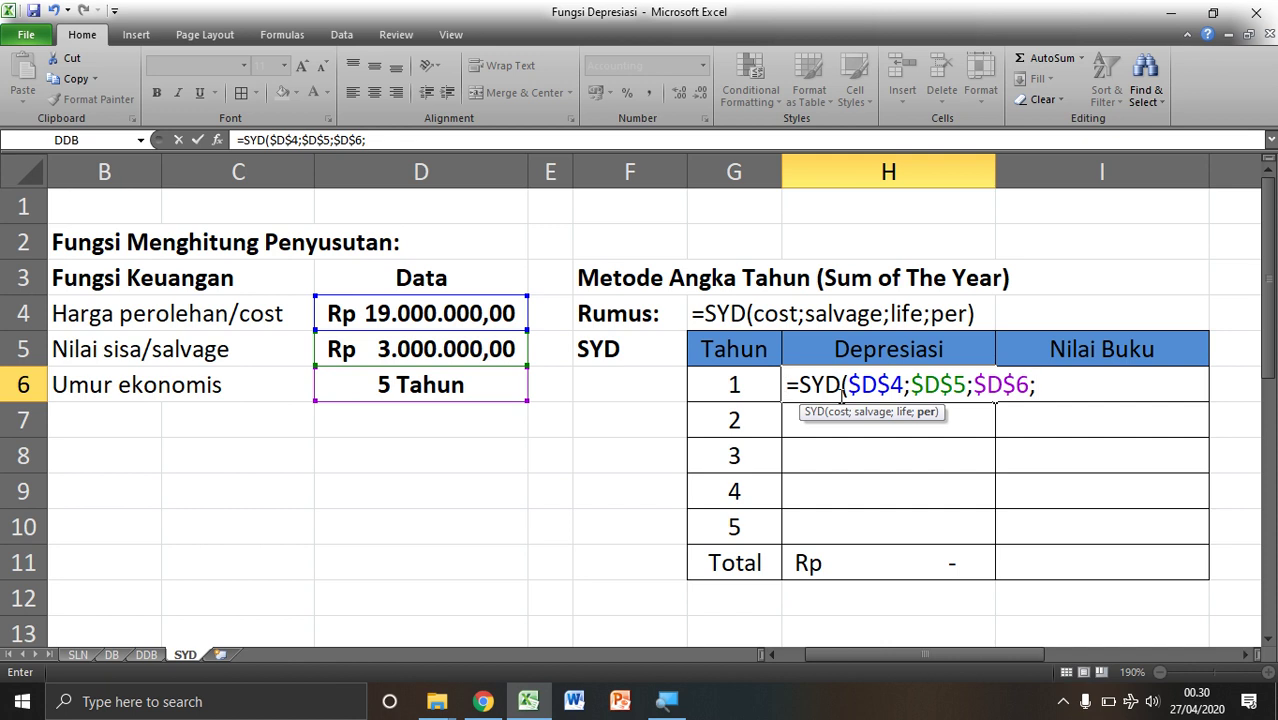
click(748, 387)
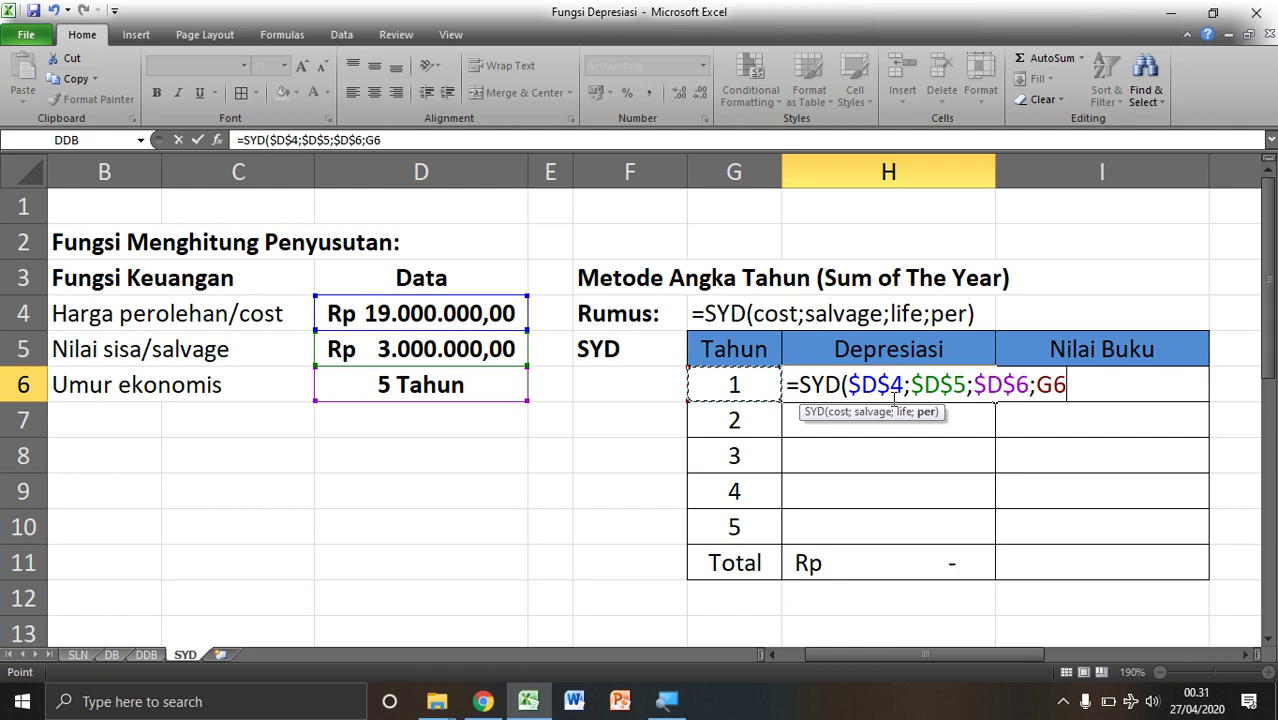
text())
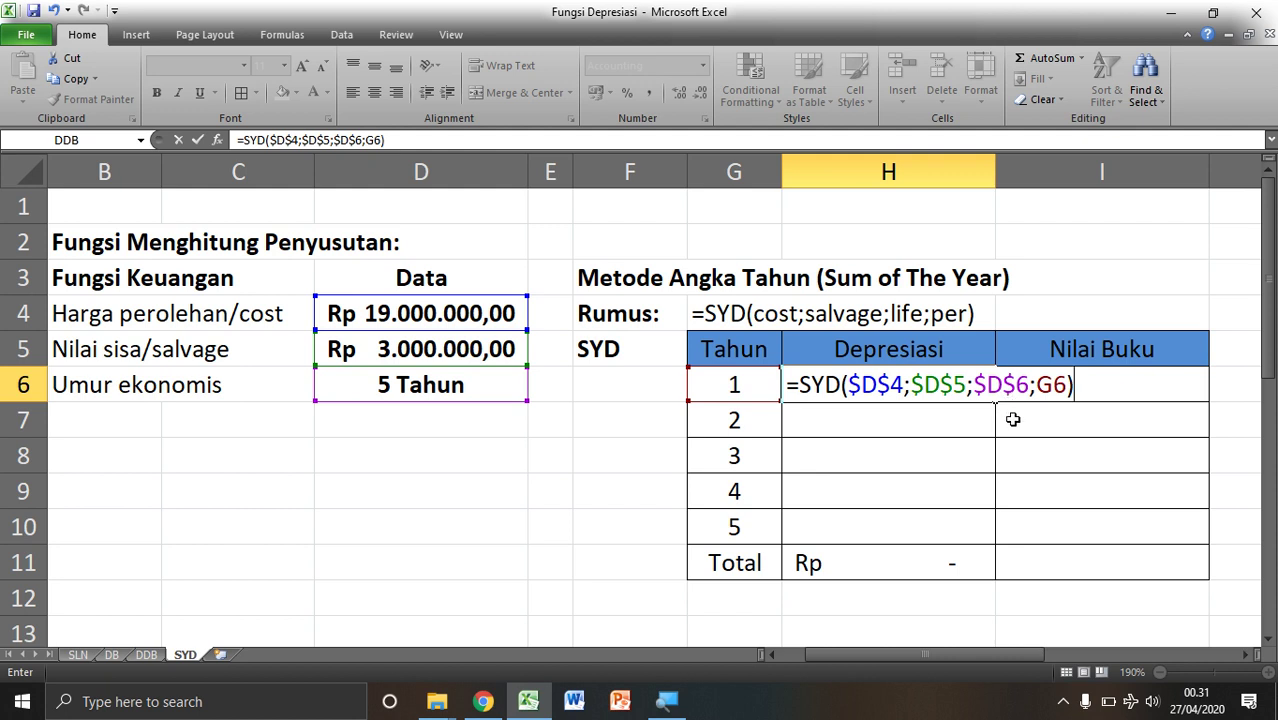
key(Return)
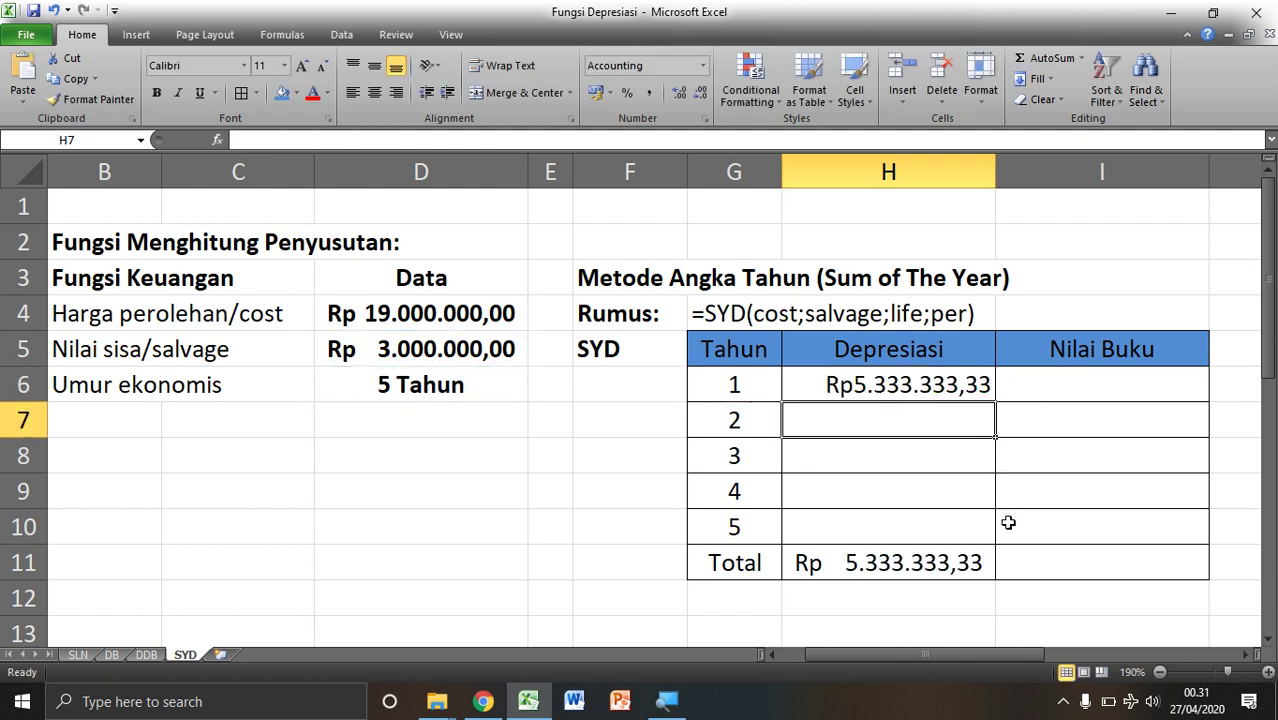
click(915, 386)
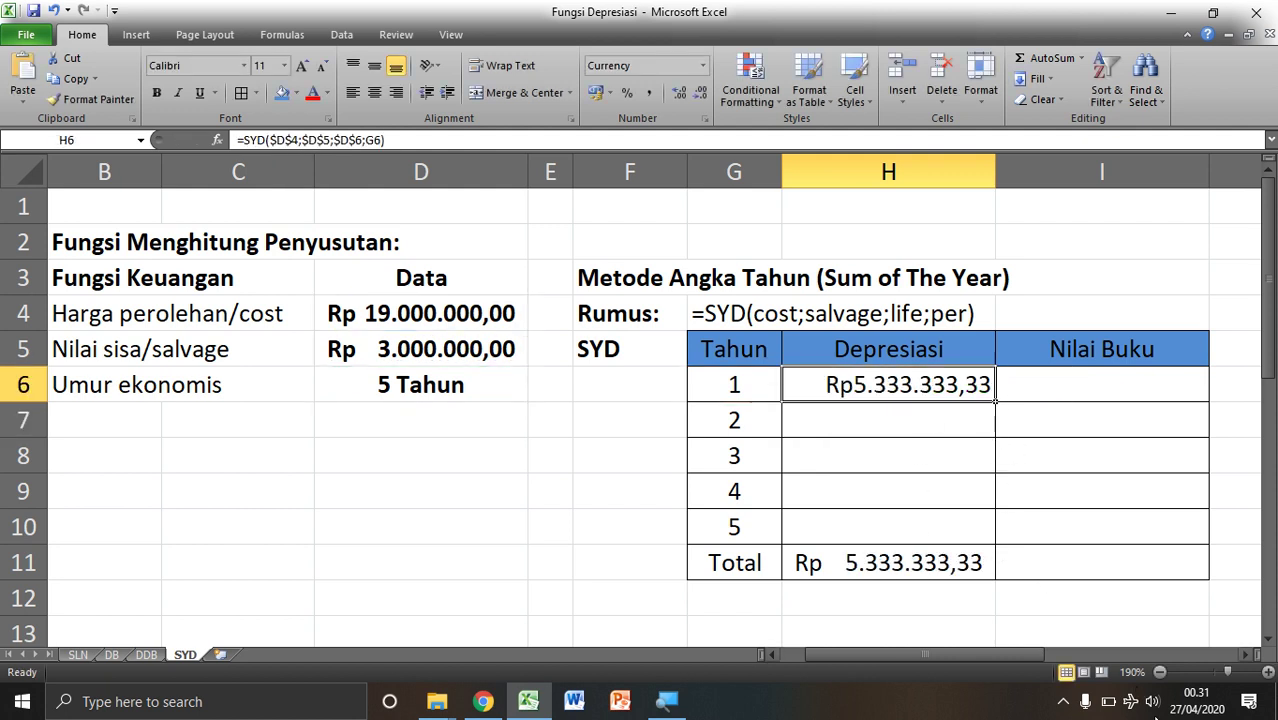
click(1063, 701)
click(1028, 663)
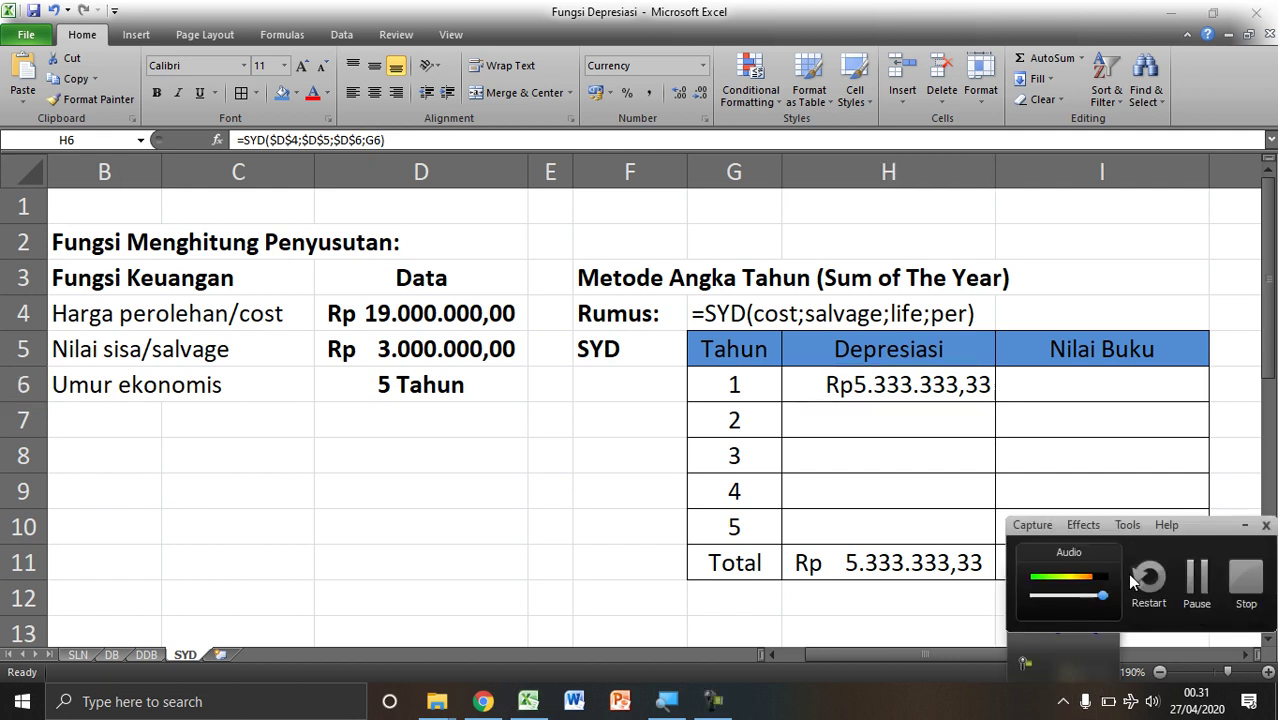
click(1190, 578)
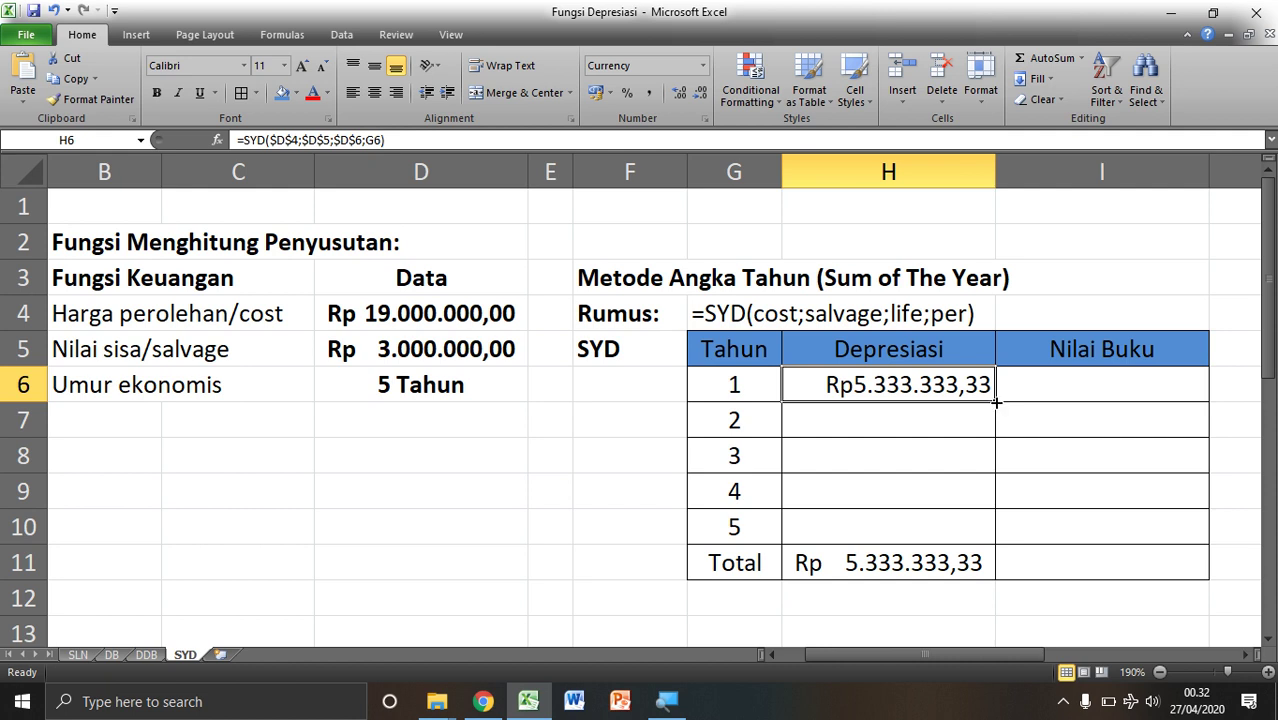
Fill the SYD formula from H6 down to H10 for years 2 to 5
drag(996, 402, 998, 531)
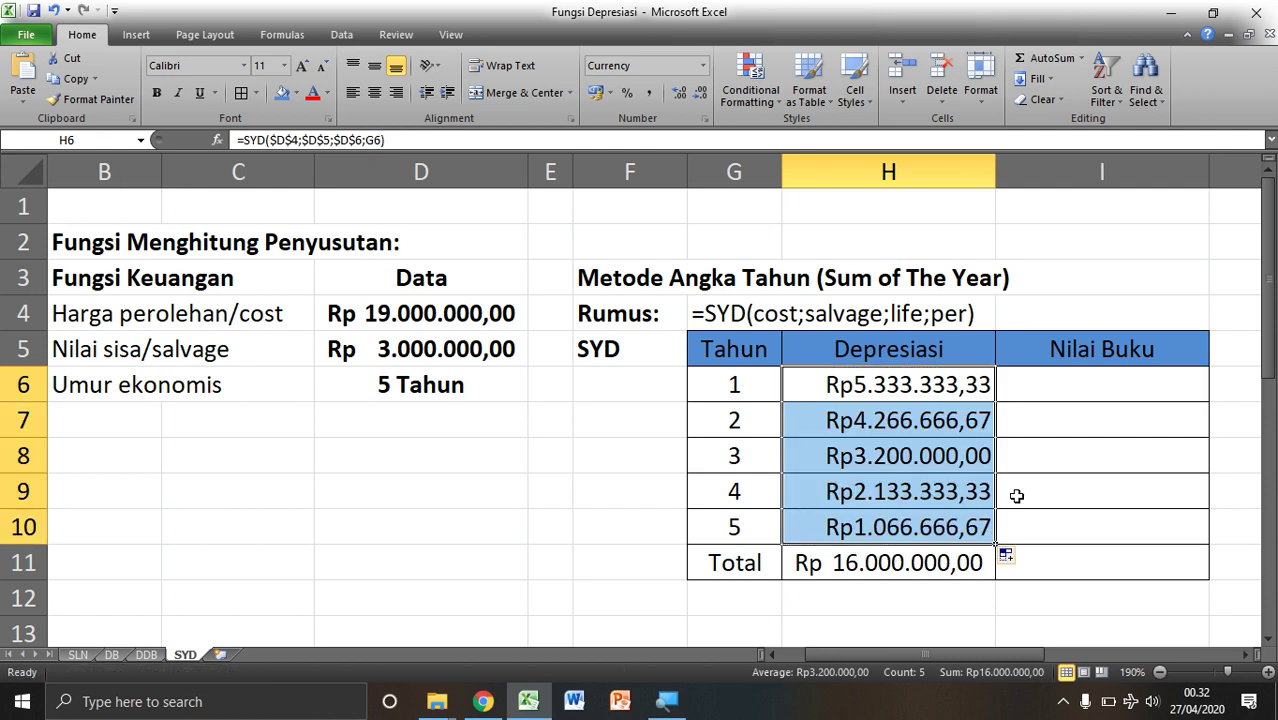
Check the total depreciation formula in H11, and set the font color of the book value cells I6:I10 to black
click(930, 563)
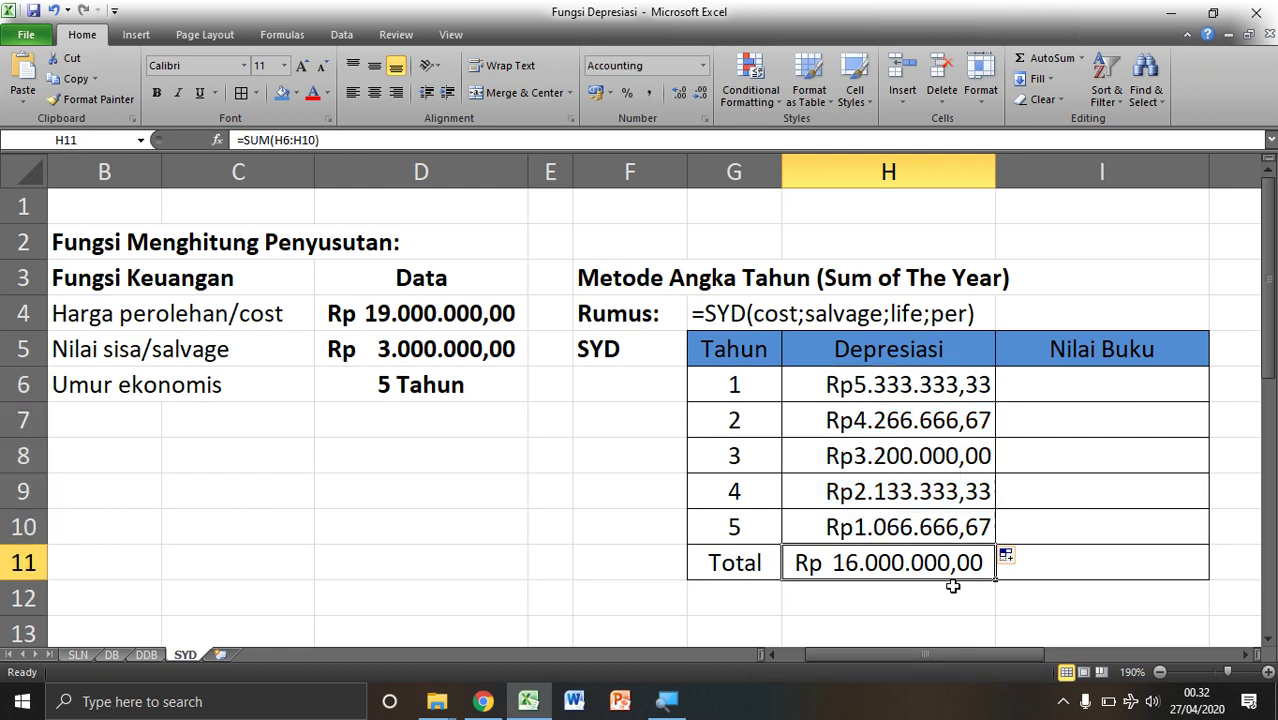
click(1112, 392)
drag(1144, 380, 1167, 514)
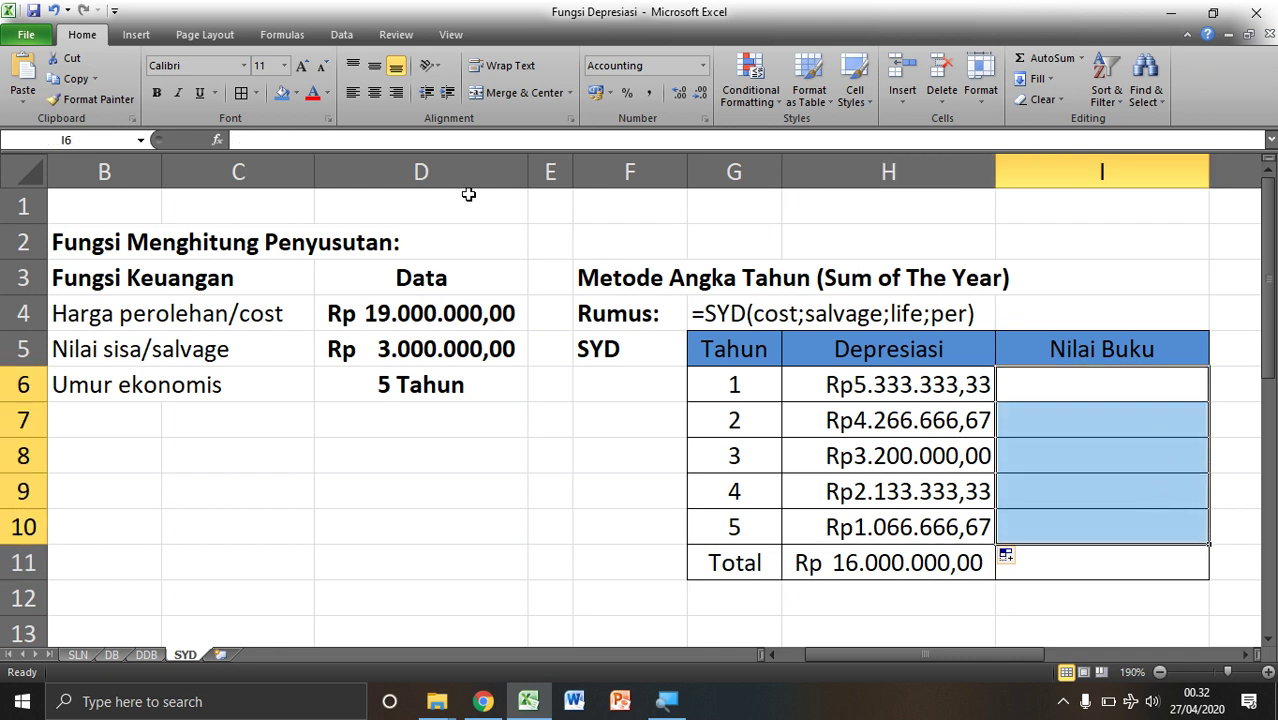
click(327, 92)
click(345, 196)
Enter =D4-H6 in I6 to calculate the year 1 book value from the cost and the SYD depreciation
click(1099, 382)
text(=)
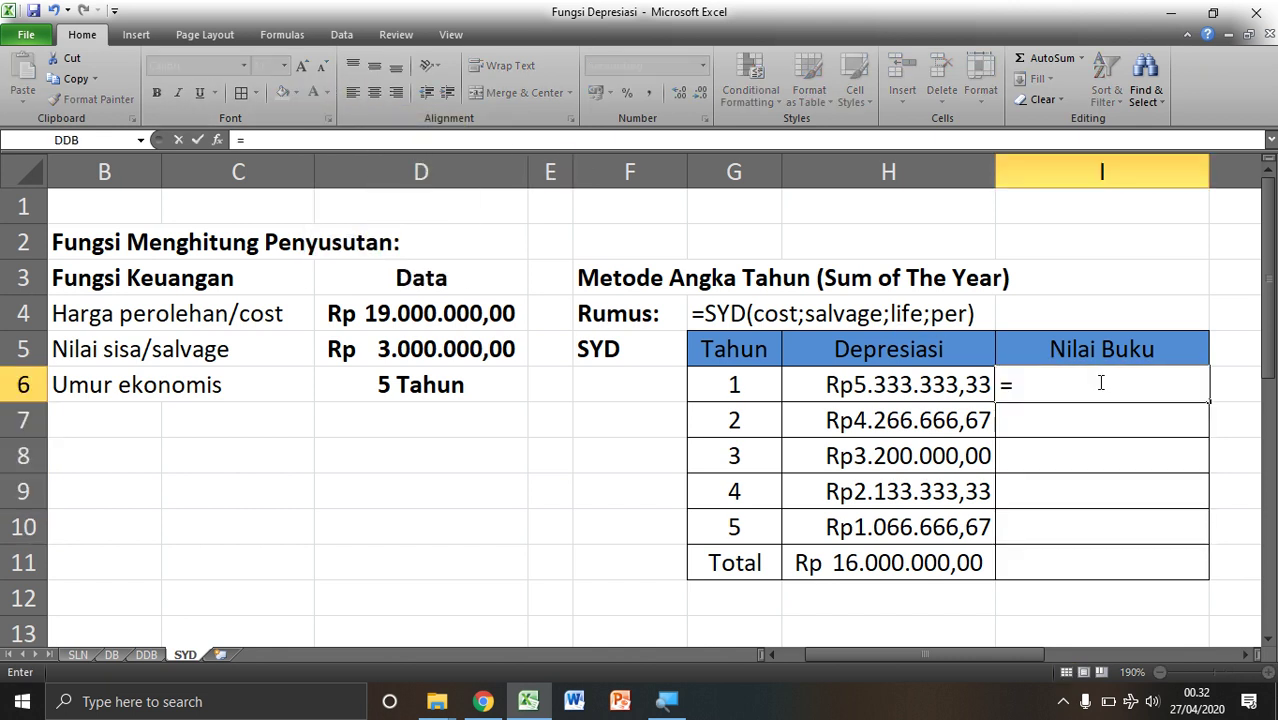
click(456, 314)
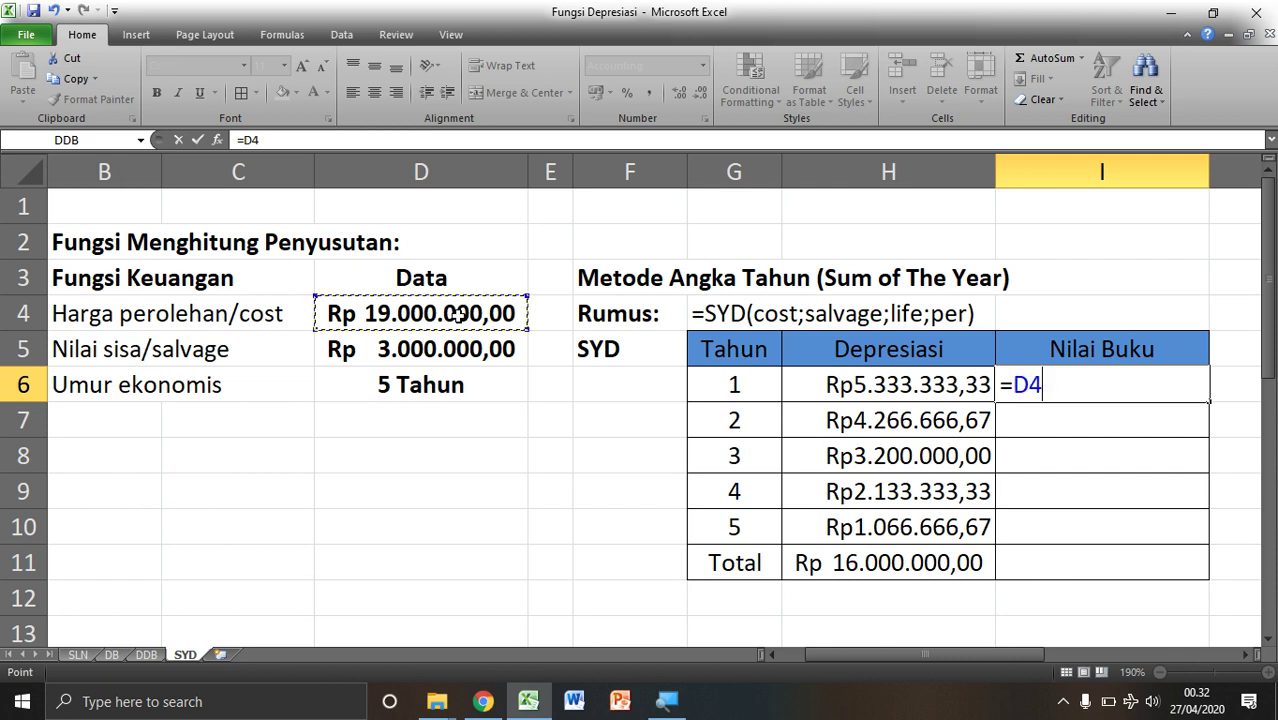
text(-)
click(866, 400)
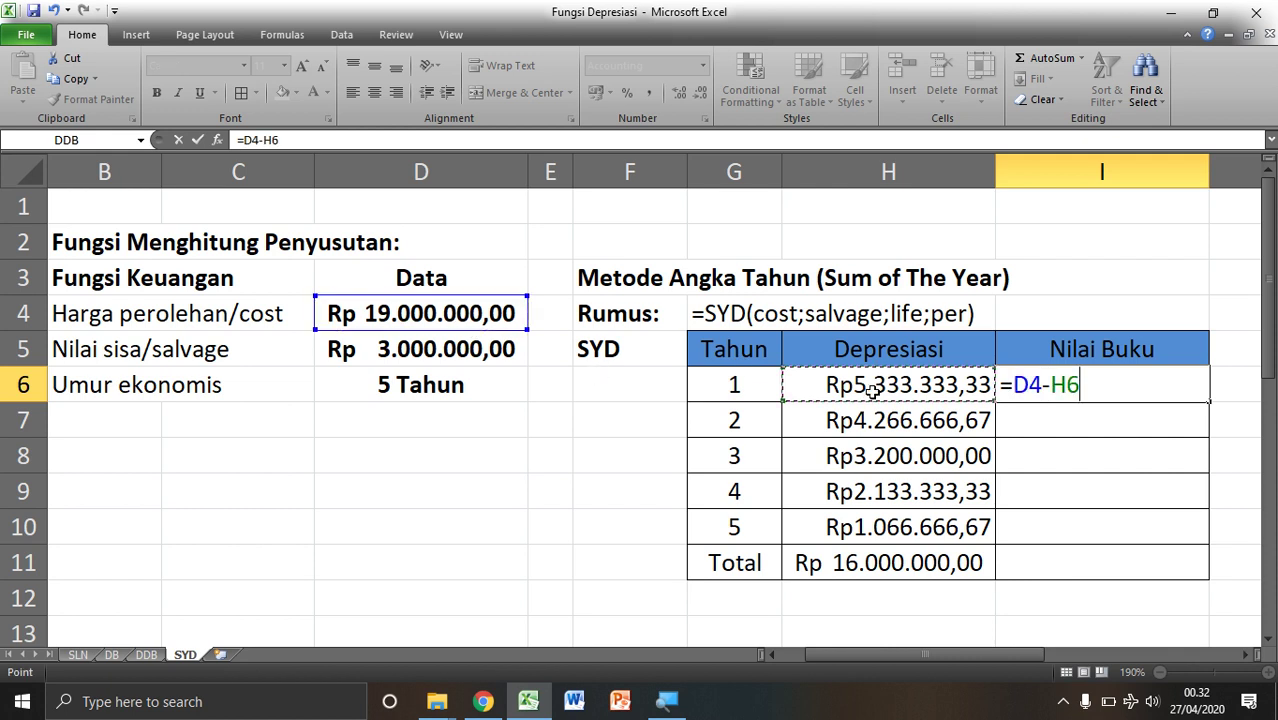
key(Return)
Enter =I6-H7 in I7 for the year 2 book value and fill the formula down to I10
text(=)
click(1052, 384)
text(-)
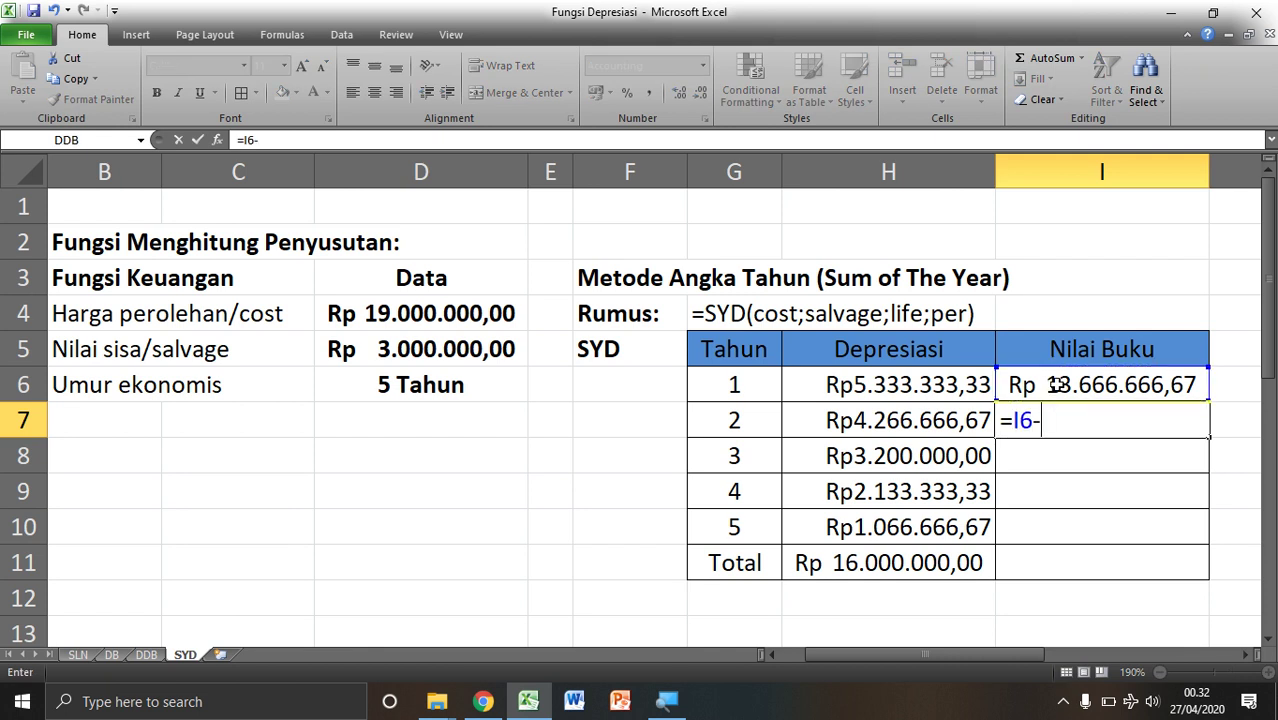
click(945, 424)
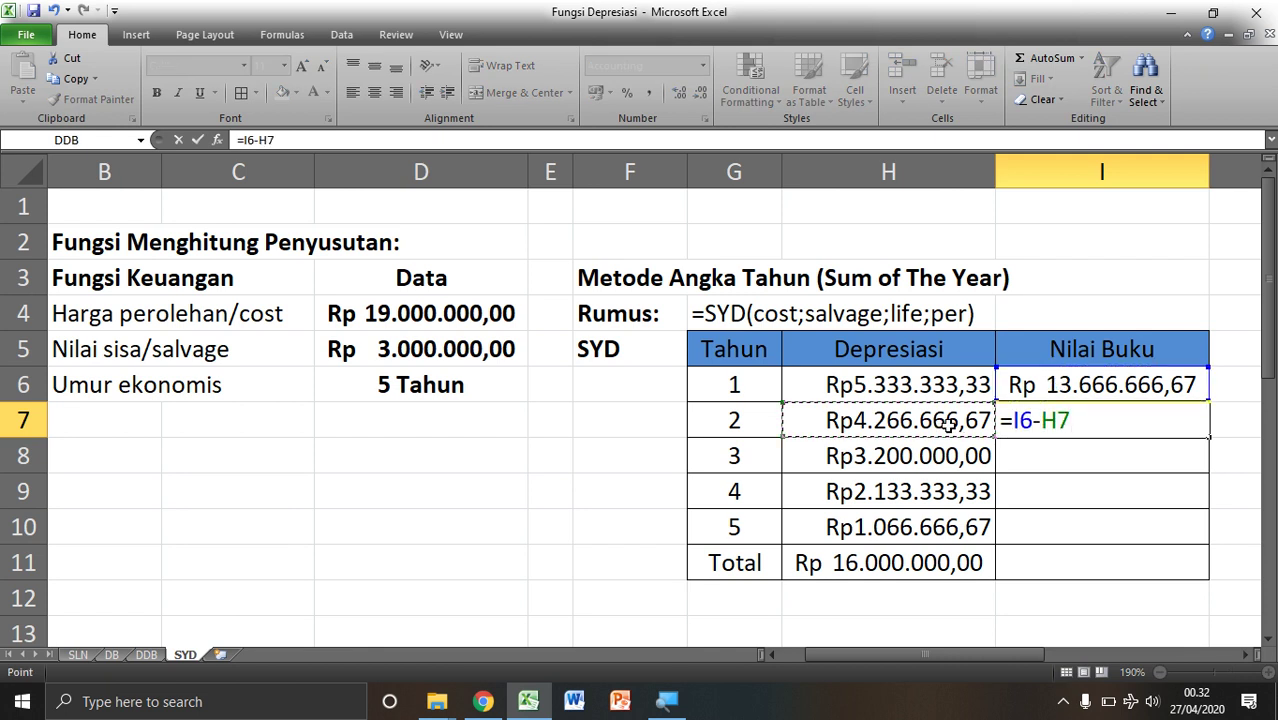
key(Return)
click(1158, 424)
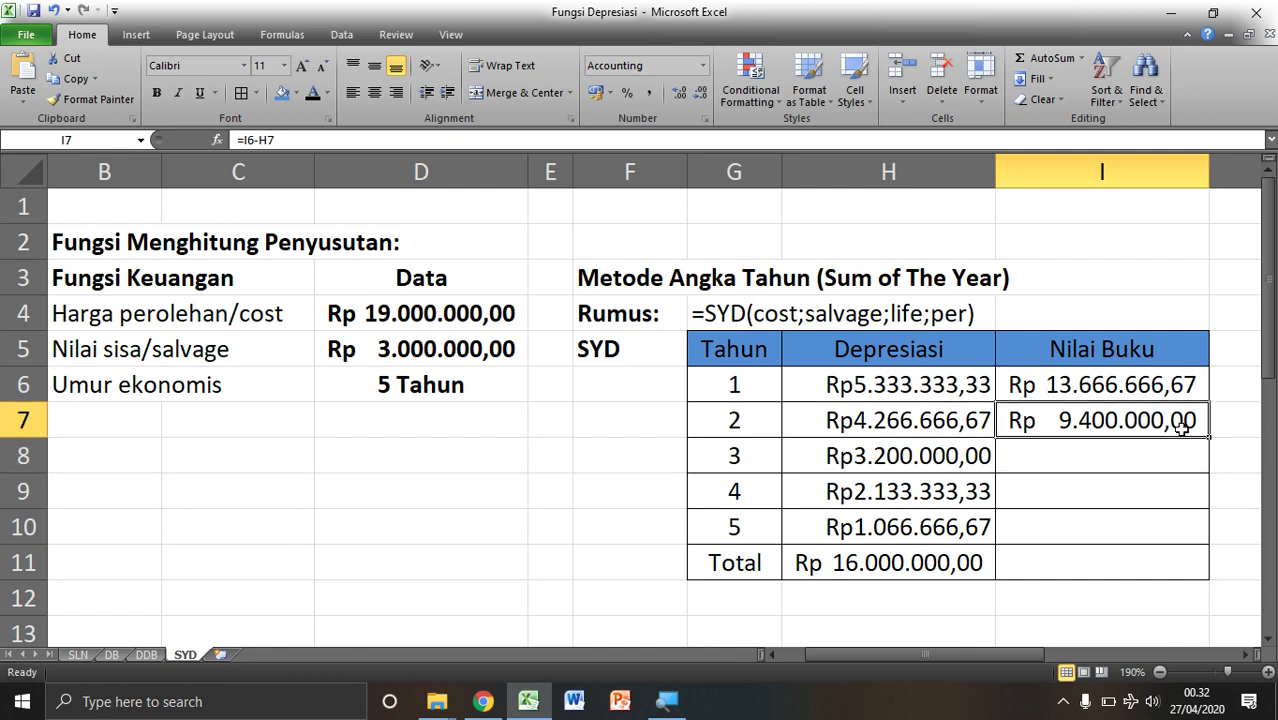
drag(1209, 436, 1207, 540)
Color the SYD sheet's year 5 book value in I10 red and check it against the salvage value in D5
click(1166, 530)
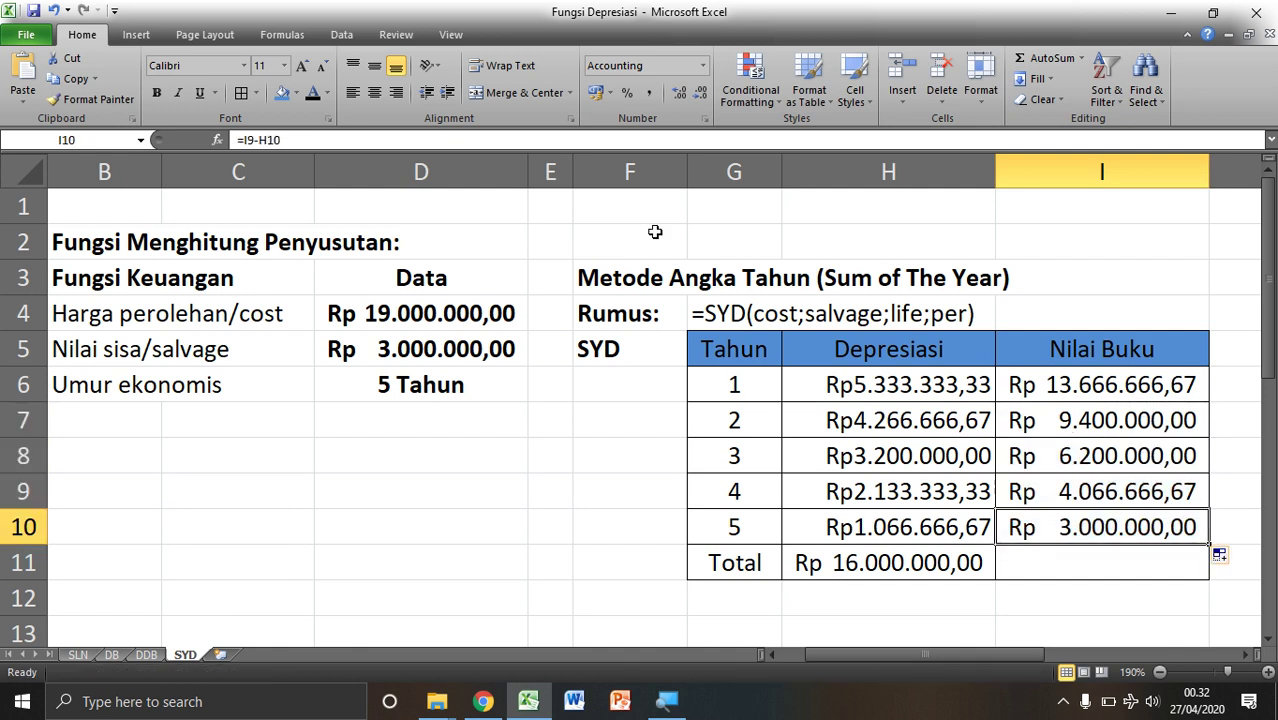
click(327, 93)
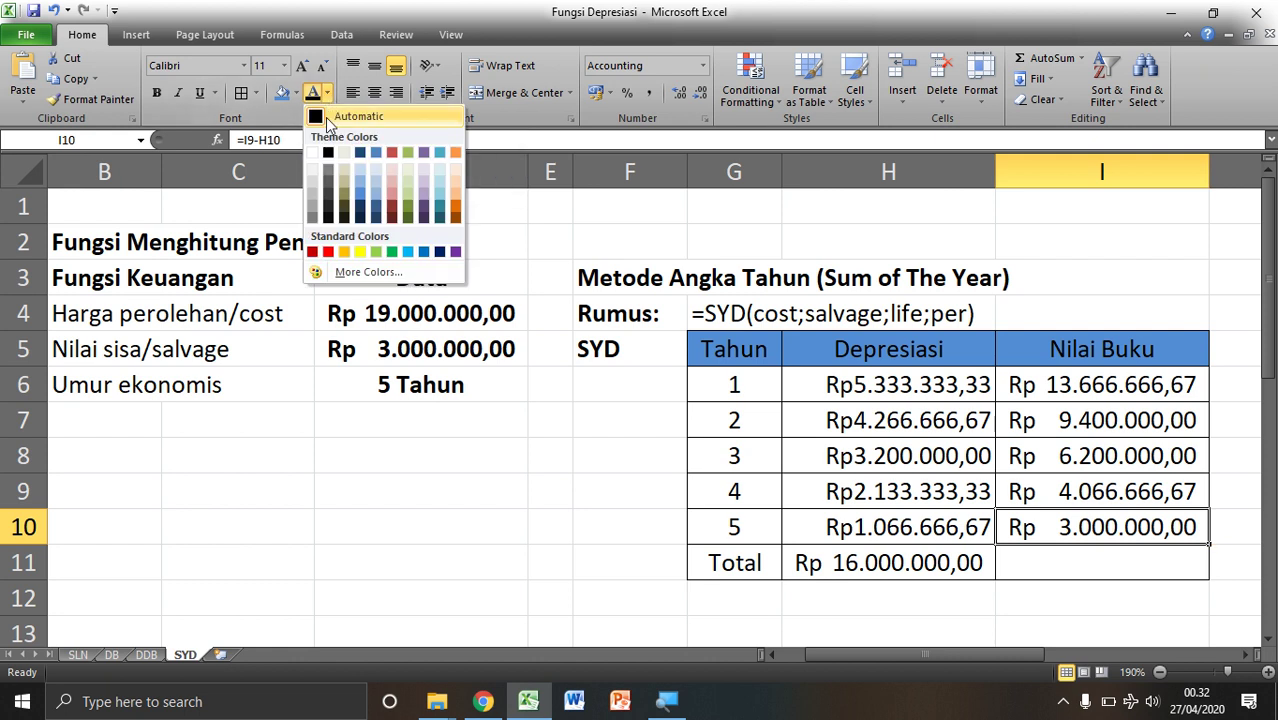
click(320, 252)
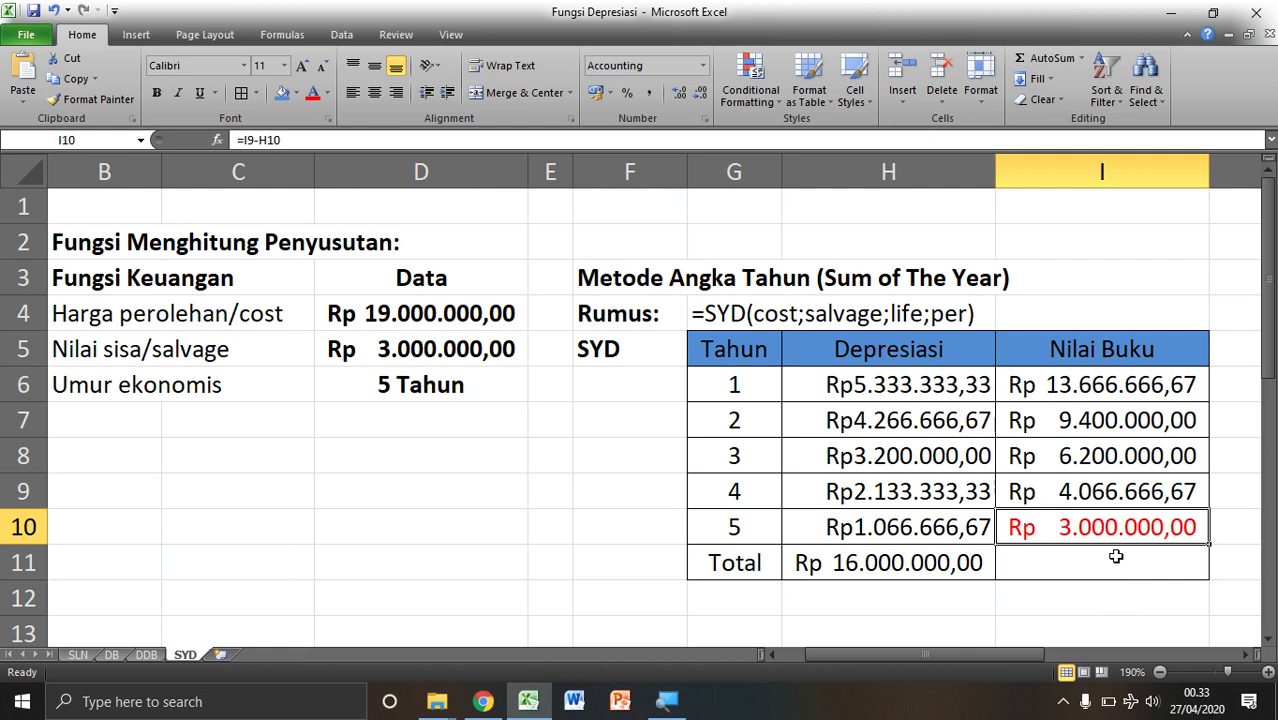
click(458, 346)
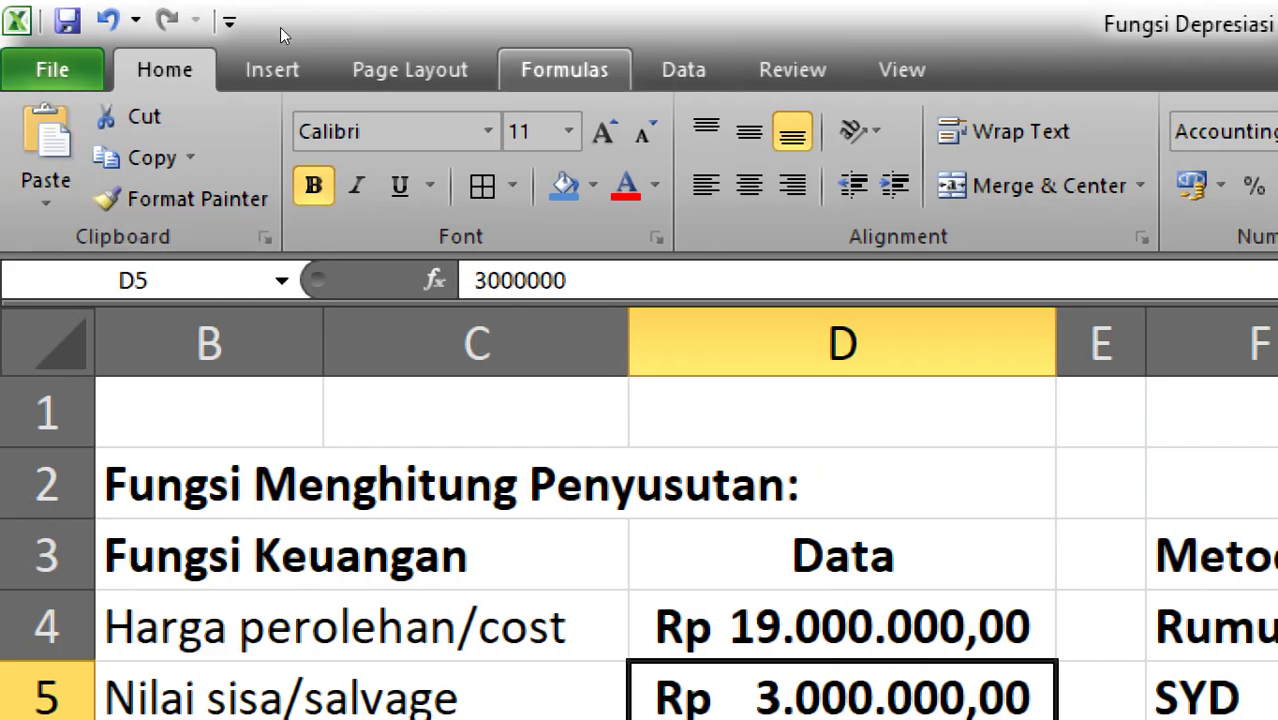
Find DDB in the financial function library, review its function arguments, and close them without inserting the function
click(564, 69)
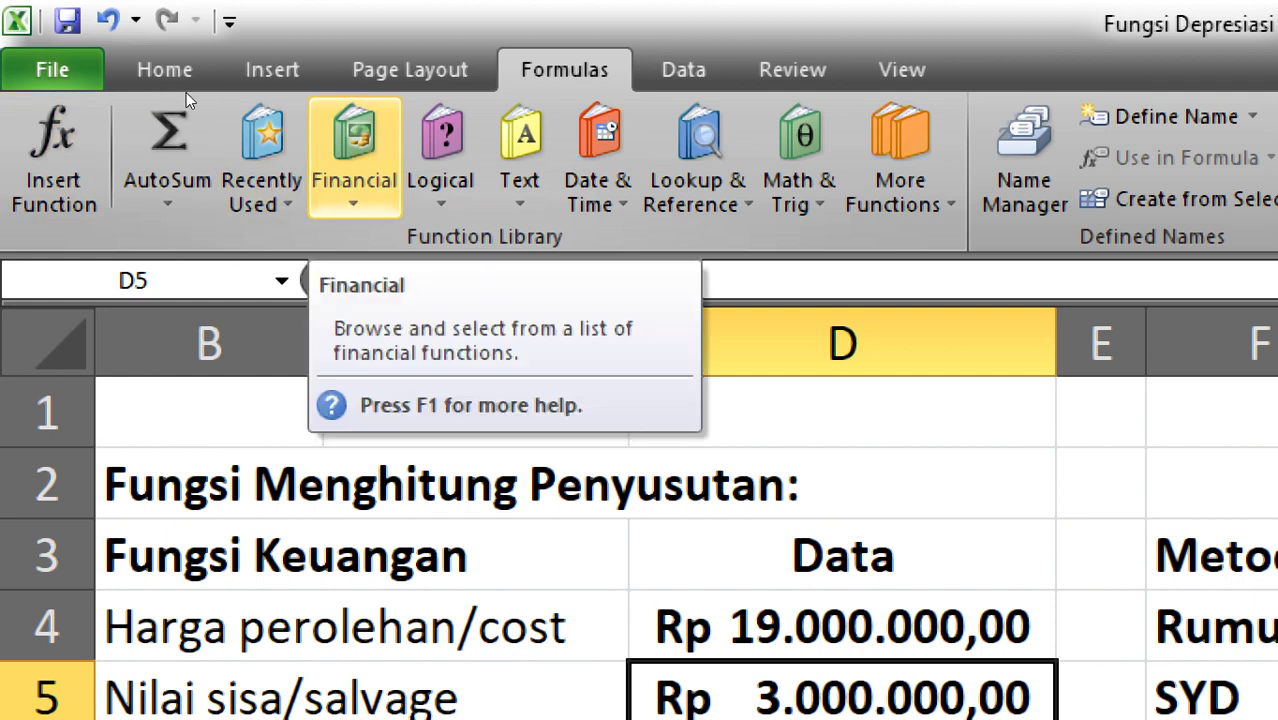
click(354, 160)
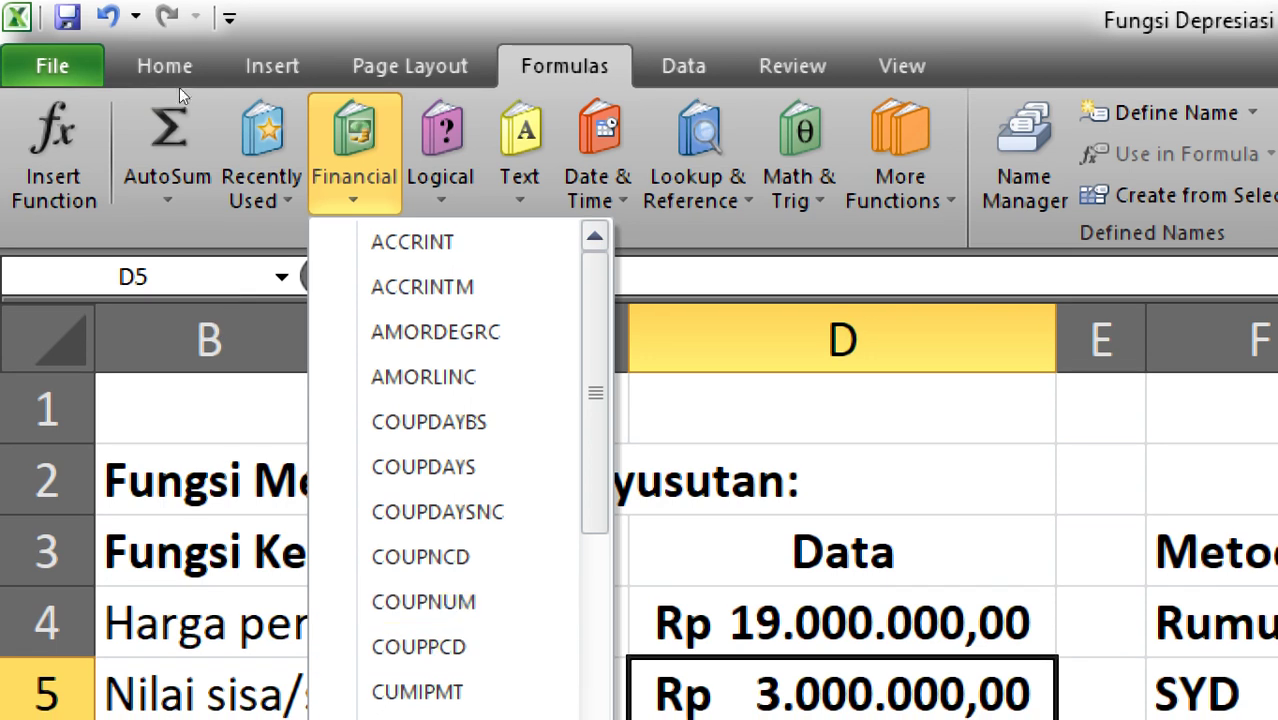
scroll(440, 600, down, 2)
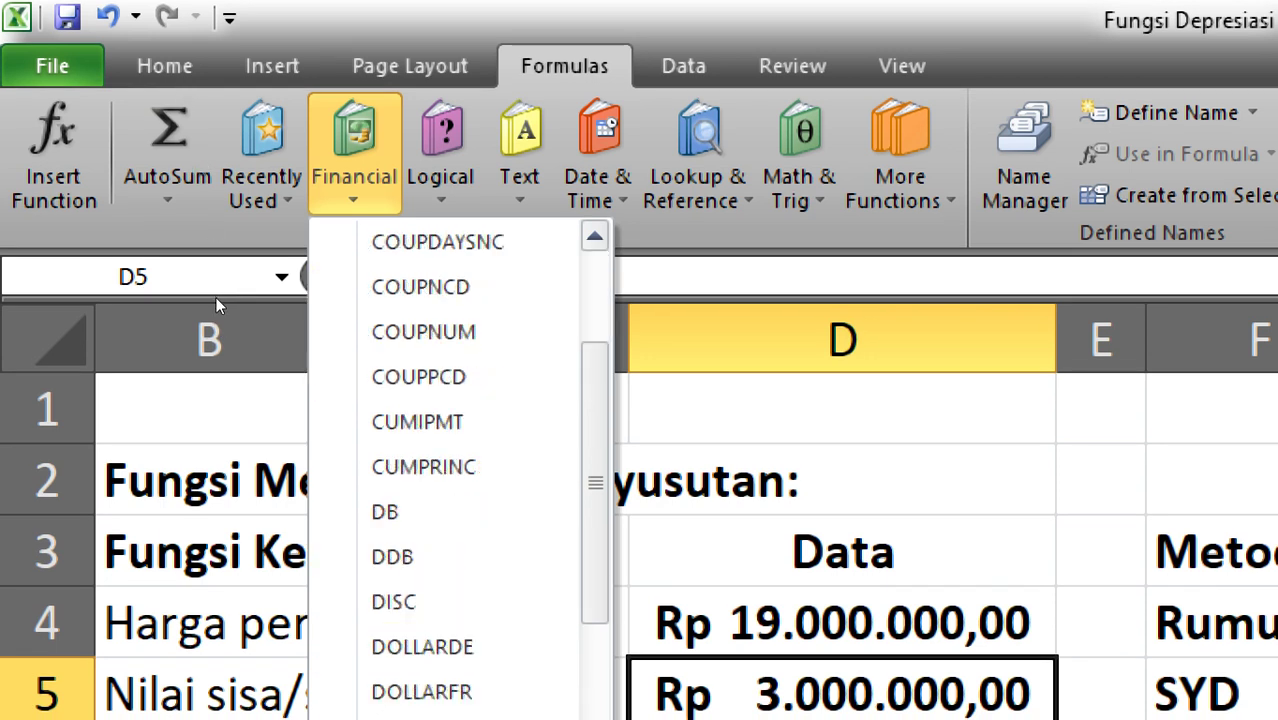
scroll(440, 470, down, 1)
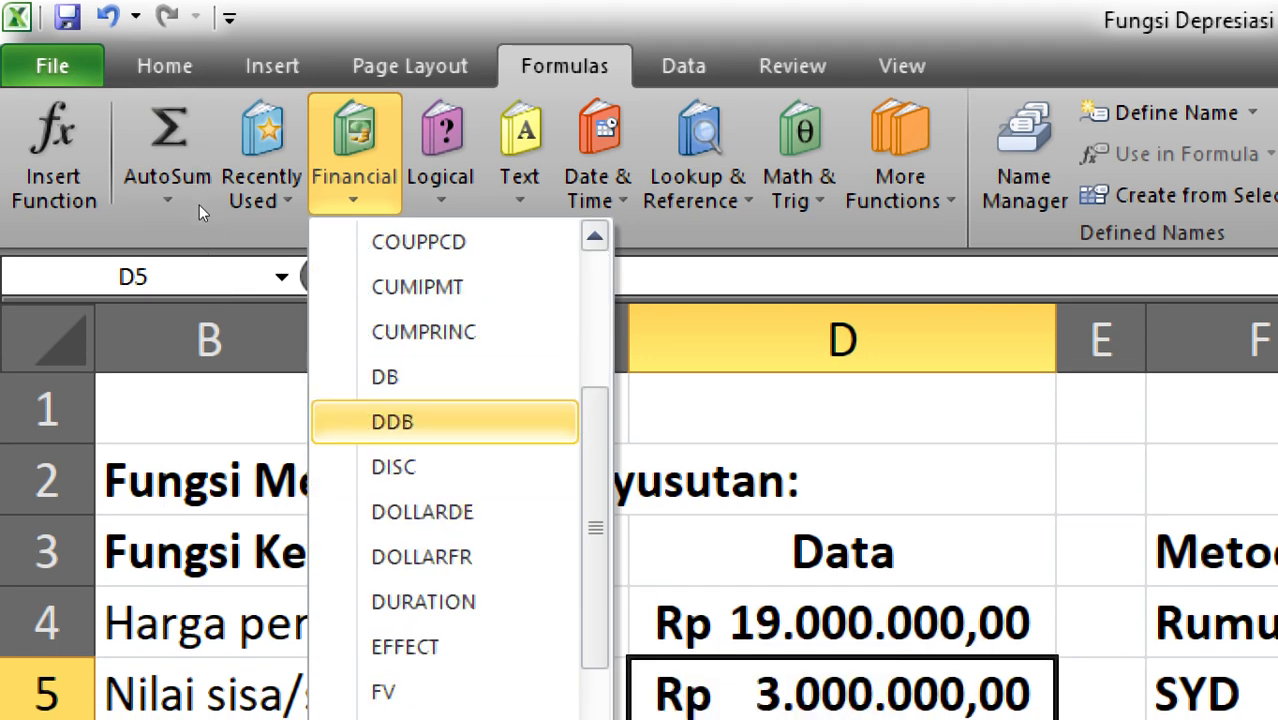
click(444, 421)
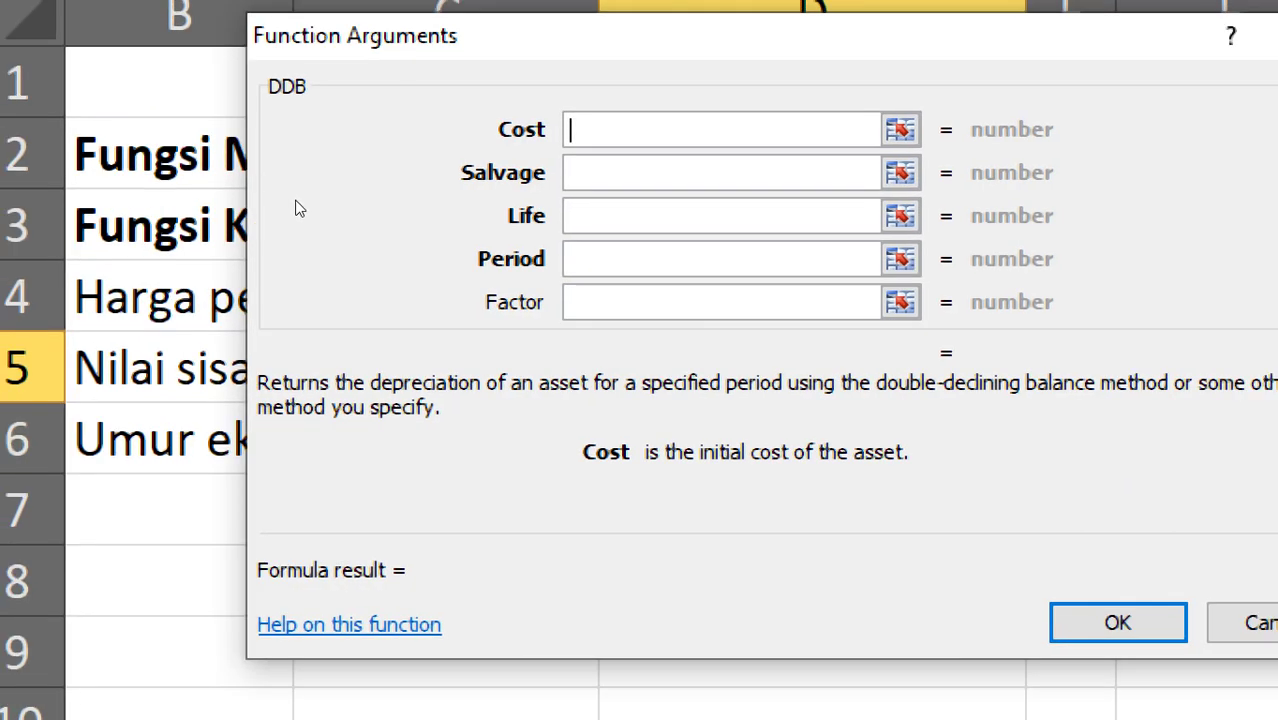
key(Escape)
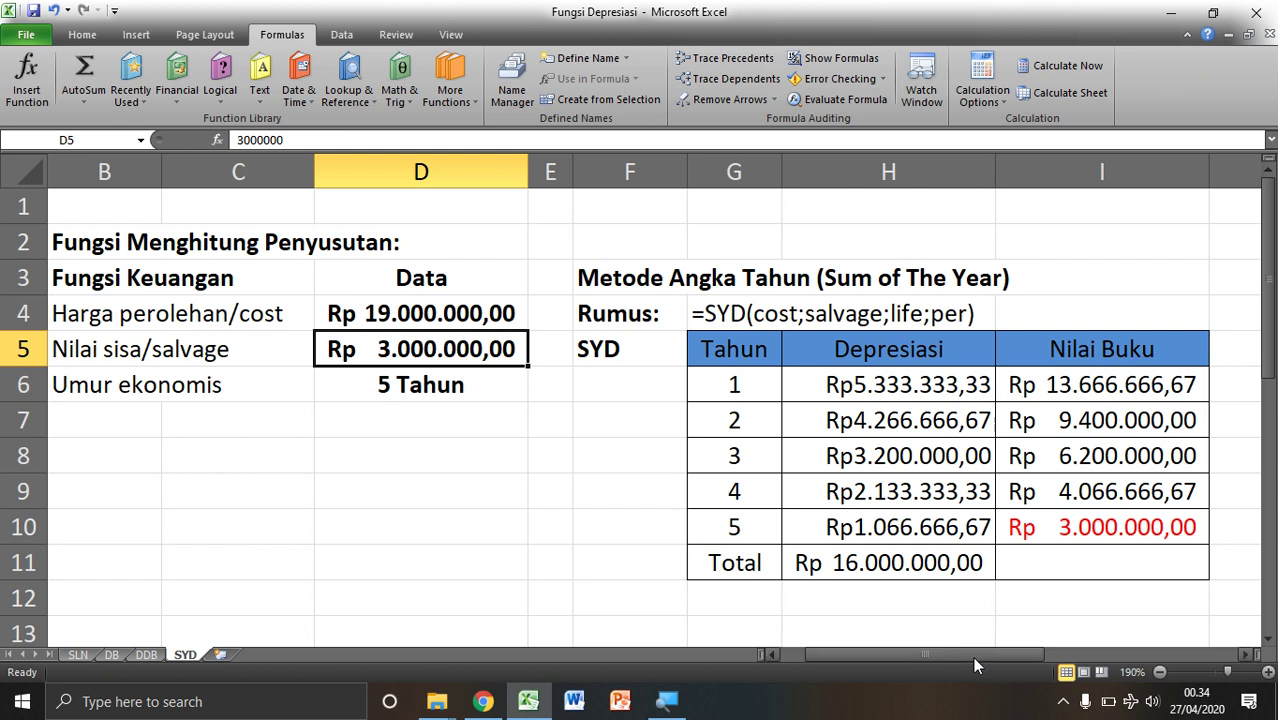
click(1060, 703)
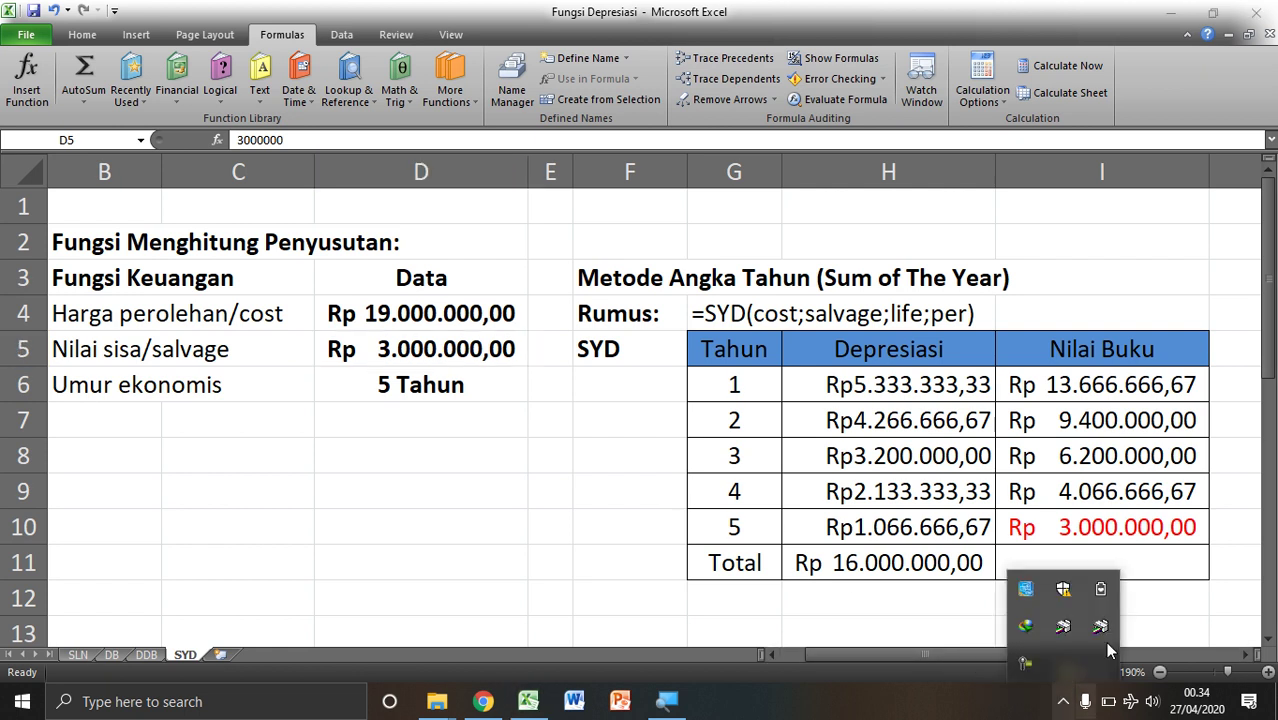
click(1033, 658)
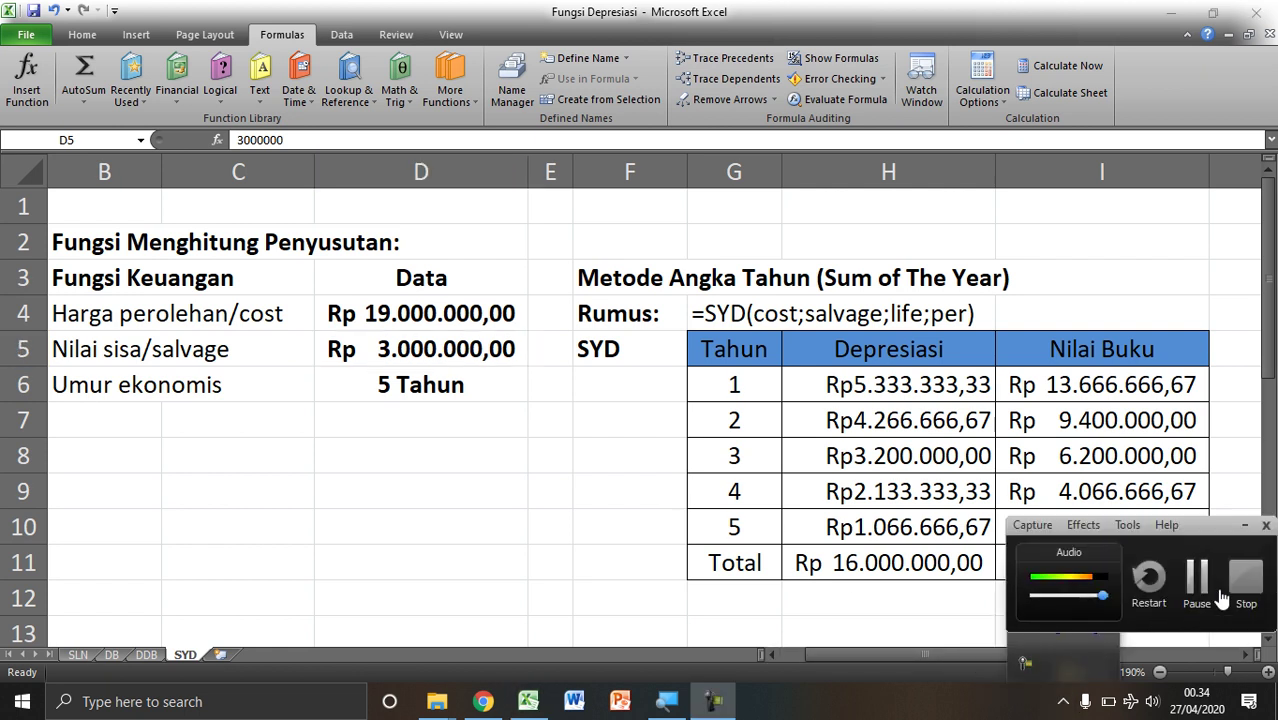